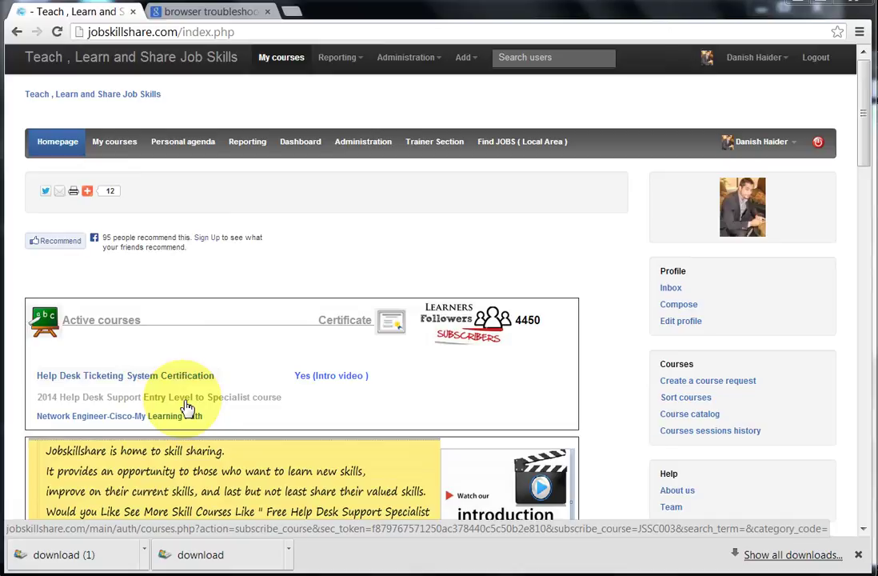
- Open the 2014 Help Desk Support Entry Level to Specialist course and view its learning path down to the Browser troubleshooting section
click(186, 408)
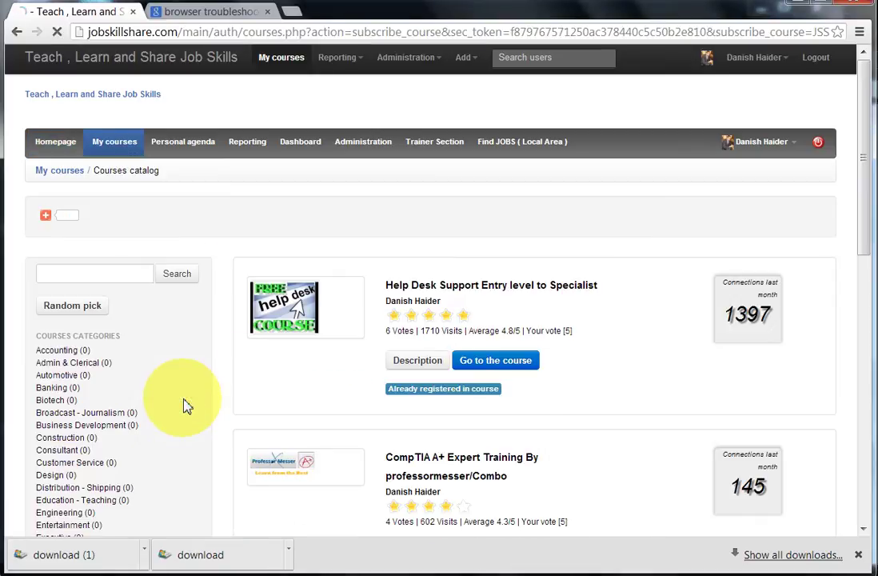
click(496, 366)
scroll(492, 344, down, 10)
click(523, 160)
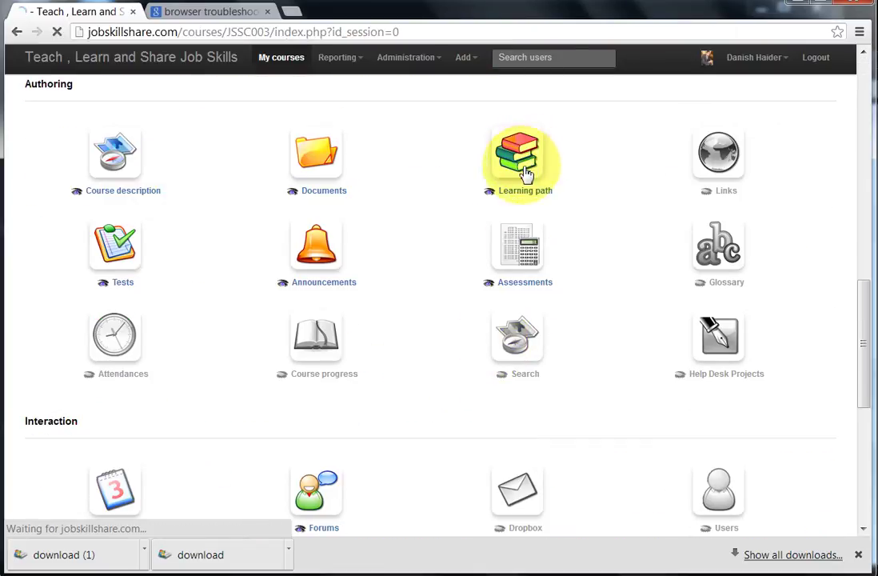
click(70, 383)
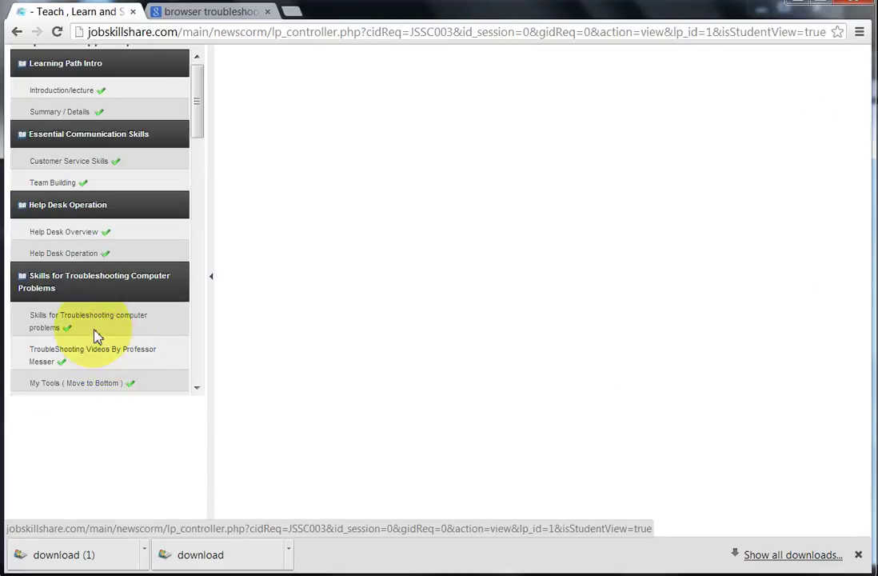
scroll(97, 335, down, 4)
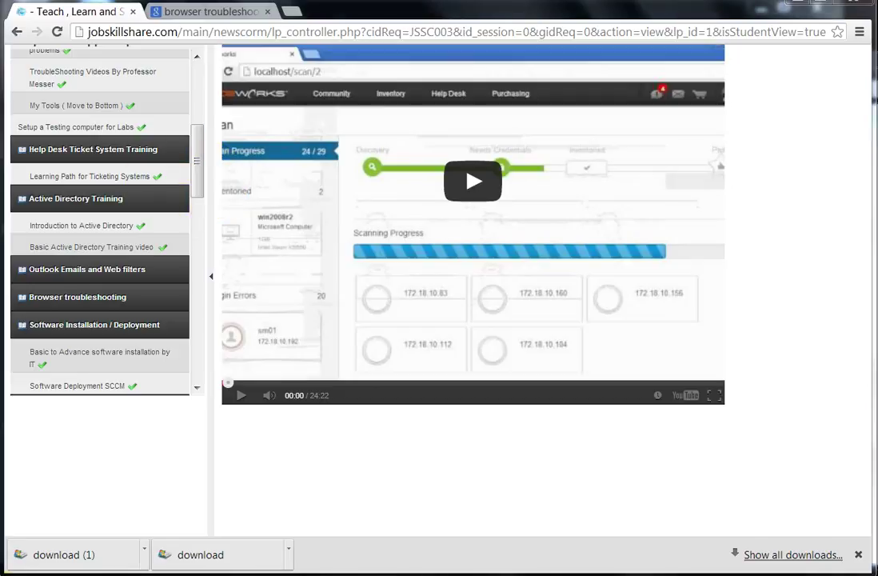
- Open the Windows Control Panel to view its items, and return to the course page in Chrome
key(super)
click(279, 296)
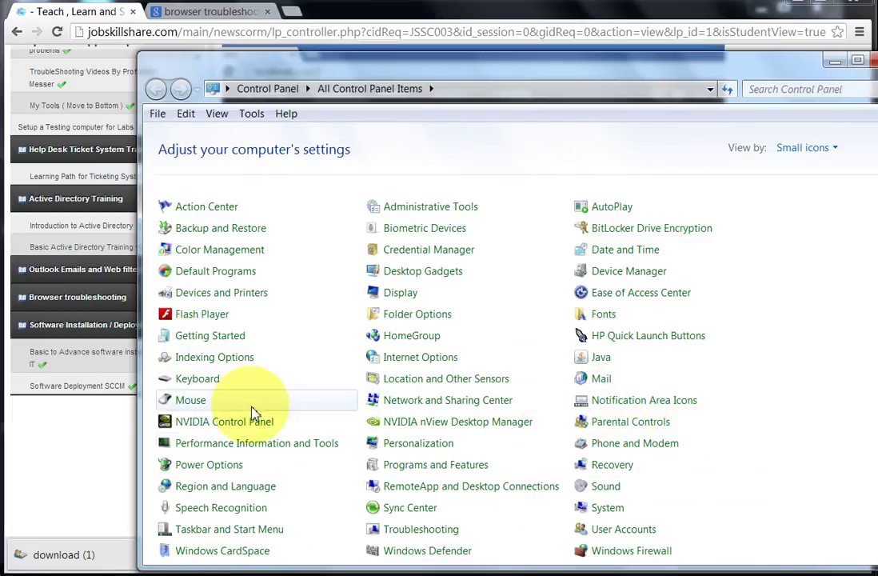
click(110, 520)
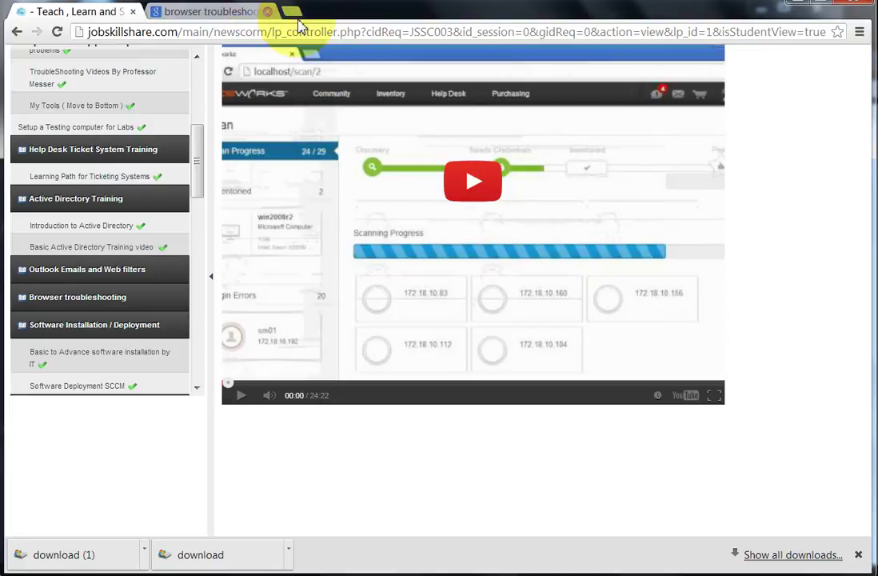
- View the browser troubleshooting image results, open a blank Chrome tab and switch to Internet Explorer
click(196, 12)
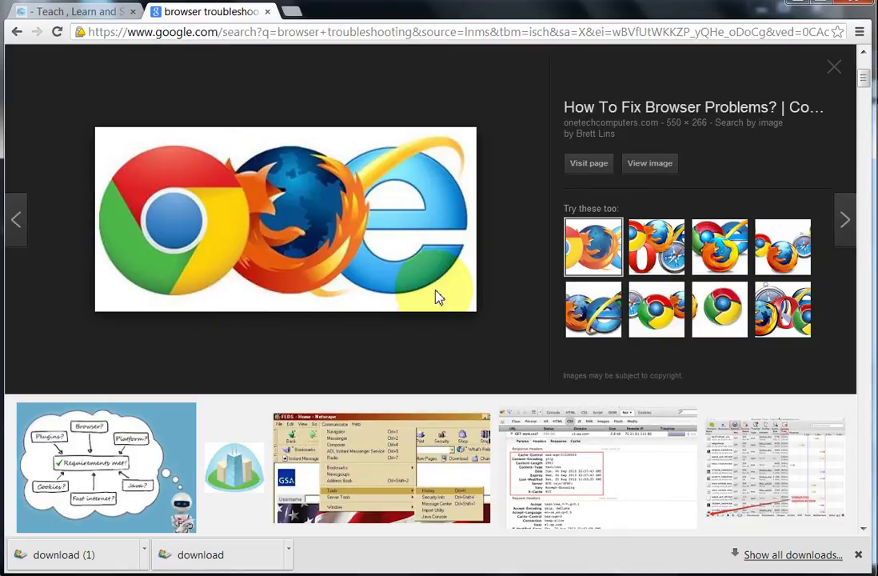
click(293, 12)
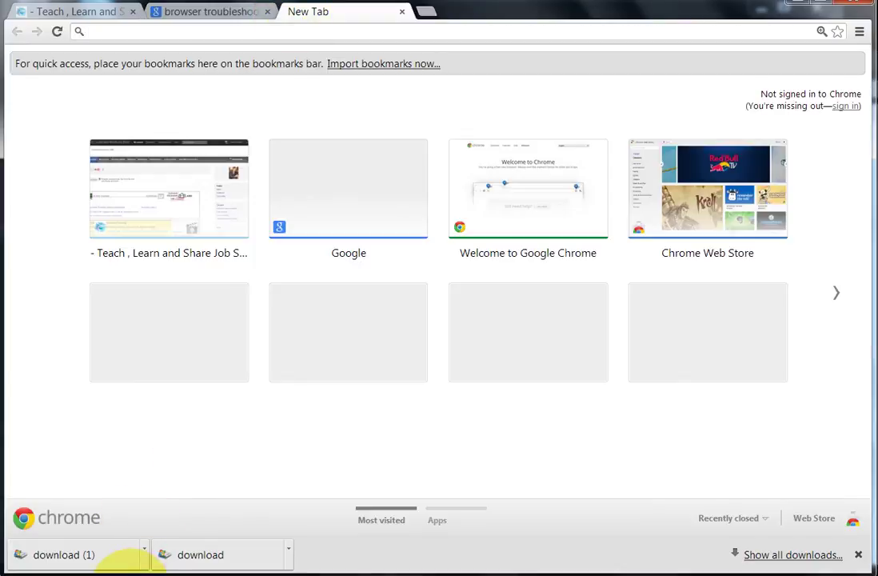
mouse_move(130, 565)
click(146, 514)
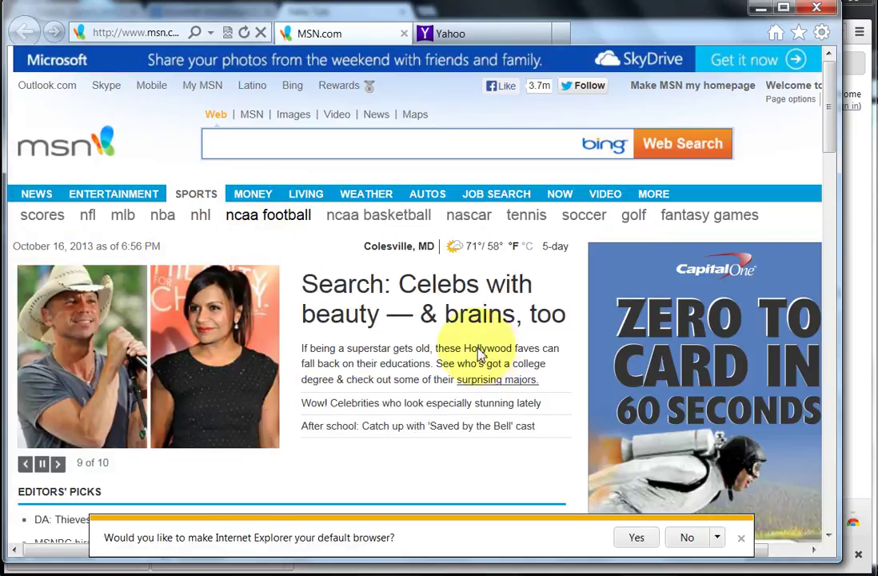
- Examine the MSN home page, highlighting the lead article's text and looking through the news sections below it
drag(310, 349, 344, 364)
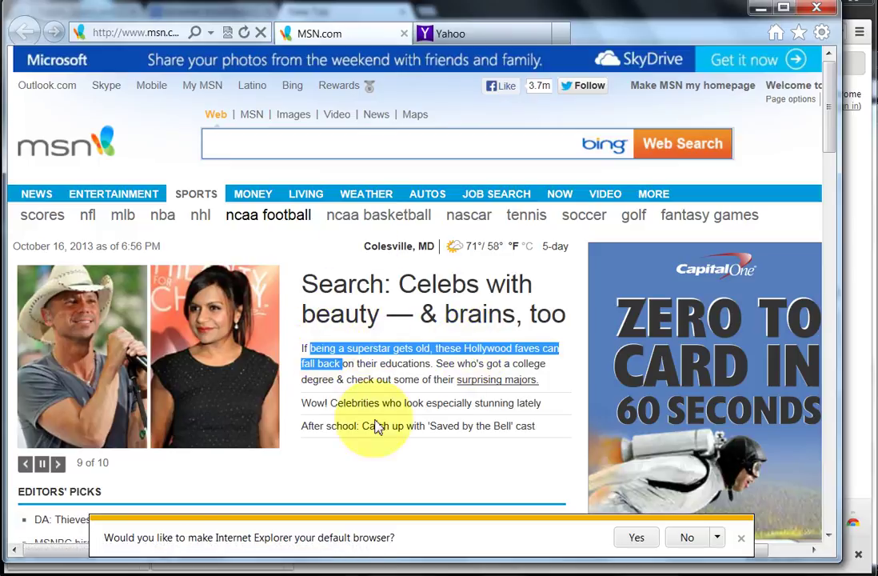
drag(379, 427, 407, 428)
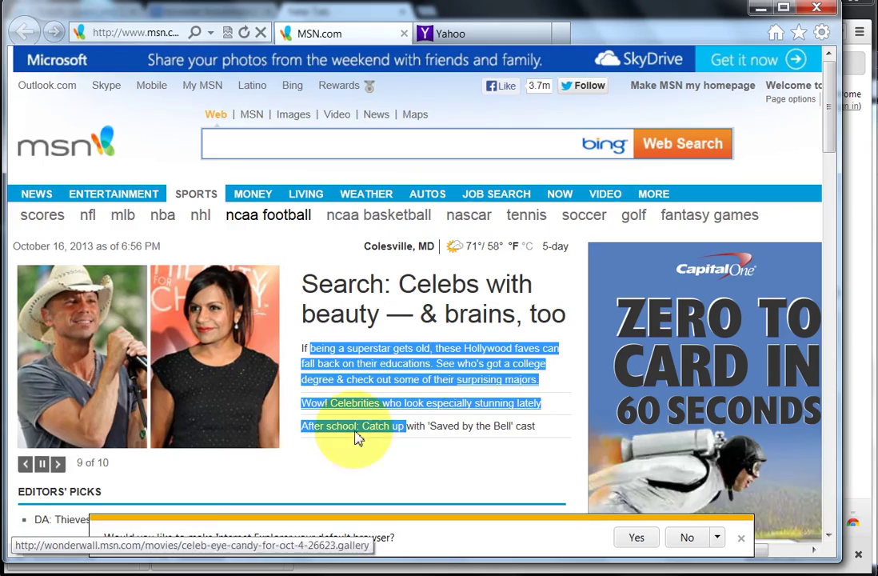
scroll(358, 438, down, 9)
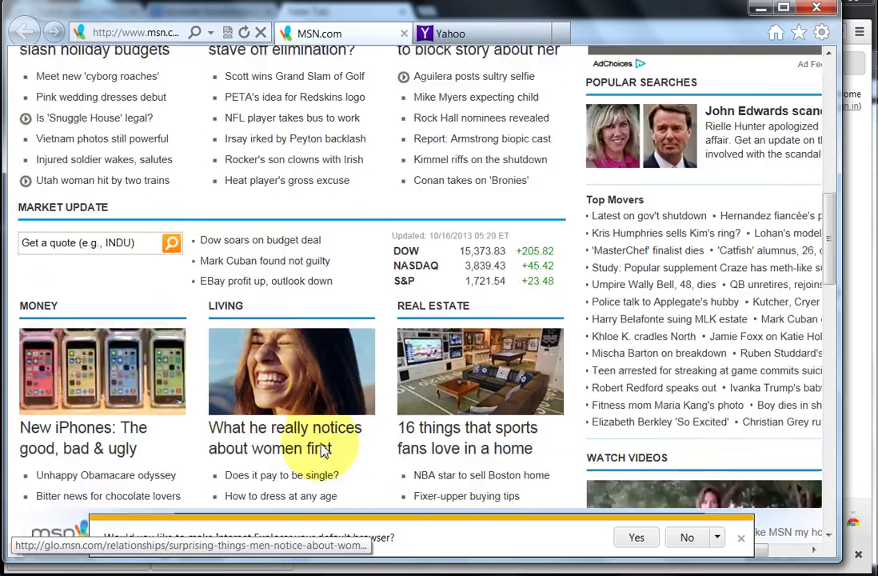
scroll(316, 442, down, 2)
scroll(320, 436, up, 7)
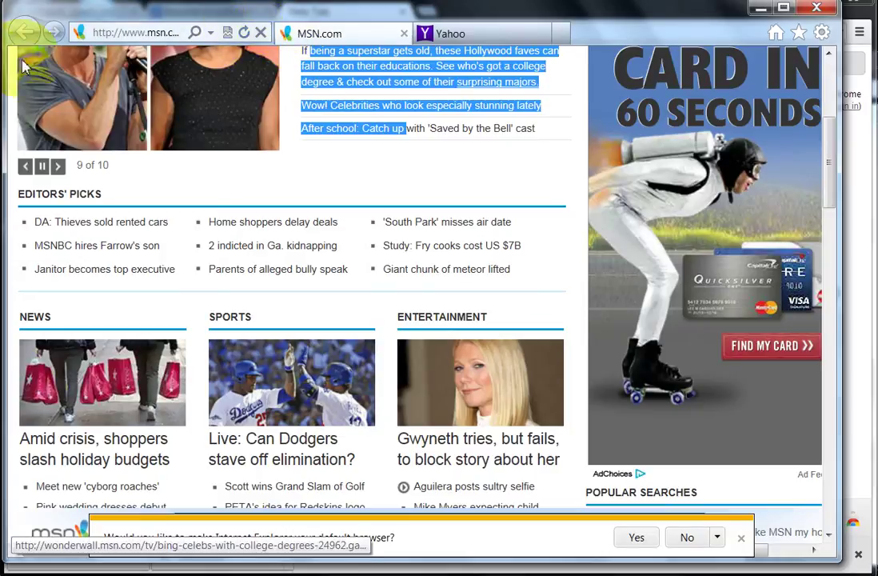
scroll(336, 196, up, 4)
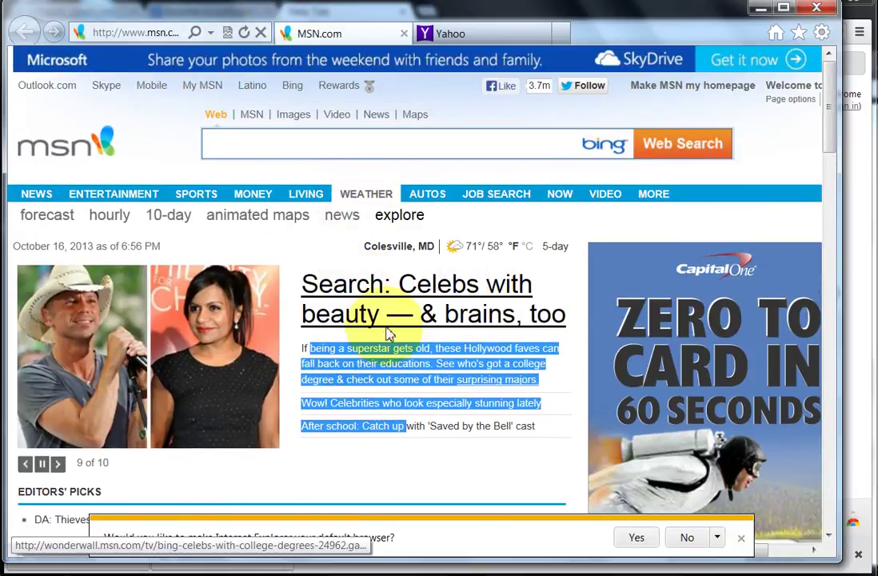
click(551, 295)
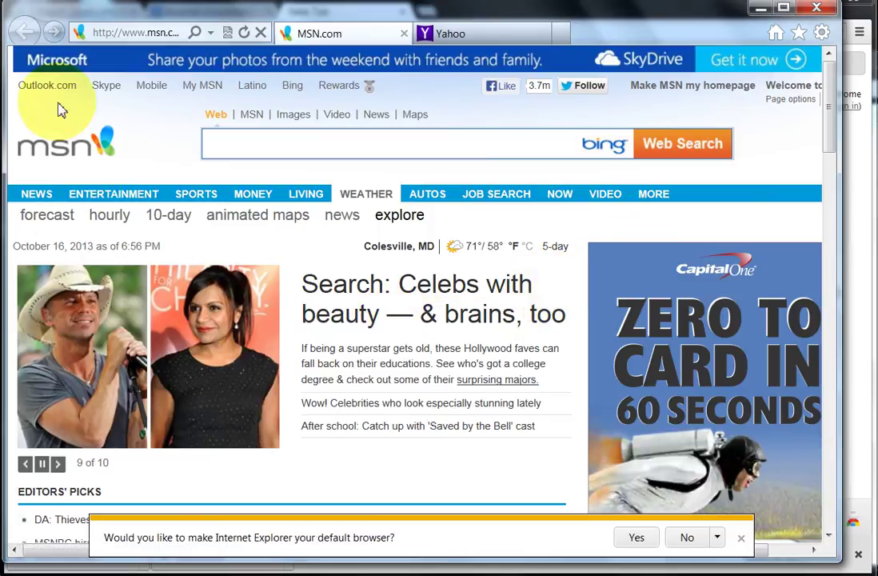
- Inspect the full web address of the MSN page from its end to its beginning
click(140, 38)
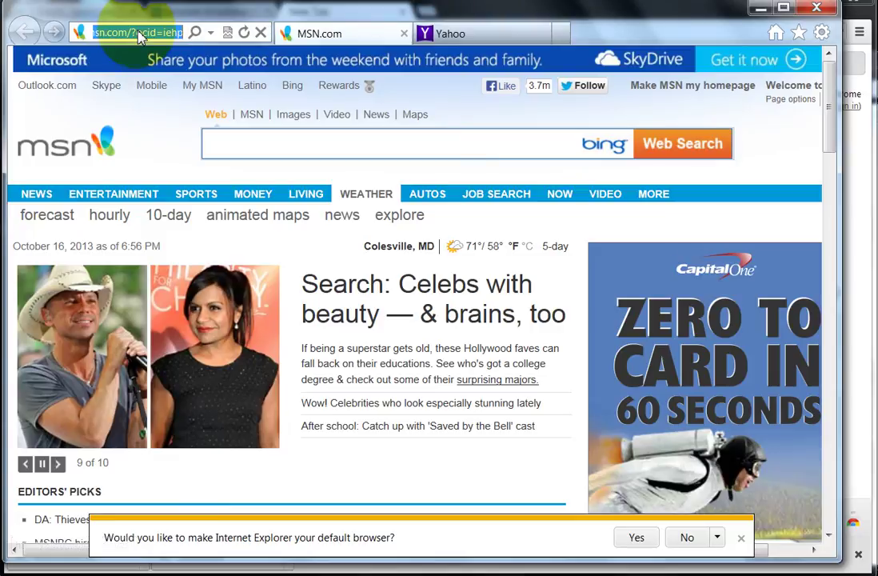
key(Home)
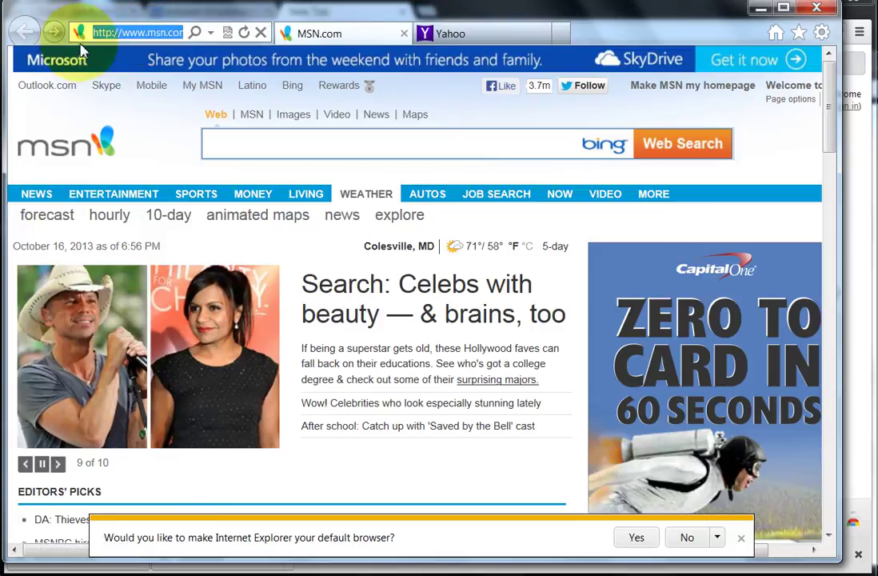
click(88, 33)
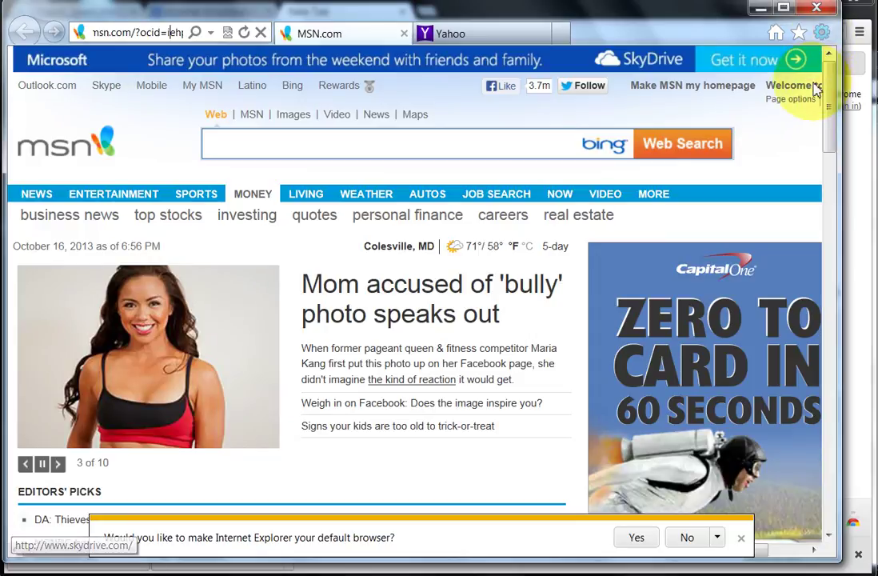
- Show the menu bar in Internet Explorer and view the commands offered by the browser's settings menu
right_click(595, 34)
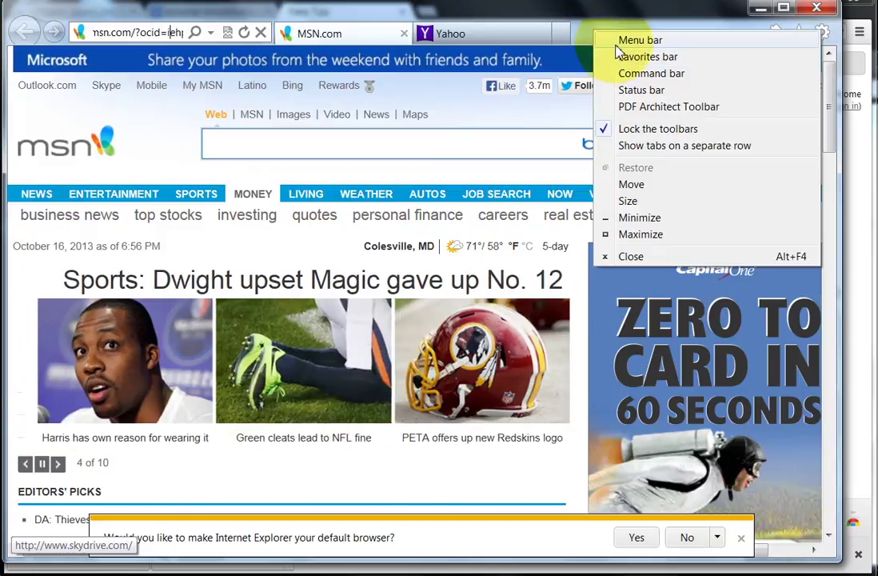
click(615, 40)
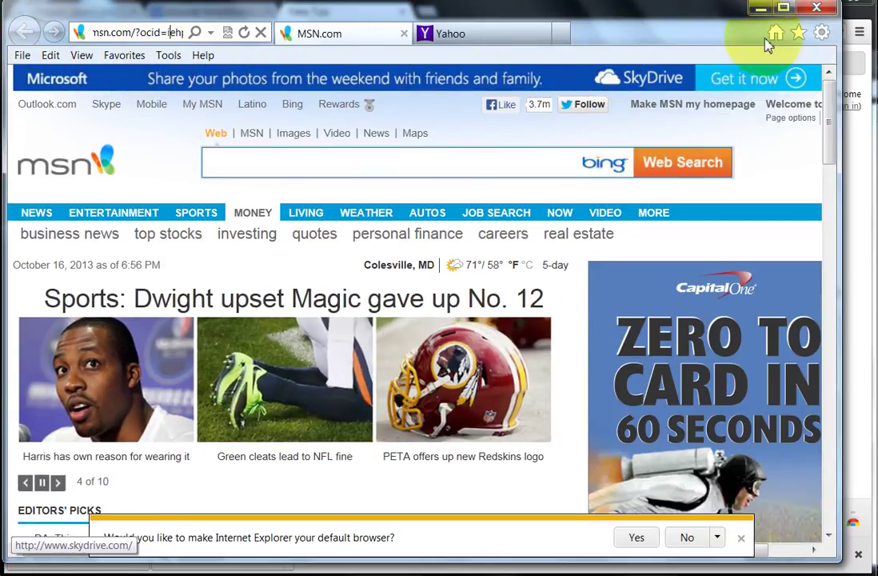
click(824, 34)
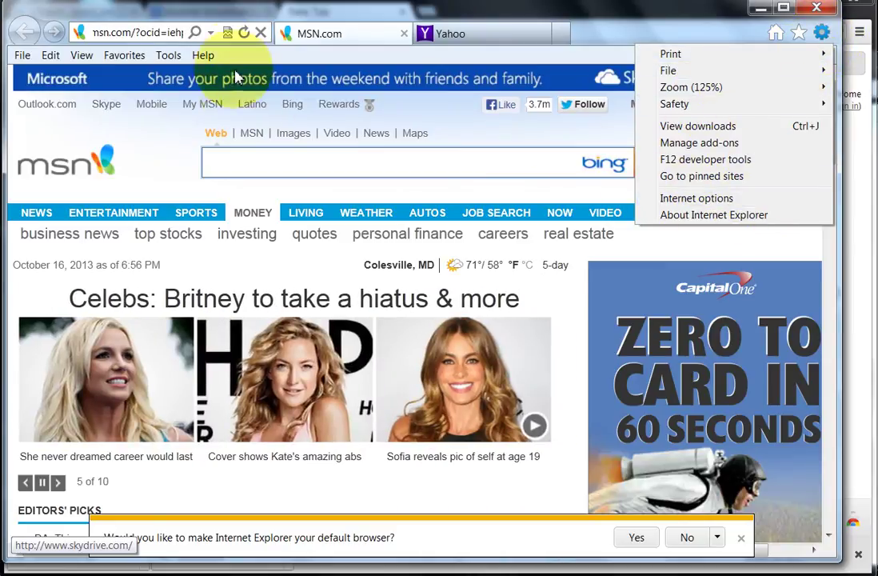
click(214, 57)
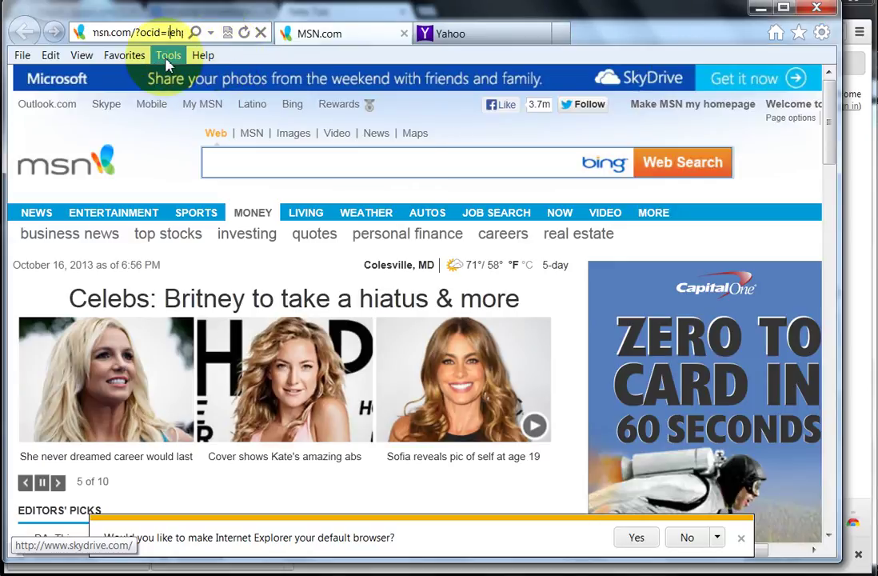
- Delete temporary Internet files, cookies and history through Internet Options with Preserve Favorites website data turned off, and accept the options
click(167, 57)
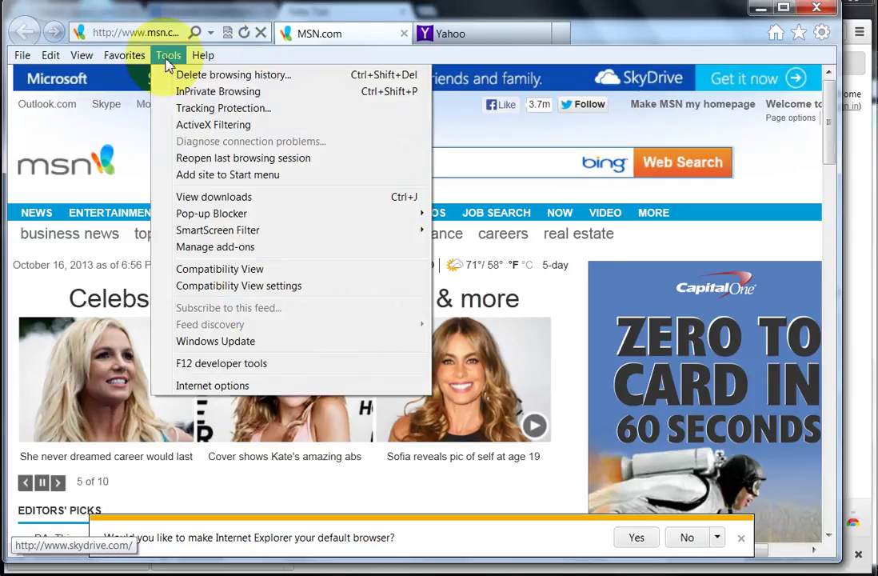
click(216, 386)
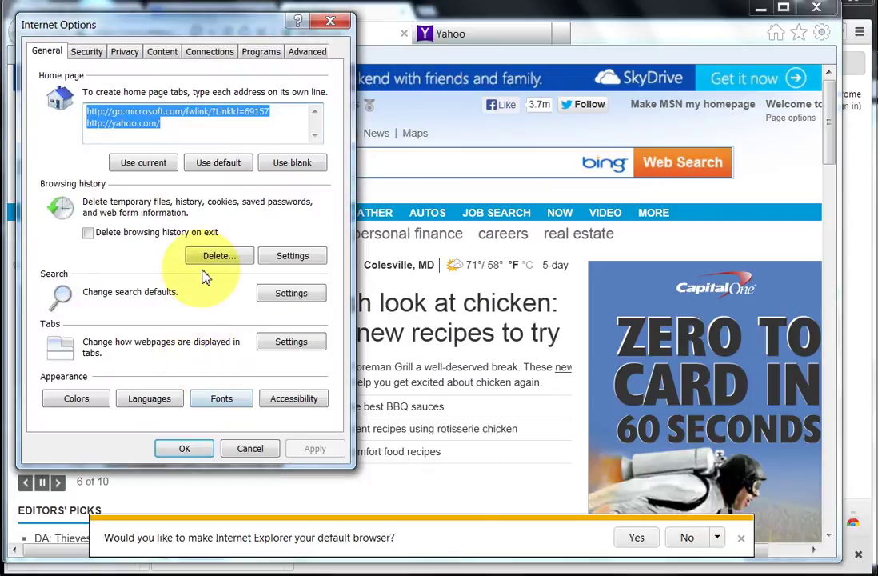
click(216, 257)
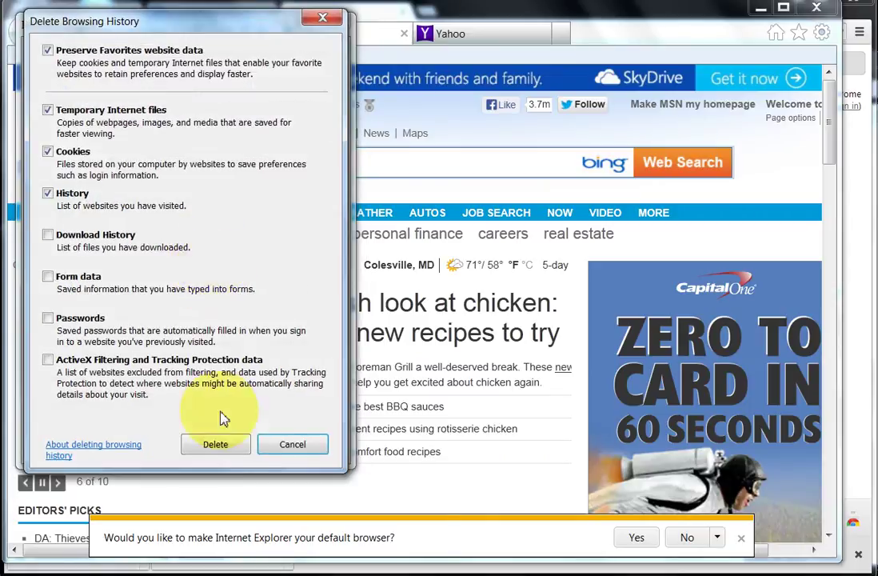
click(295, 453)
click(220, 259)
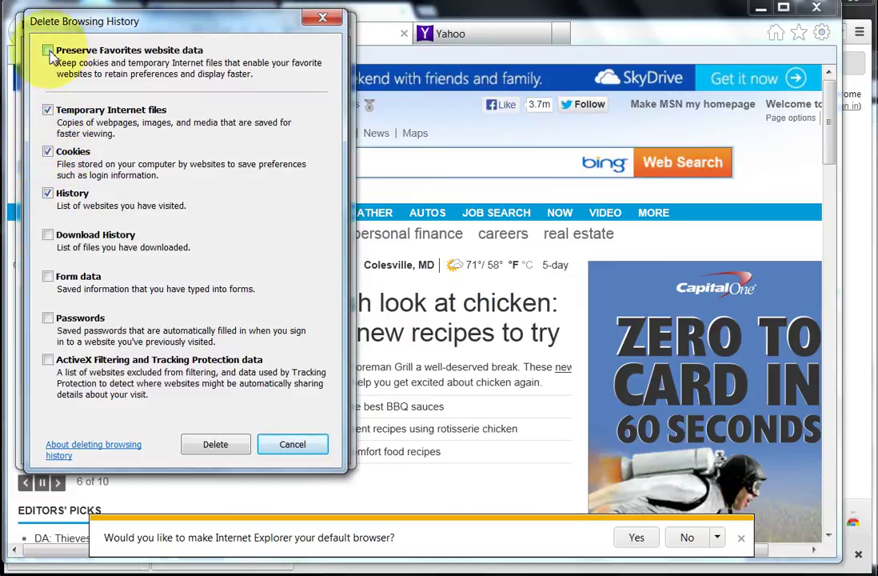
click(229, 446)
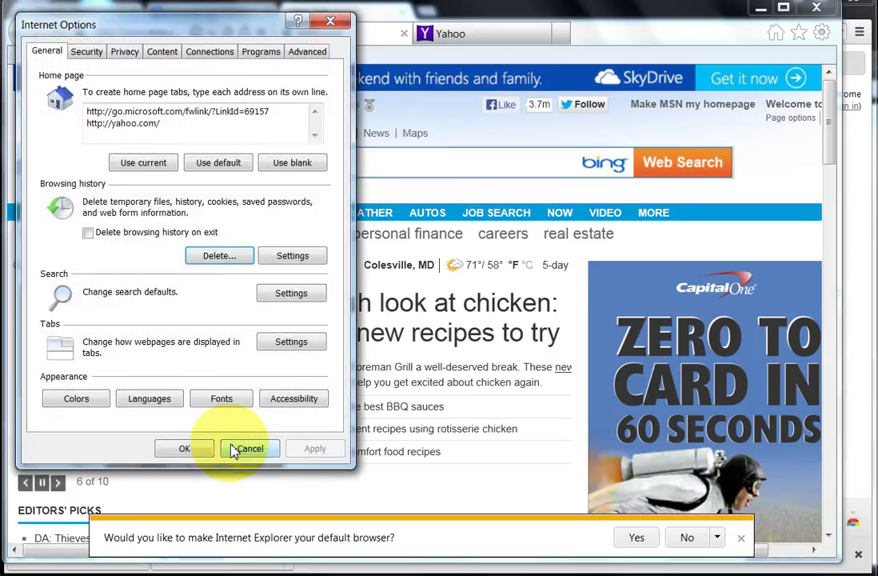
click(190, 450)
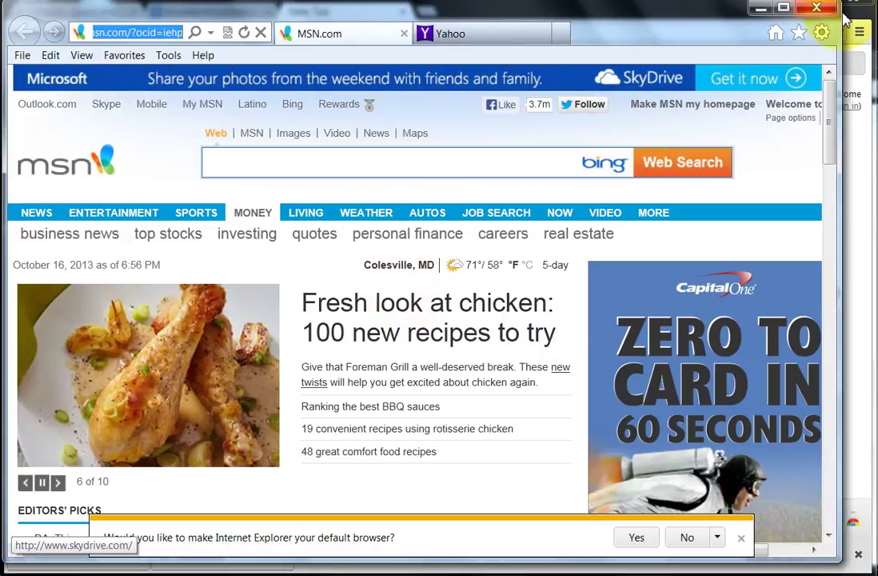
- Close Internet Explorer with all its tabs and minimize the Chrome and Control Panel windows
click(815, 11)
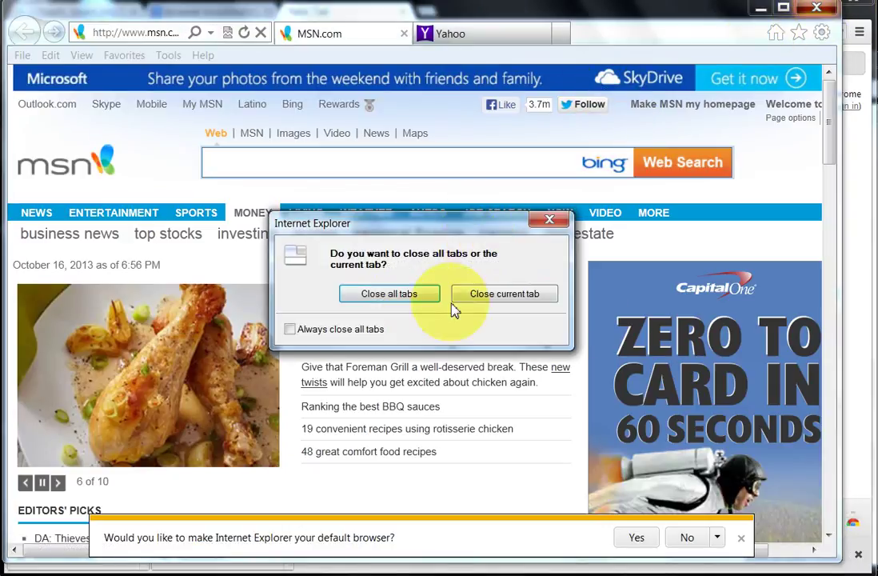
click(410, 294)
click(798, 6)
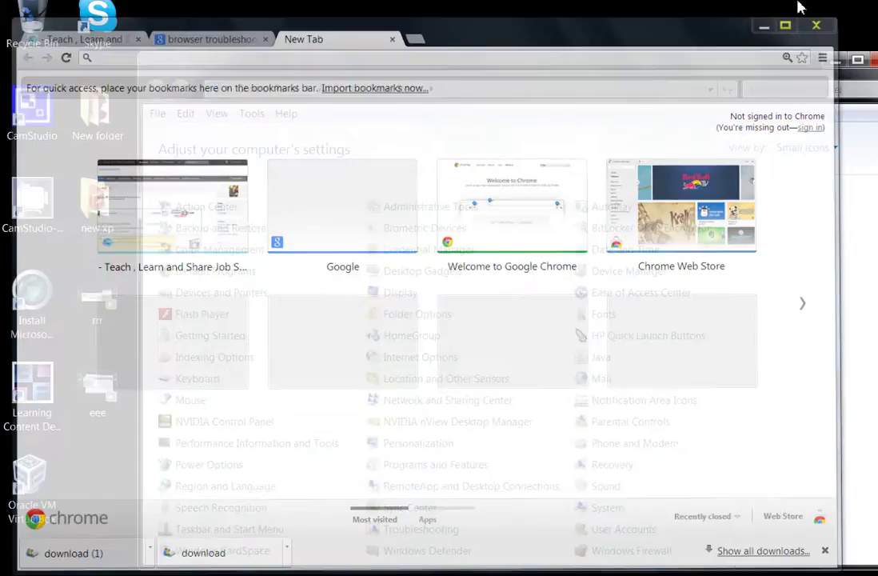
click(834, 61)
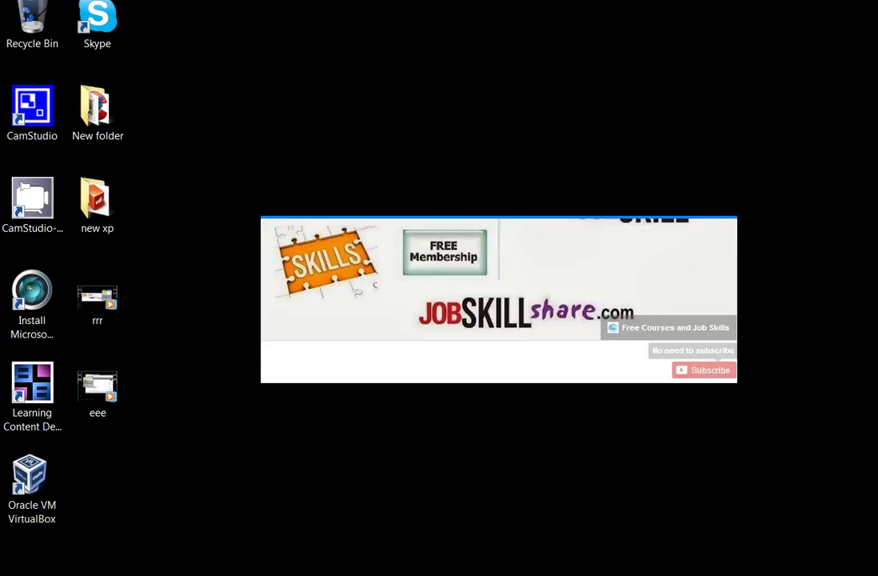
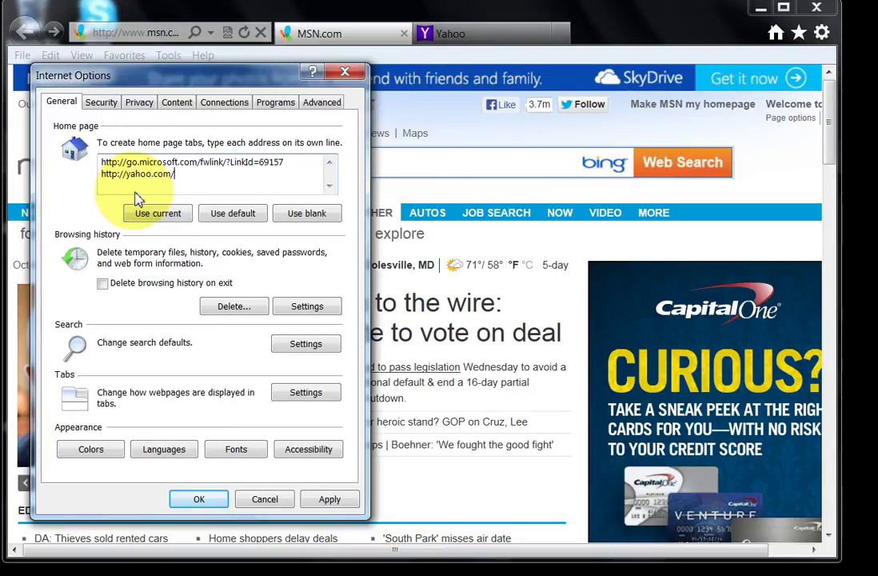
- Review what resetting Internet Explorer includes from the advanced Internet Options, and cancel the reset
click(320, 103)
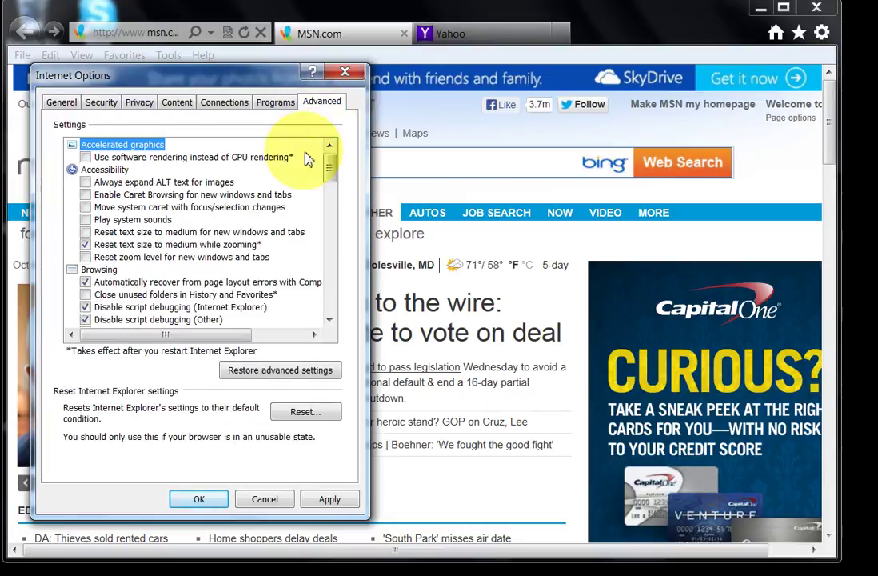
click(305, 411)
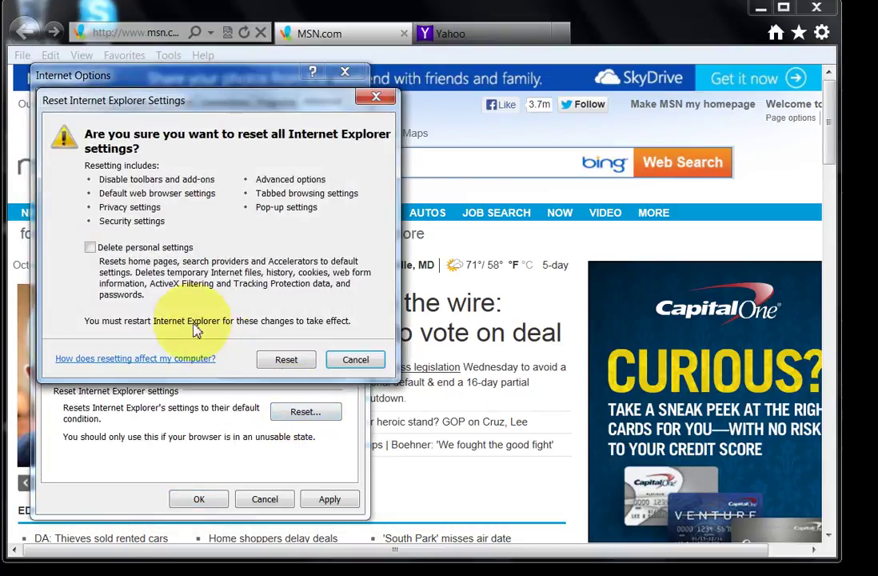
click(352, 359)
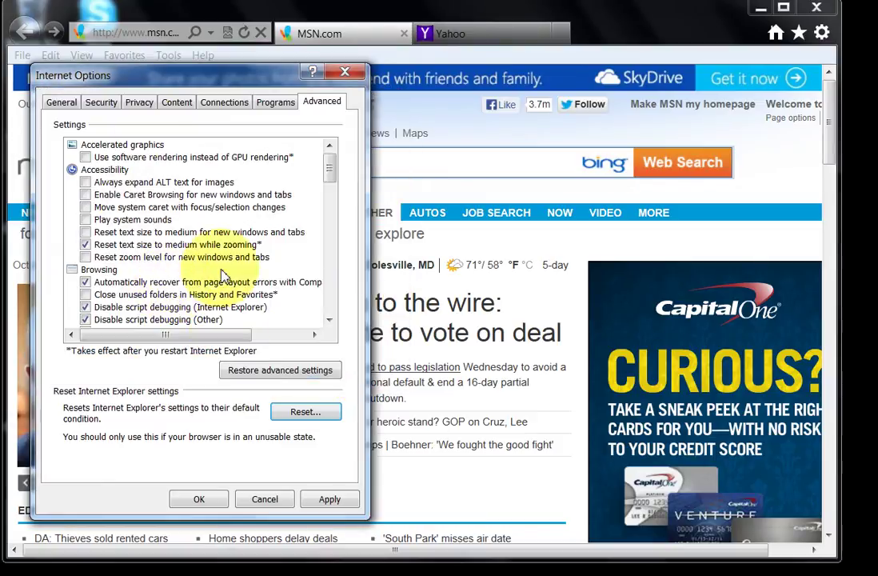
- Review the home page addresses in the general Internet Options and copy both of them
click(61, 103)
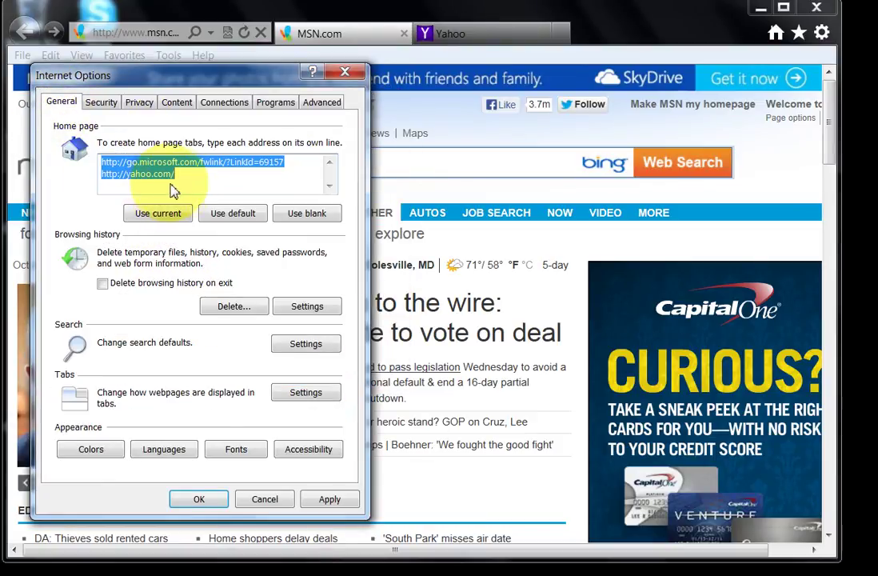
click(136, 166)
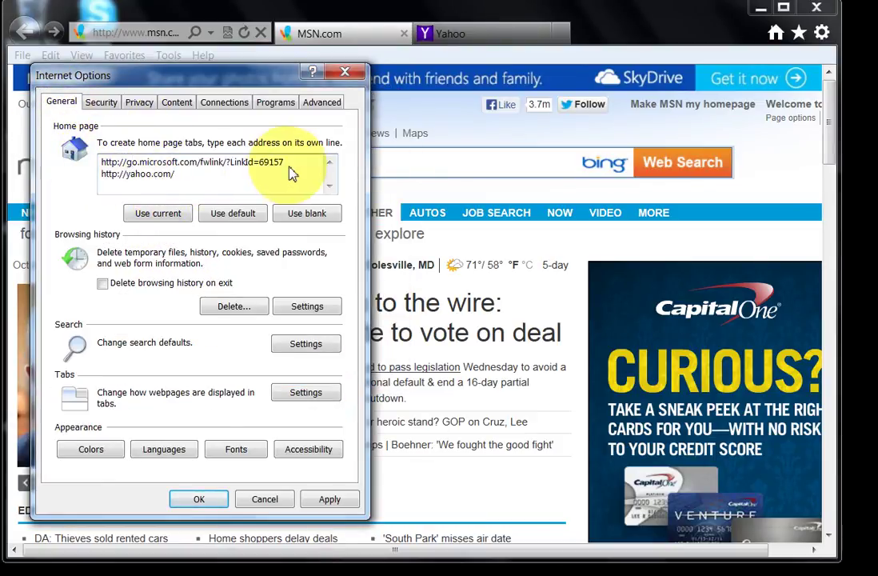
drag(290, 169, 76, 163)
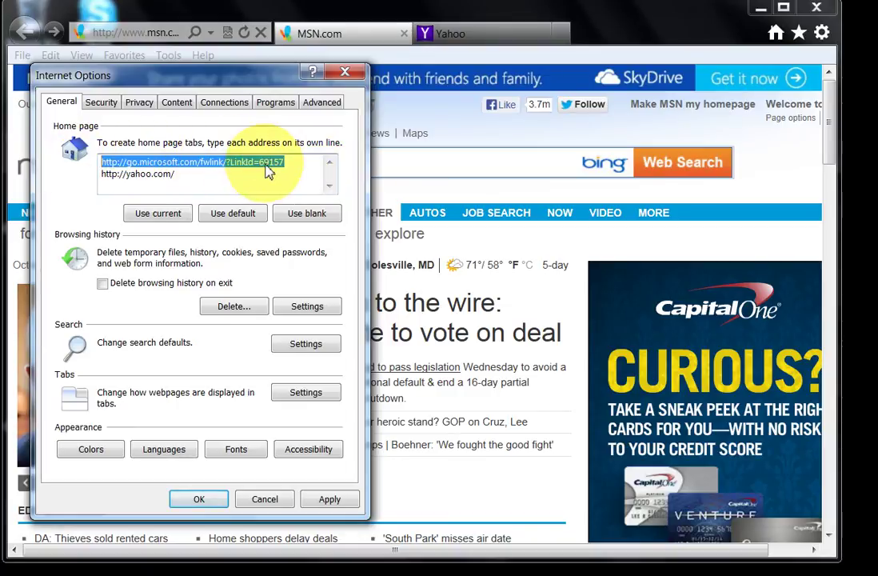
click(243, 188)
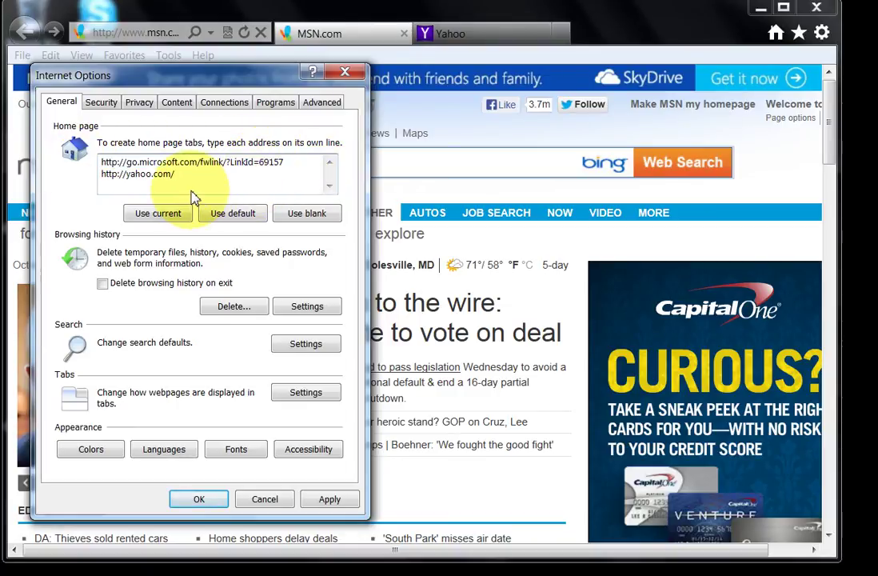
drag(177, 189, 100, 192)
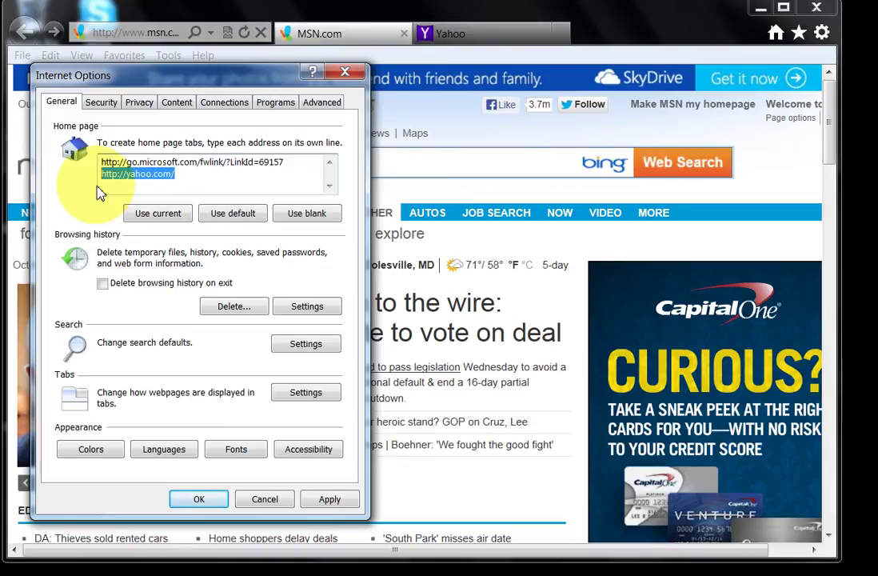
click(176, 177)
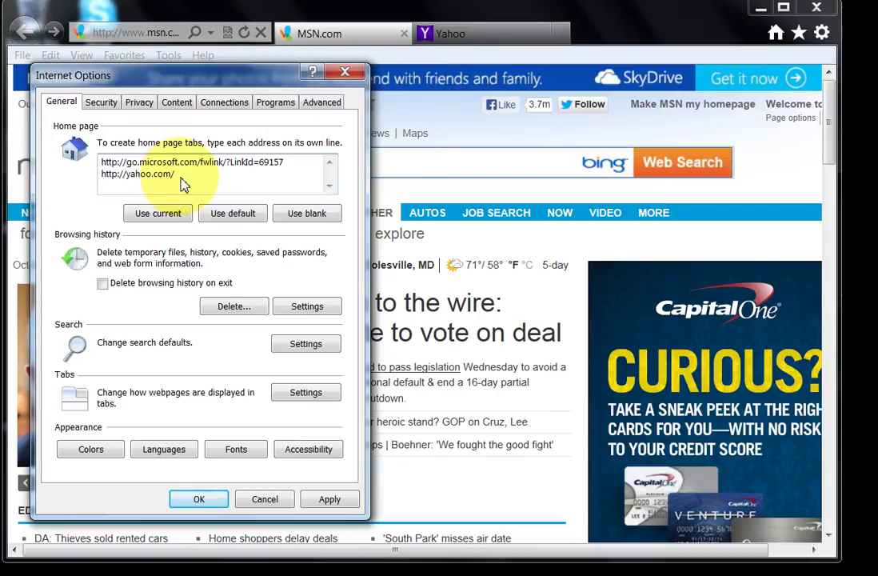
drag(181, 184, 104, 163)
- Reset all Internet Explorer settings with Delete personal settings enabled, and close the reset and options dialogs
click(322, 103)
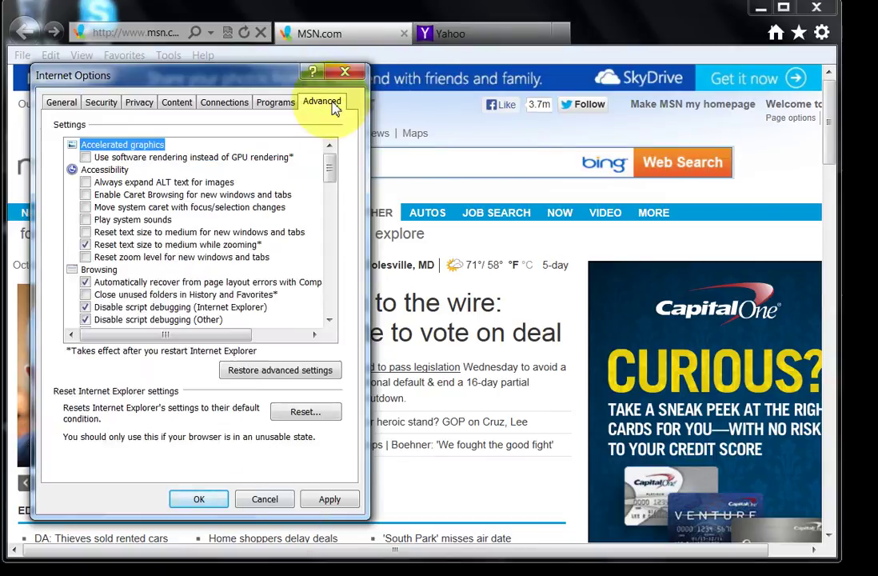
click(305, 411)
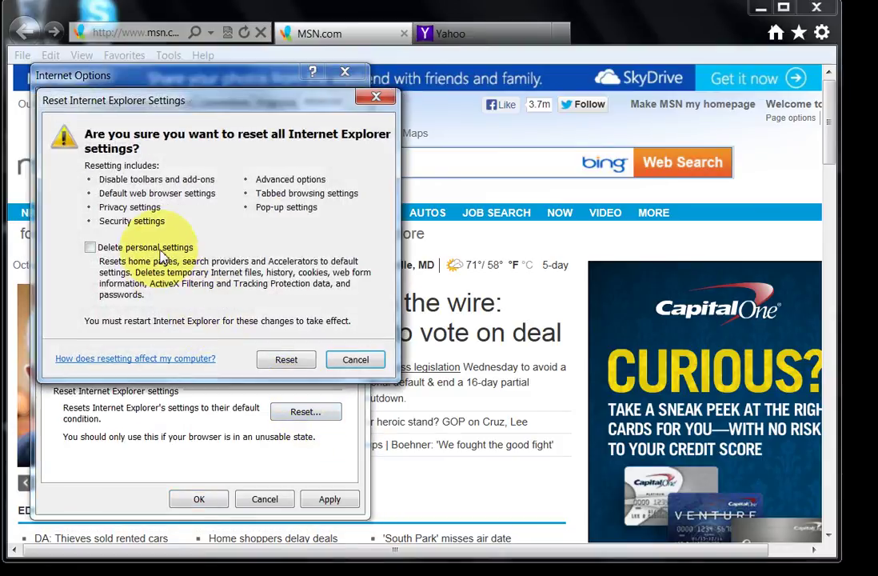
click(90, 247)
click(287, 359)
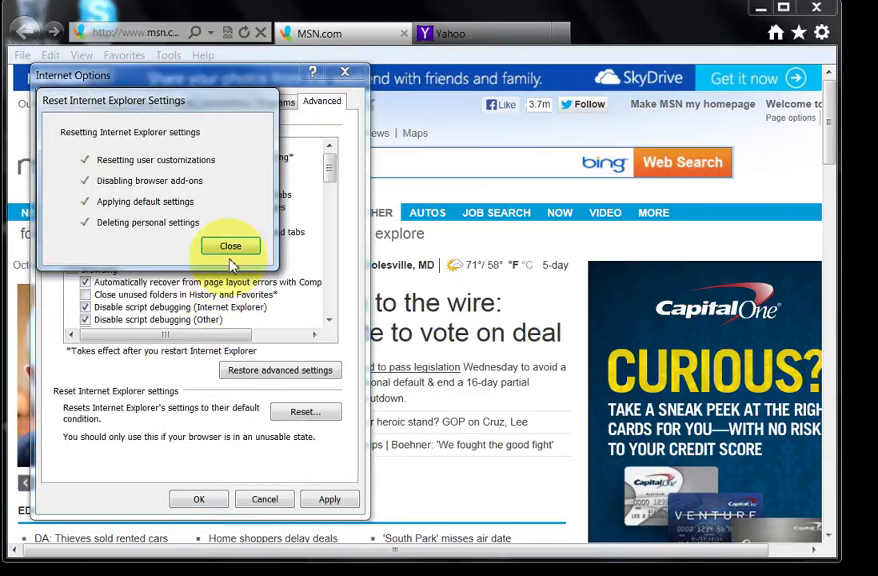
click(230, 246)
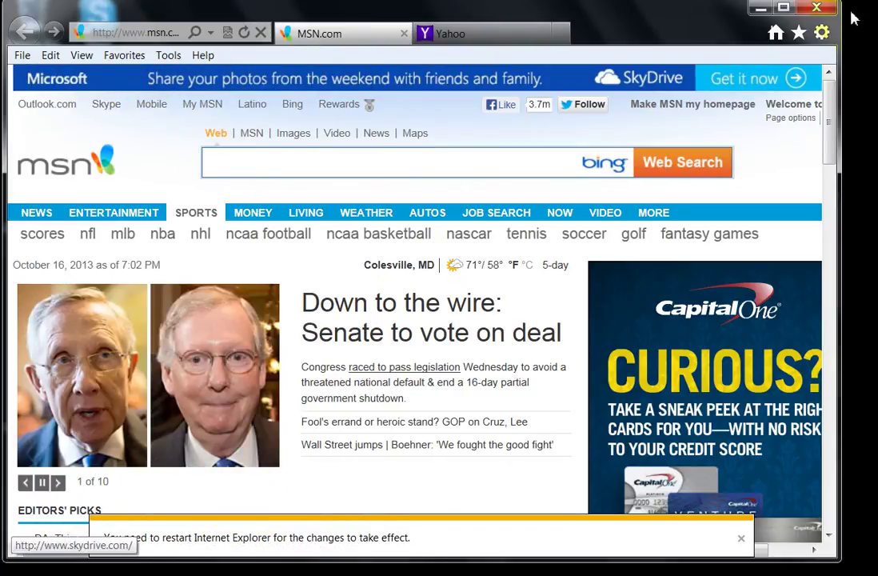
- Restart Internet Explorer after closing all its tabs, and dismiss the Internet Explorer 9 setup dialog
click(816, 8)
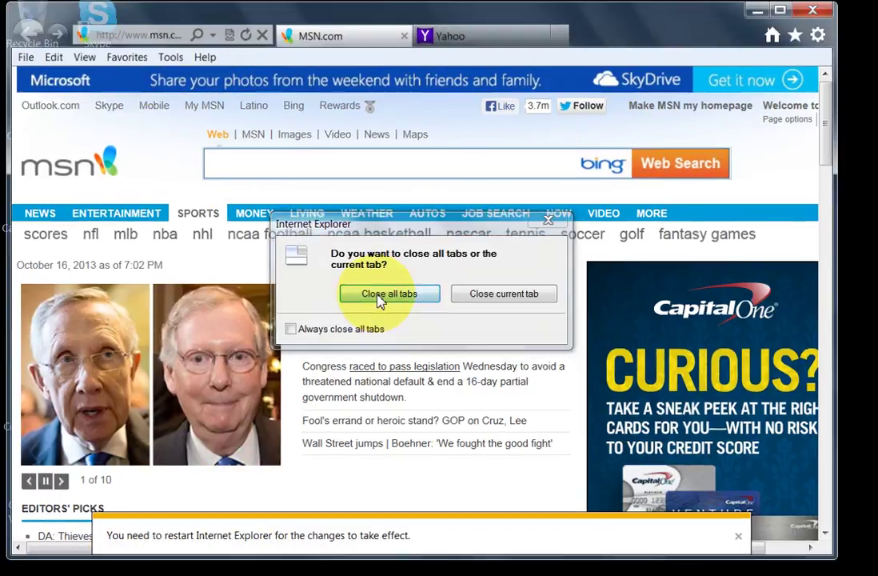
click(379, 300)
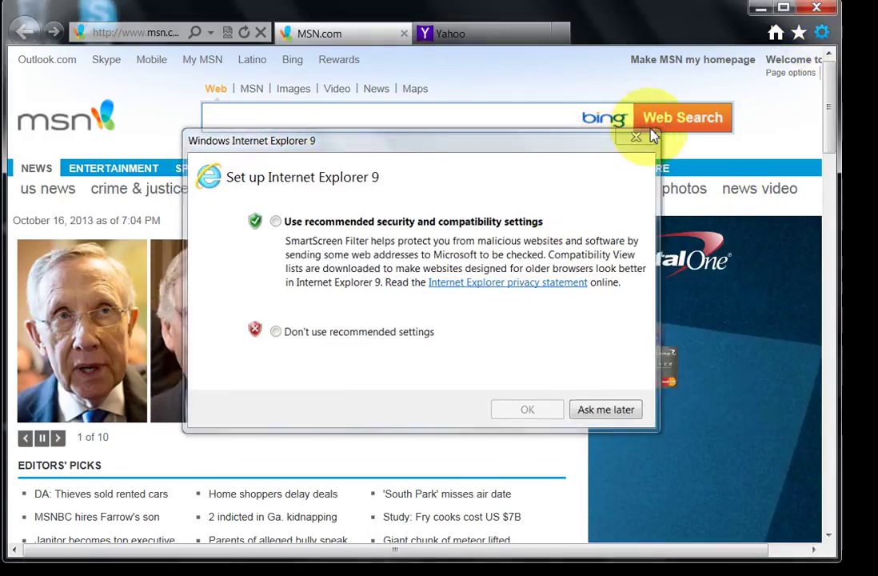
click(629, 139)
- Paste the copied addresses into the home page list in Internet Options, and close the dialog without applying
click(822, 32)
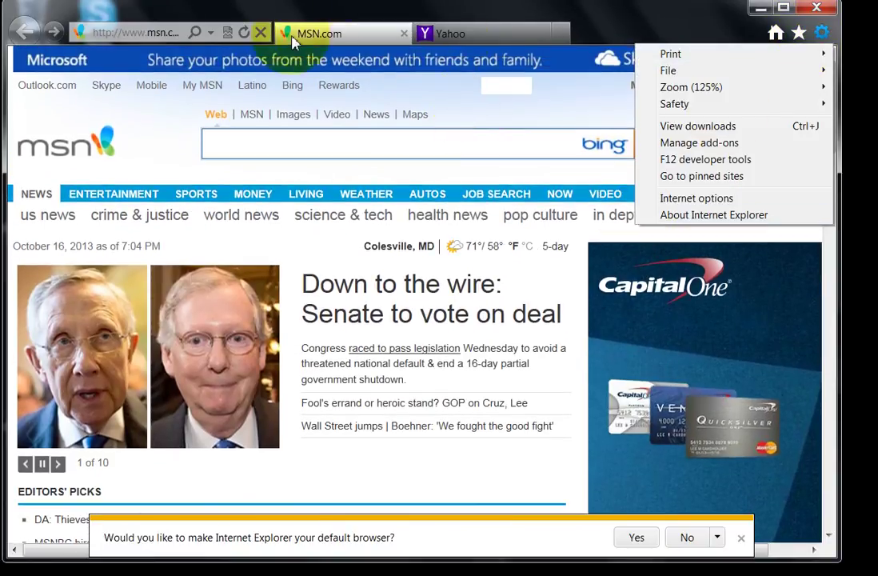
click(695, 199)
right_click(119, 121)
click(160, 185)
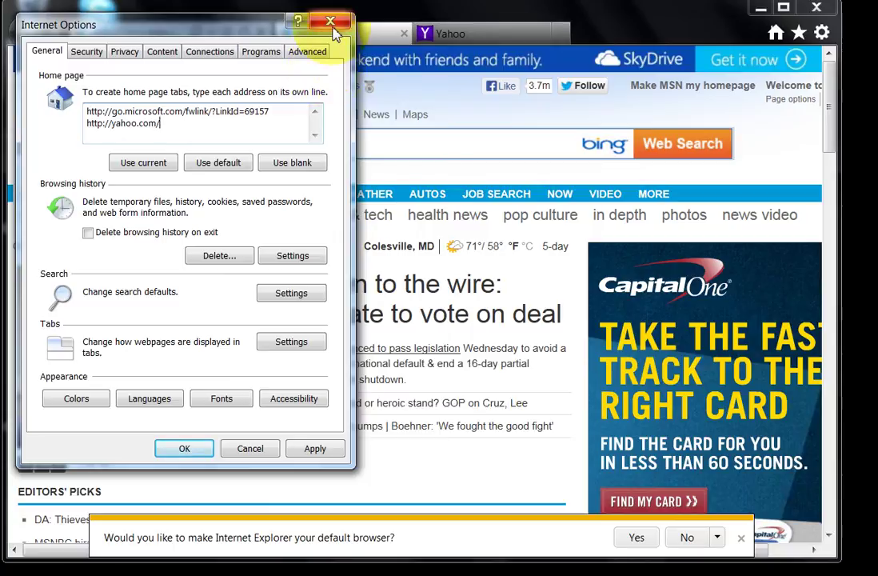
click(331, 23)
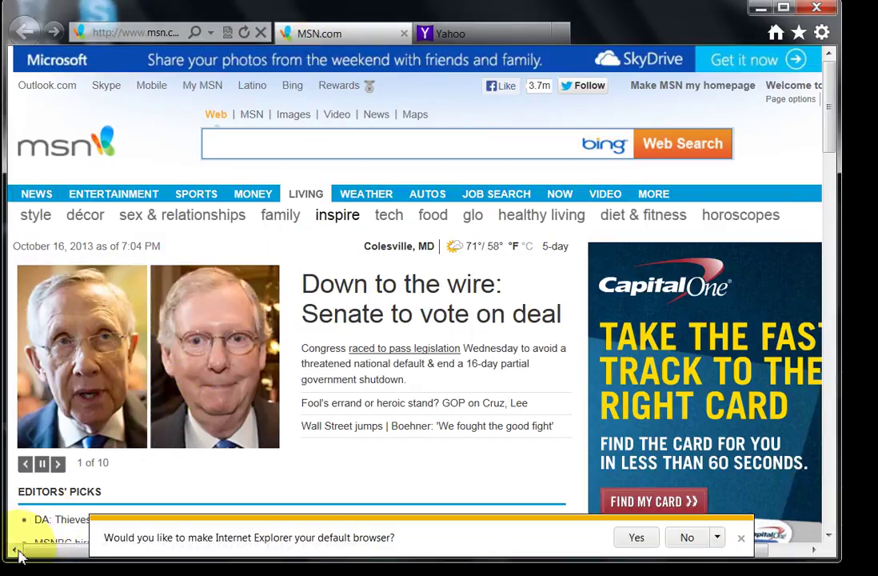
- Dismiss the default browser prompt and turn on Compatibility View for the MSN page
click(741, 538)
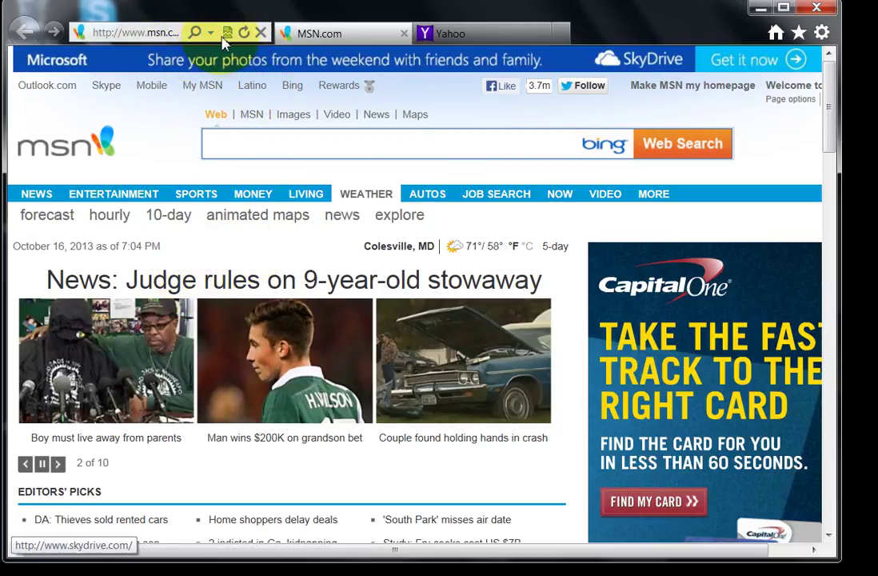
click(134, 32)
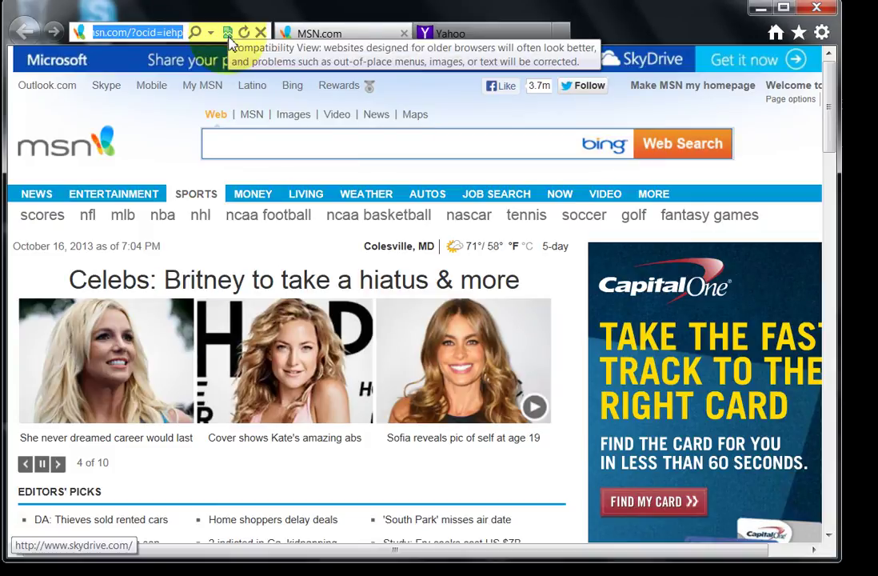
click(229, 36)
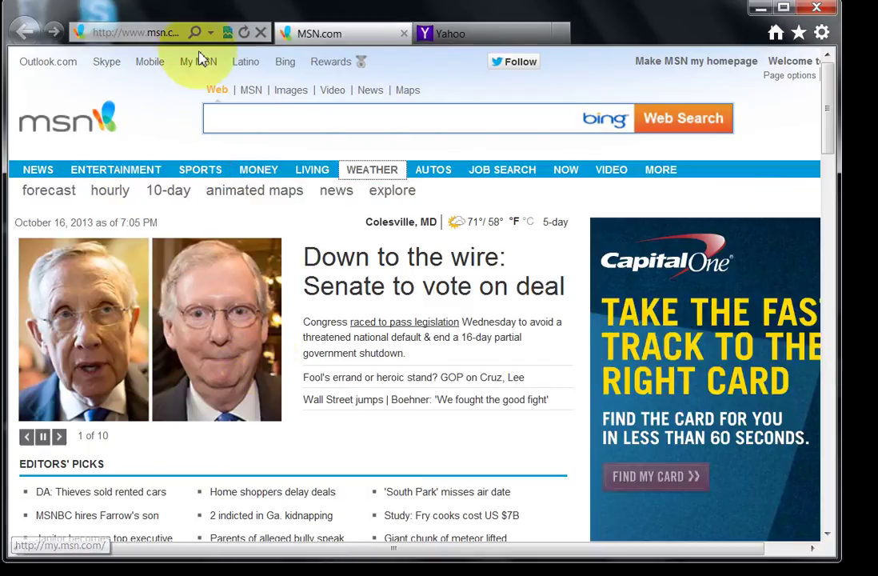
- Show the menu bar and view the browser commands that include Compatibility View and its settings
right_click(564, 30)
click(608, 28)
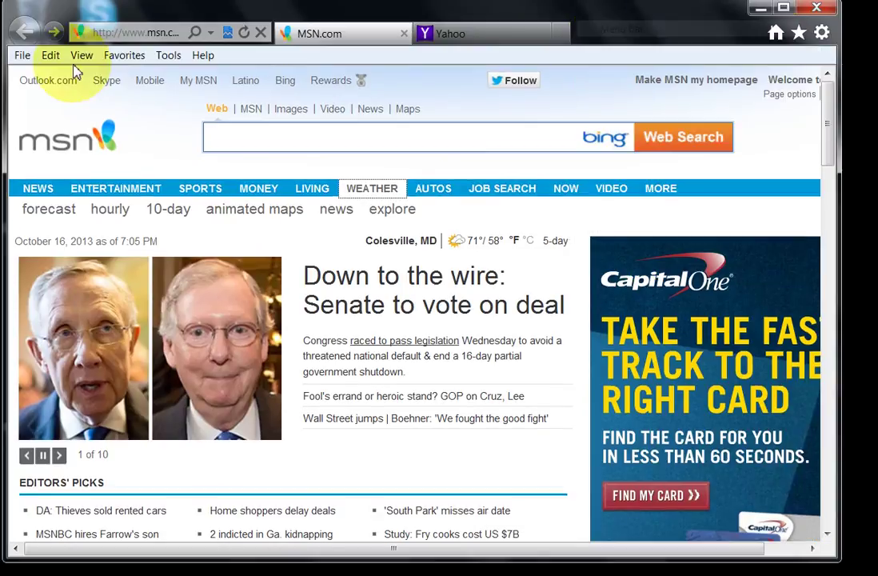
click(168, 55)
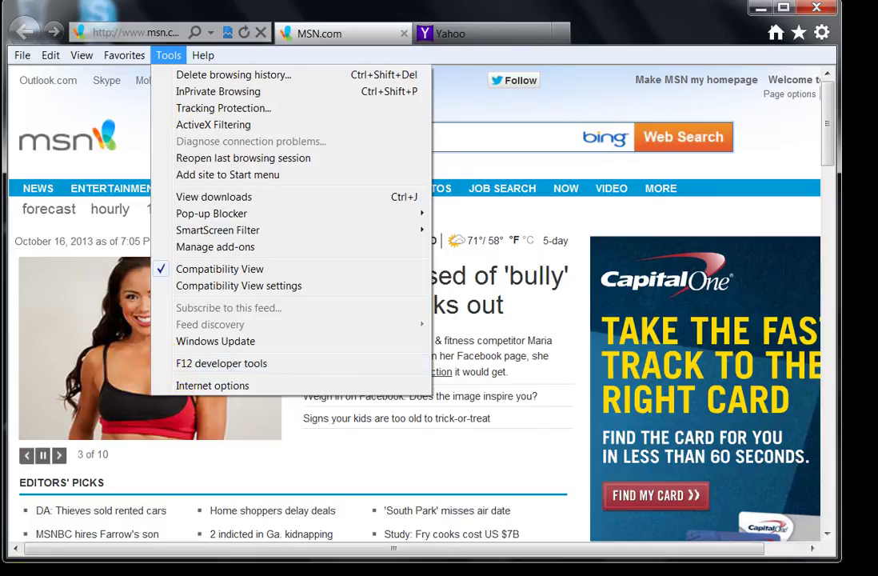
- Copy the full web address of the open MSN page
click(28, 570)
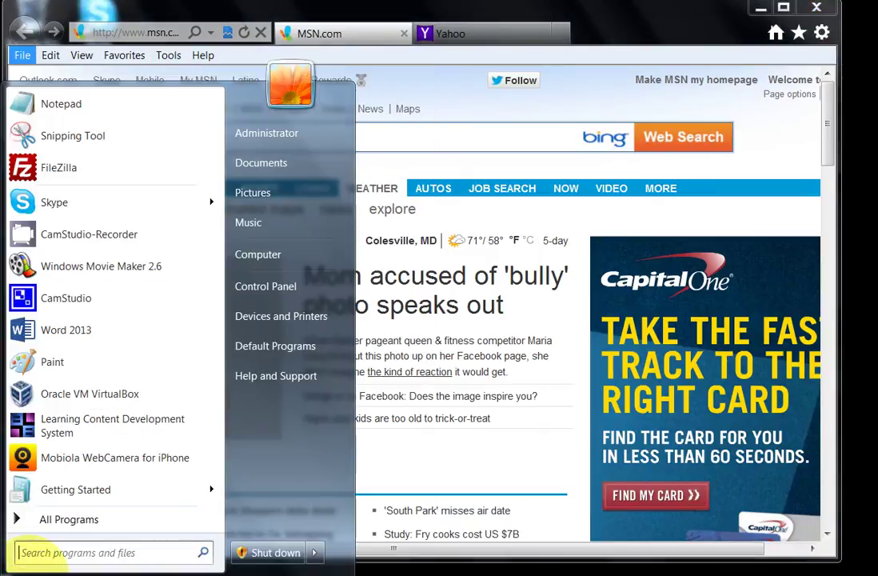
click(155, 32)
click(154, 32)
right_click(156, 32)
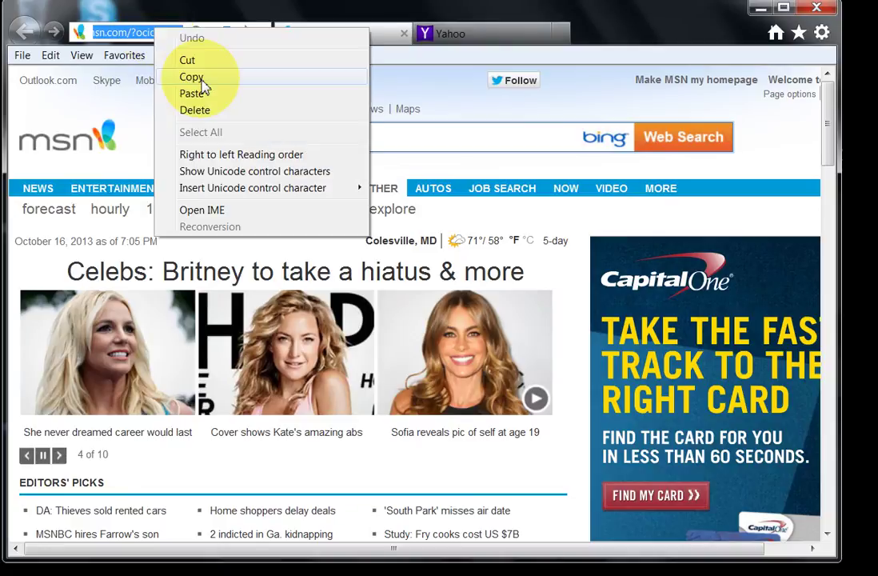
click(201, 83)
- Search Windows programs for "internet" and launch Internet Explorer (No Add-ons)
click(20, 569)
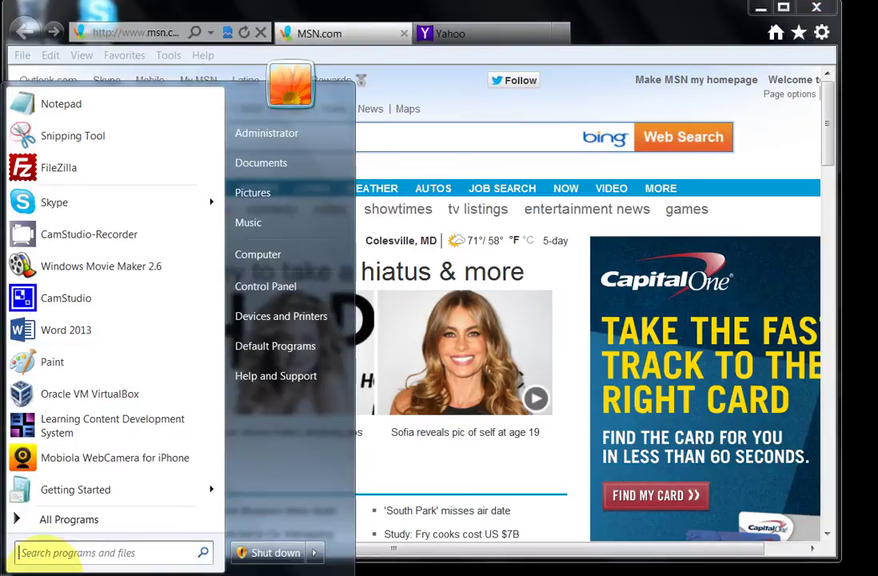
text(internet)
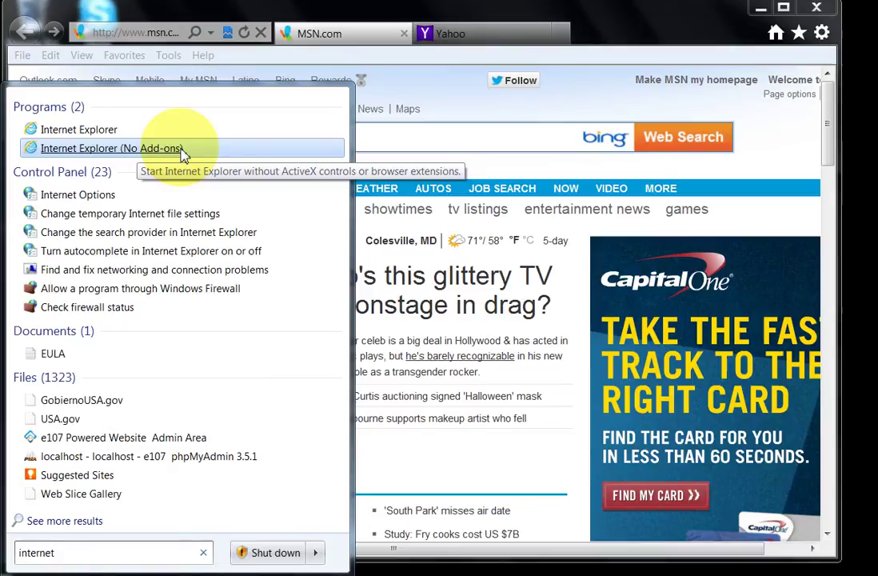
click(149, 158)
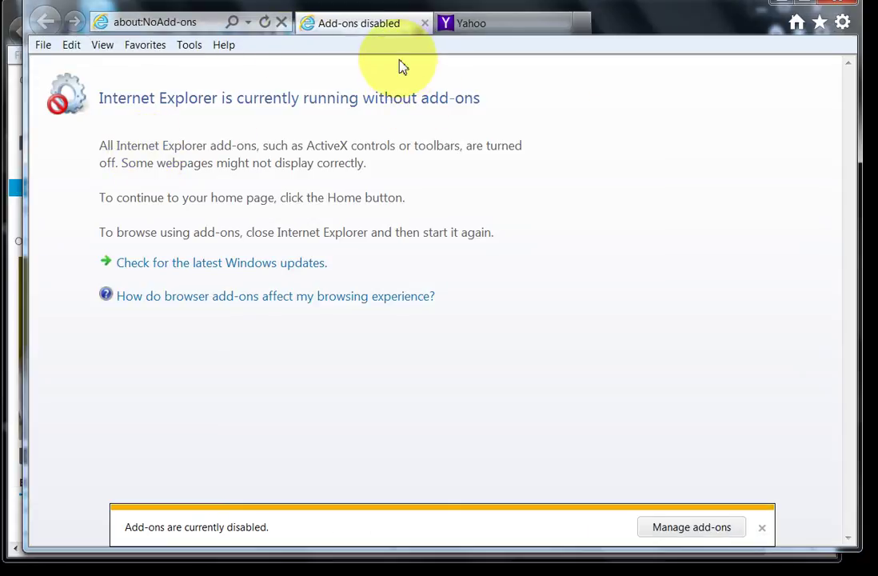
- Load the copied MSN address in the Internet Explorer window running without add-ons
click(191, 24)
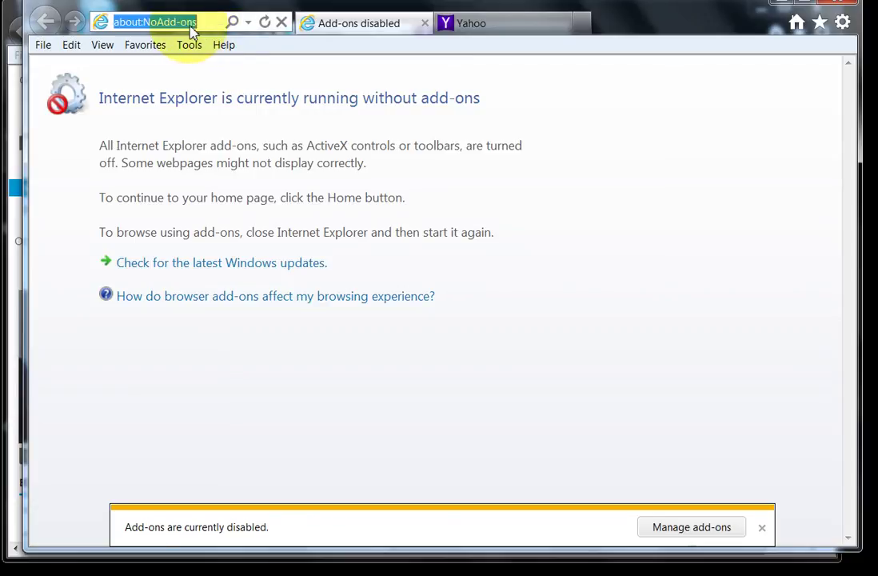
right_click(188, 26)
click(221, 92)
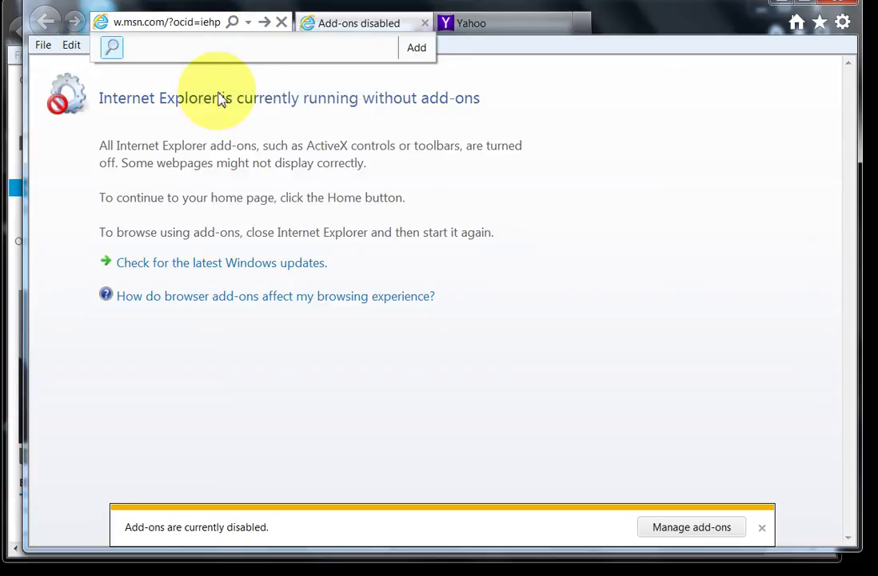
key(Return)
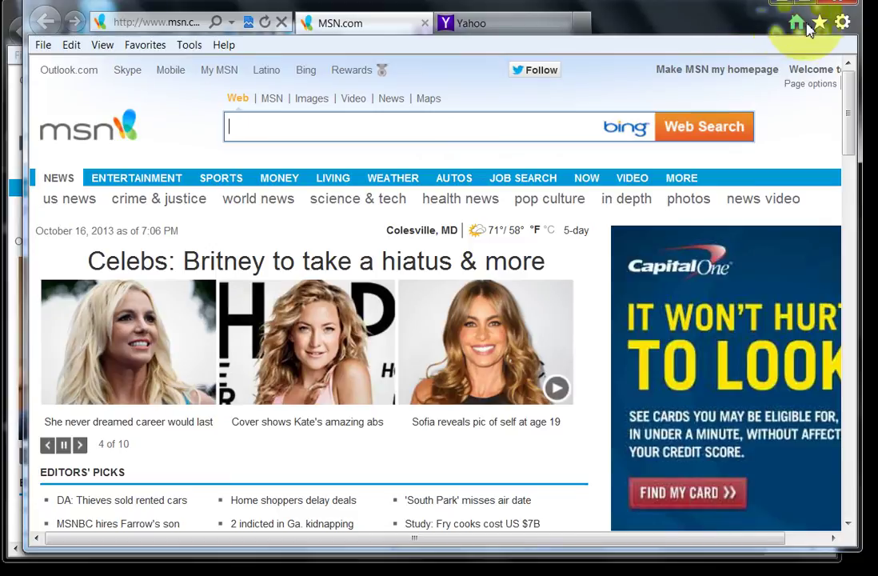
- View Internet Explorer's version information and close the About dialog
click(844, 24)
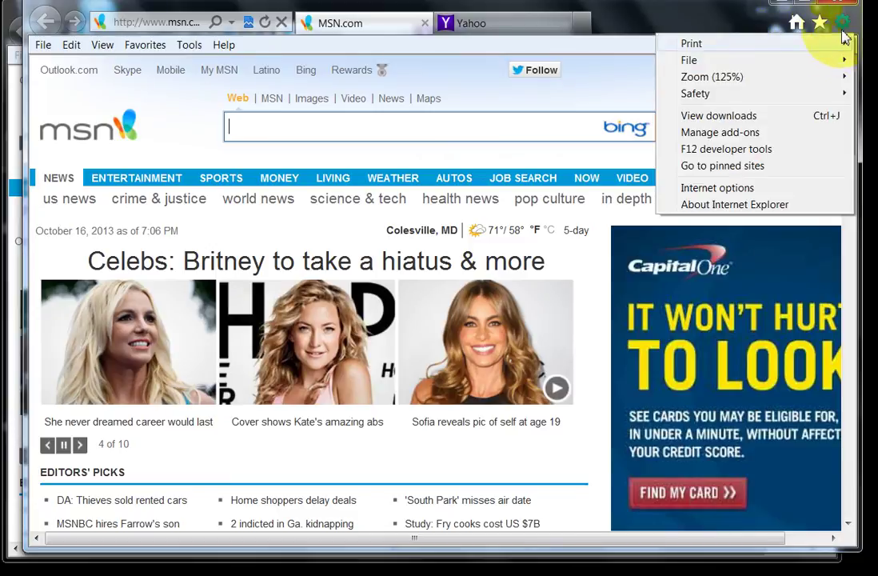
click(712, 204)
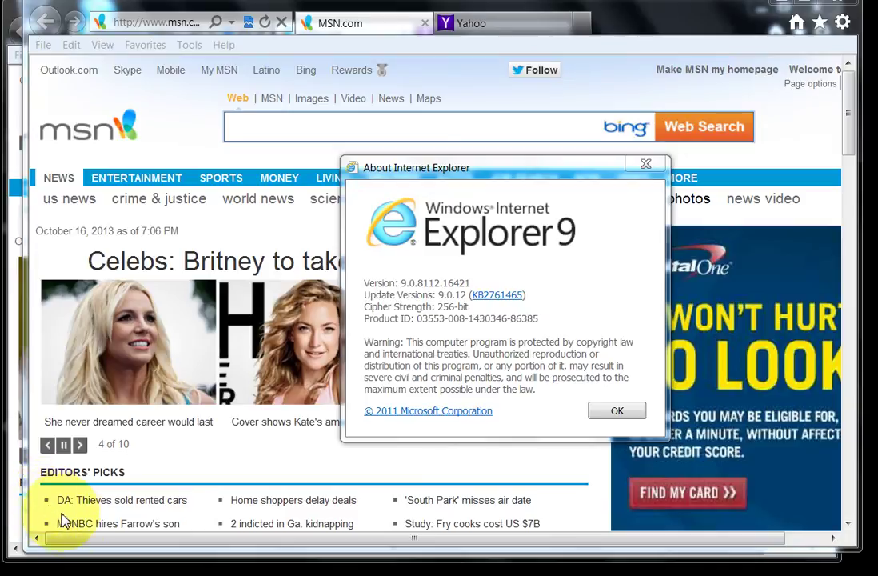
click(617, 411)
- Examine how the MSN page displays without add-ons, and view the Compatibility View and other tool commands
scroll(476, 416, down, 3)
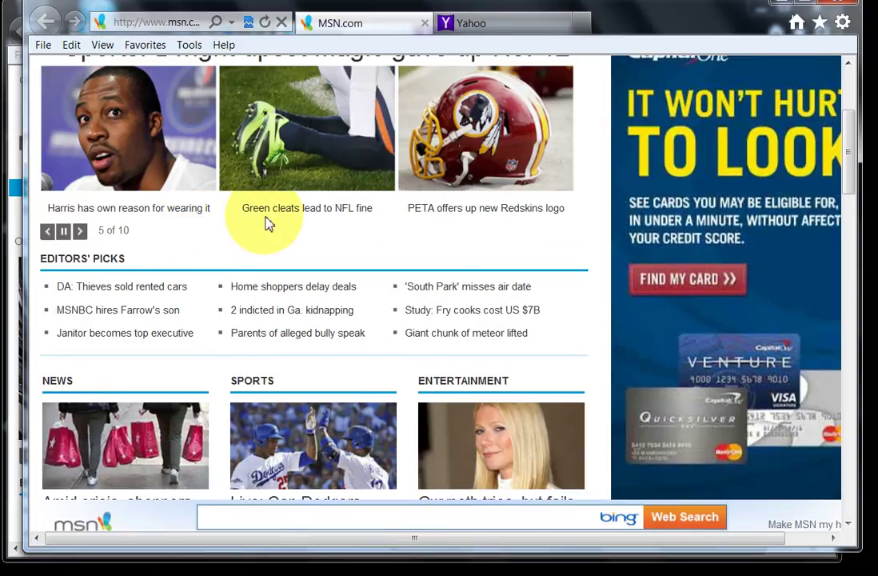
scroll(268, 224, up, 3)
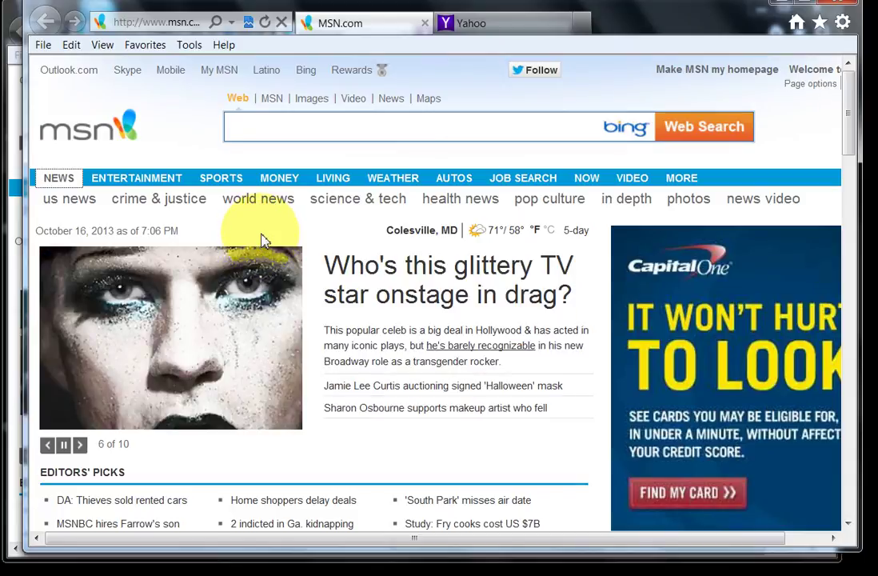
scroll(261, 323, down, 3)
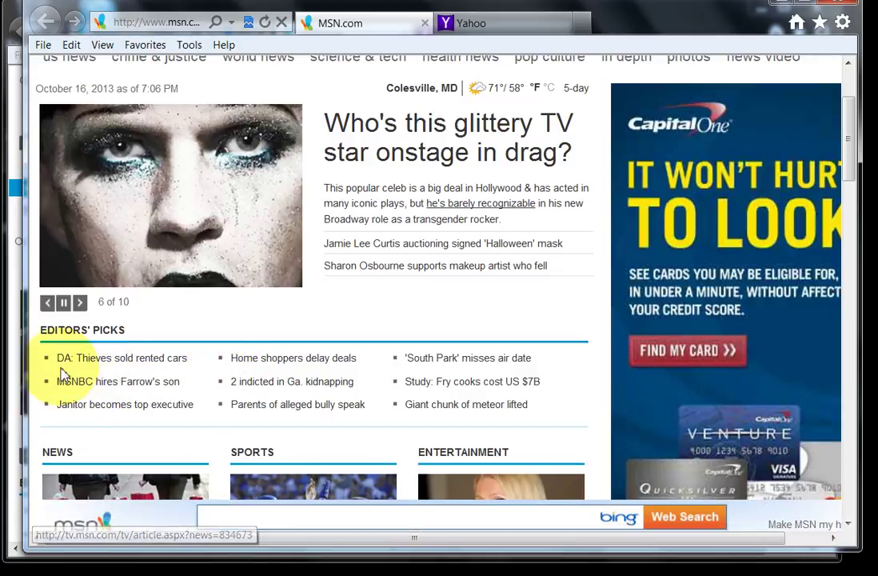
drag(73, 358, 42, 357)
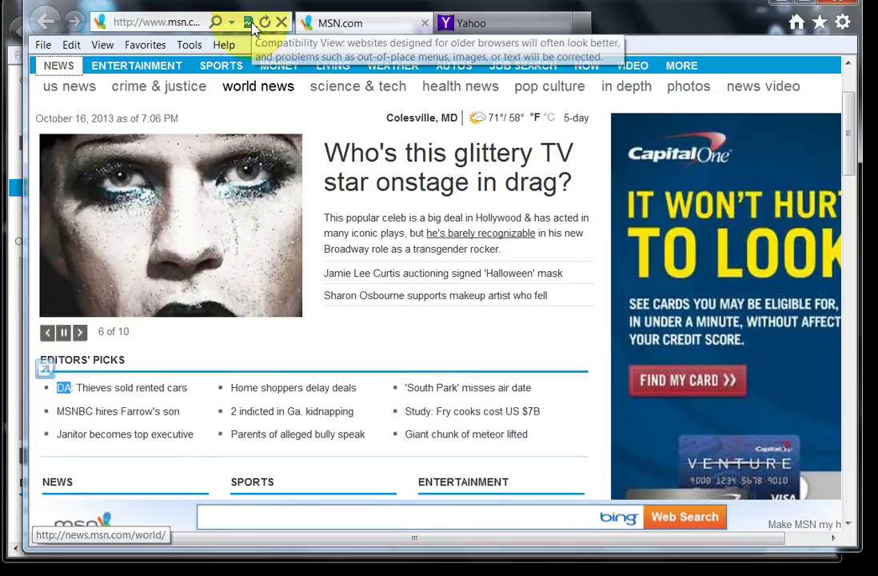
click(183, 24)
click(190, 45)
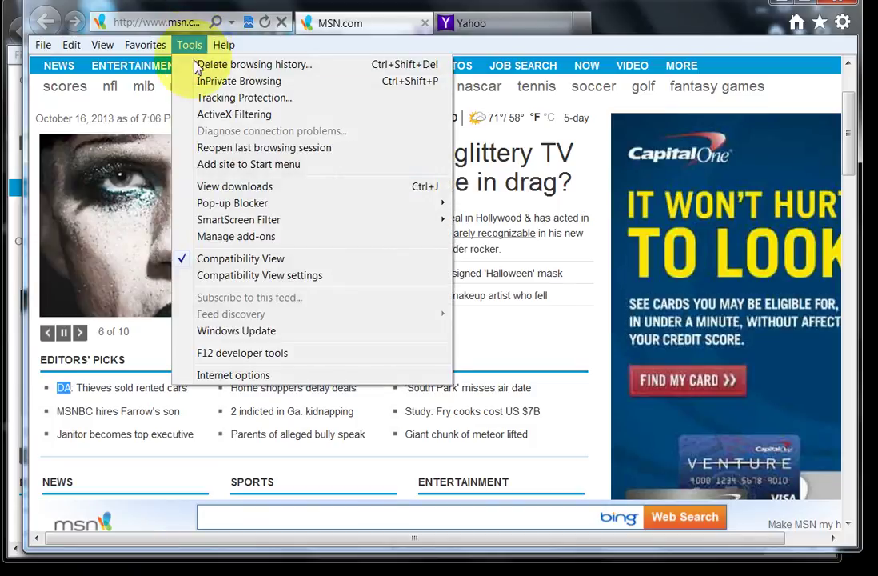
- Review the websites listed in Compatibility View Settings and close the Internet Explorer window running without add-ons
click(210, 278)
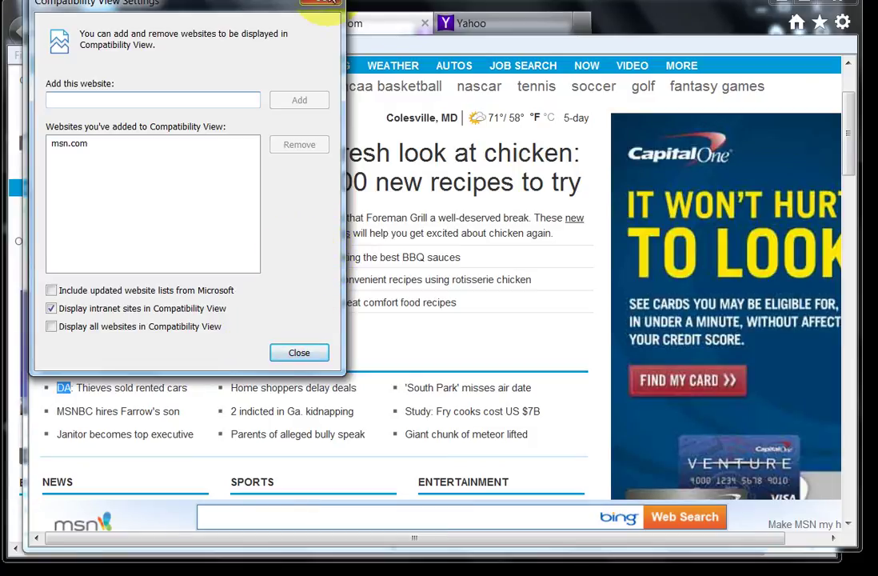
click(328, 5)
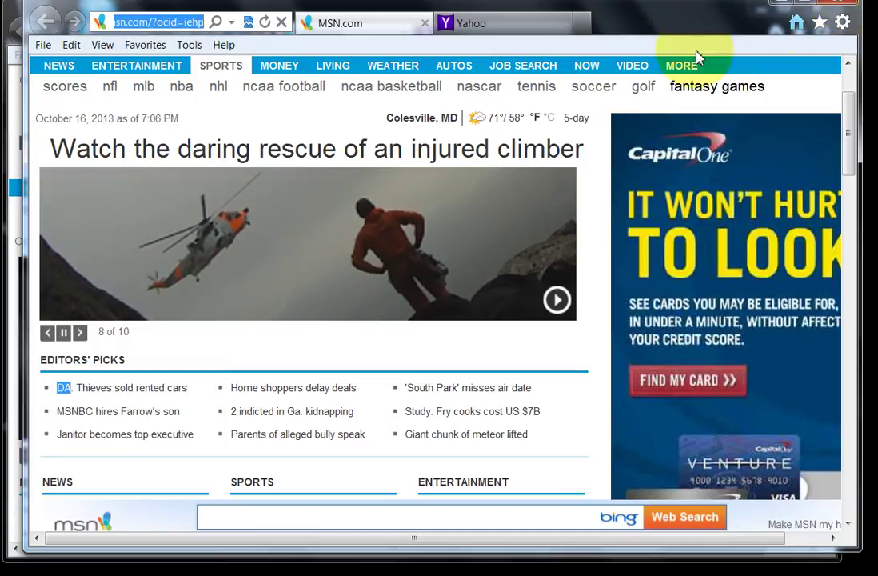
click(842, 22)
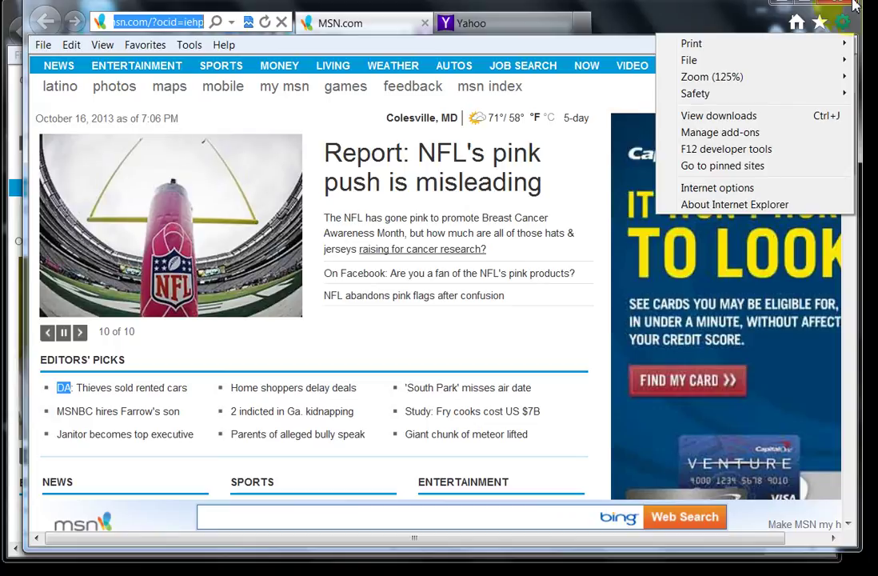
click(853, 5)
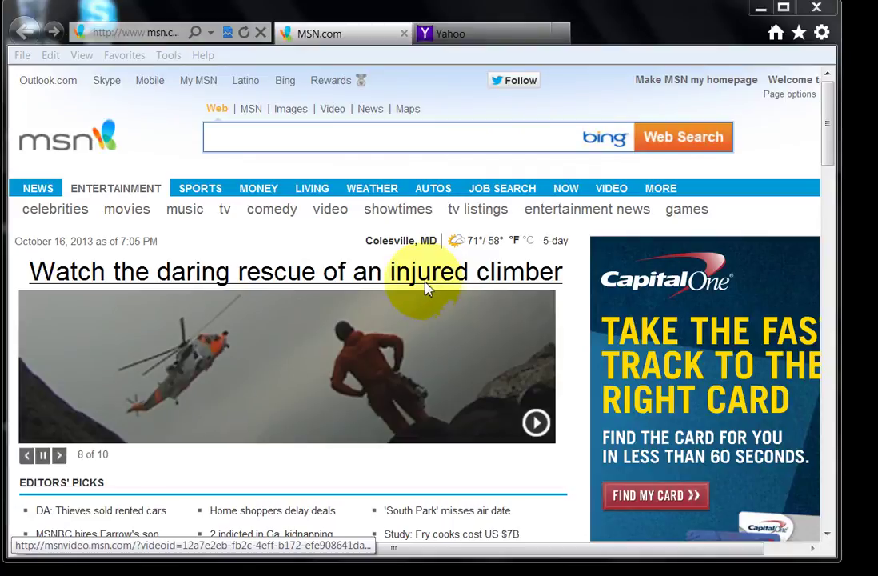
- Open Programs and Features from the Windows Control Panel
key(super)
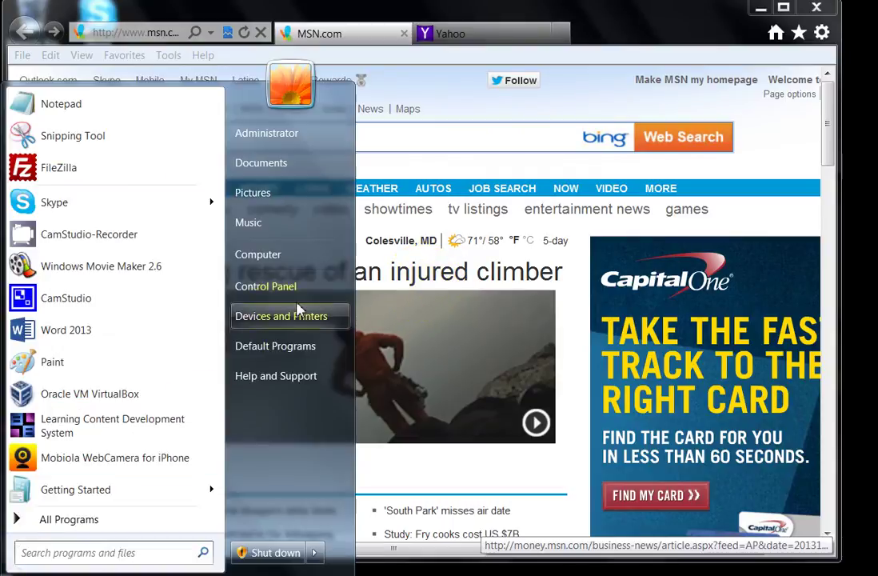
key(Escape)
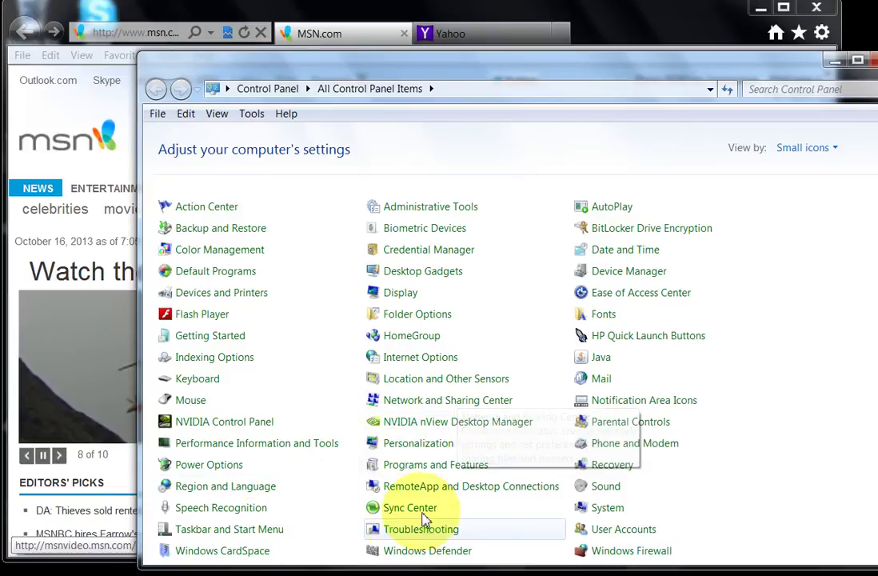
click(430, 470)
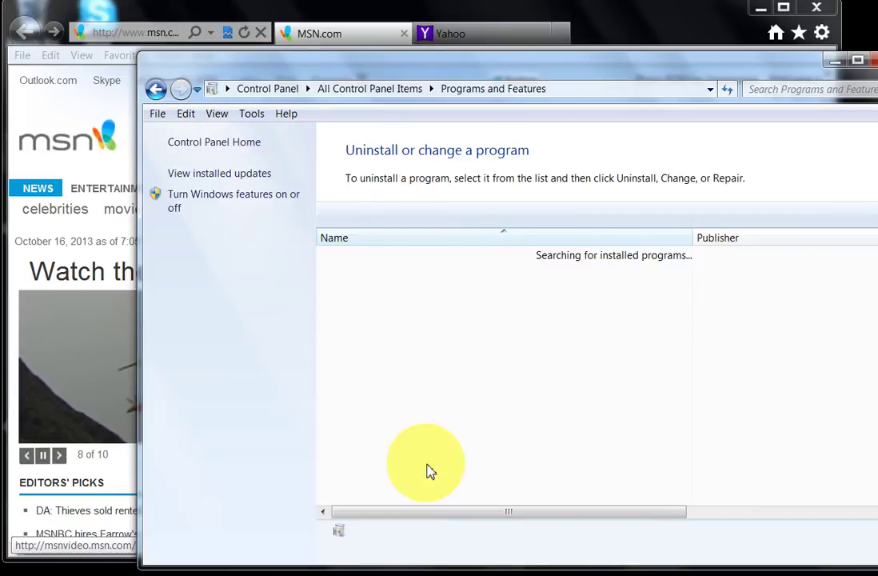
- Examine the list of installed programs for an Internet Explorer entry
click(418, 391)
scroll(418, 397, down, 7)
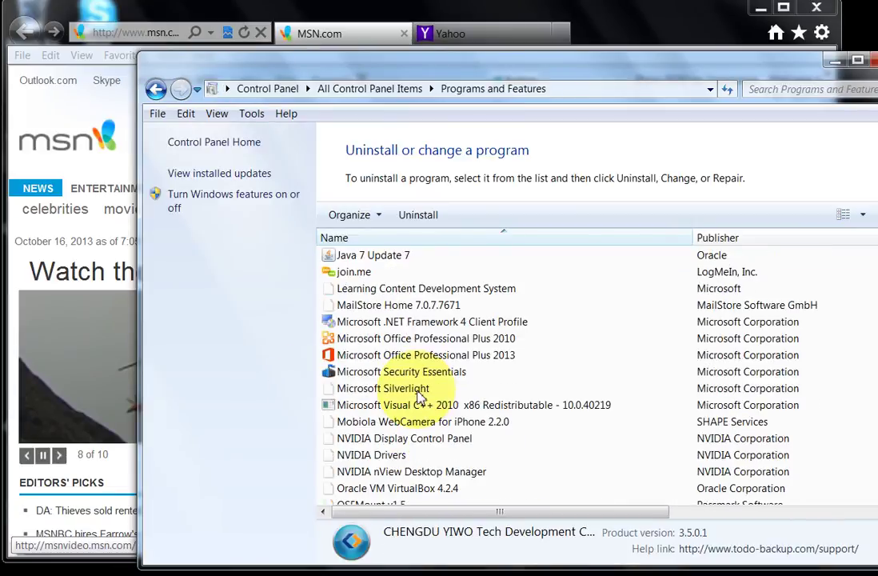
scroll(418, 398, down, 1)
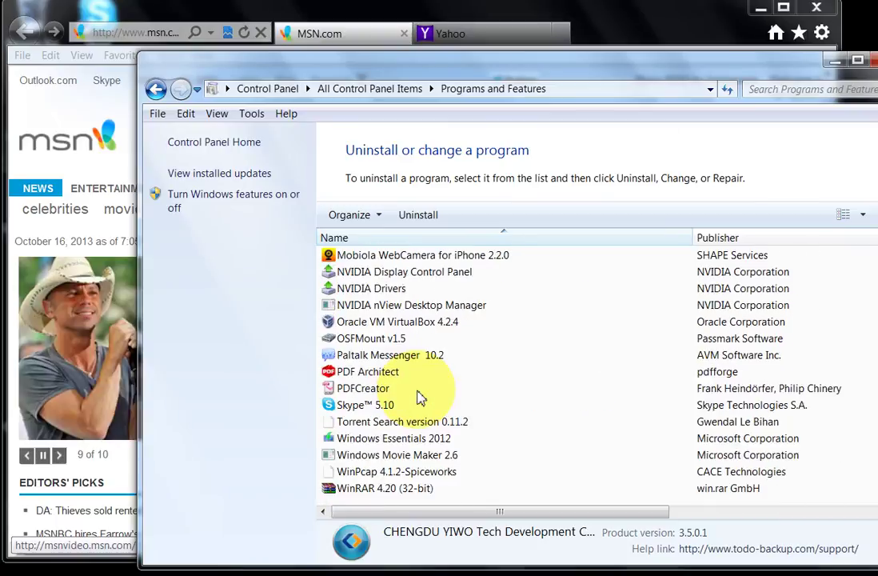
scroll(417, 397, up, 3)
scroll(419, 397, up, 5)
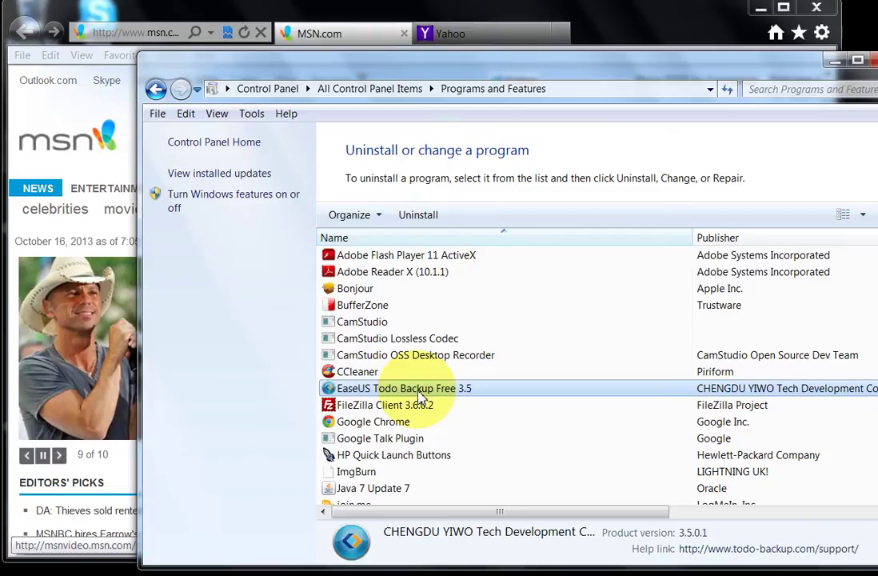
scroll(422, 397, down, 5)
scroll(421, 397, up, 1)
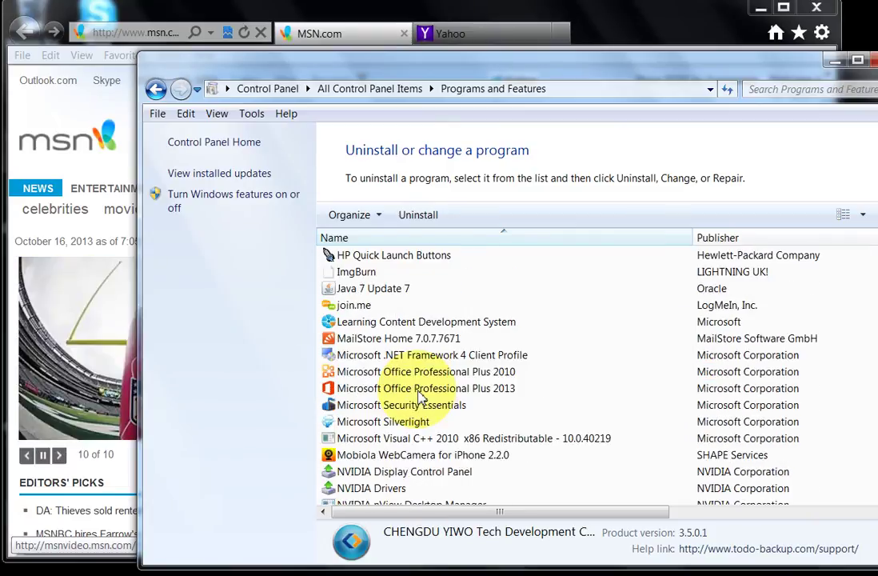
scroll(422, 398, down, 4)
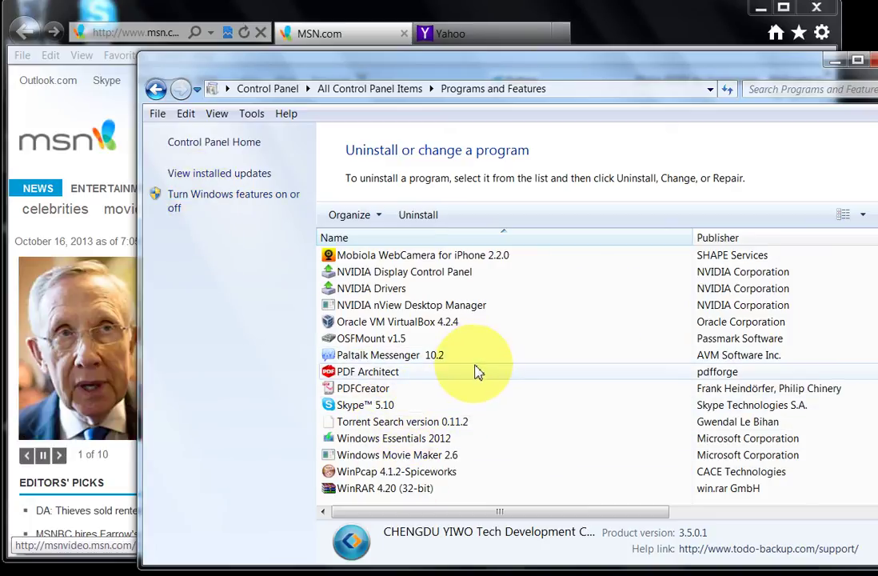
- Try turning off Internet Explorer 9 in Windows Features, declining the confirmation and cancelling the dialog
click(192, 205)
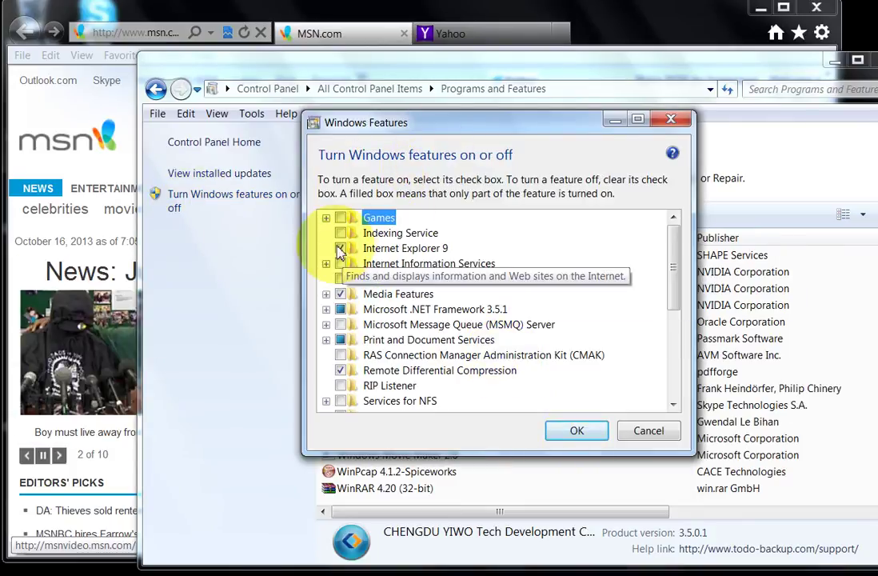
click(340, 249)
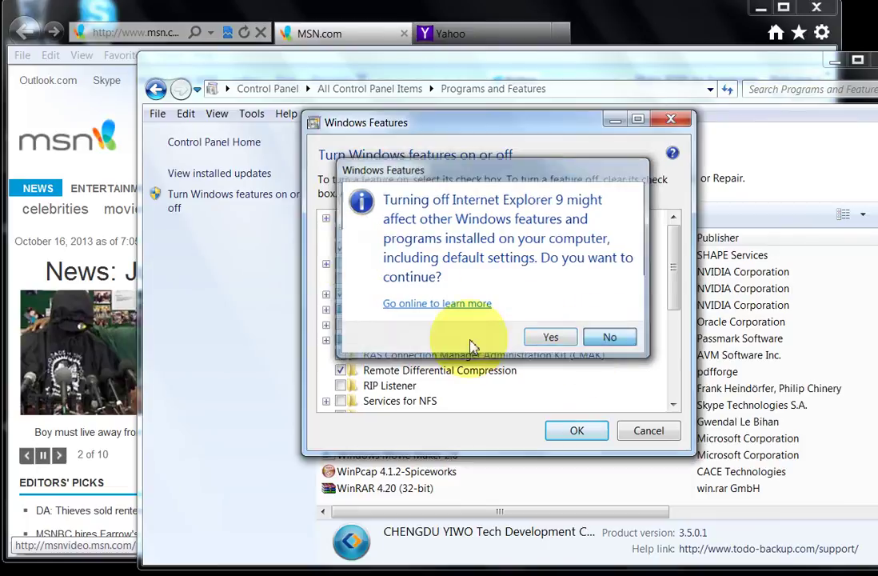
click(610, 337)
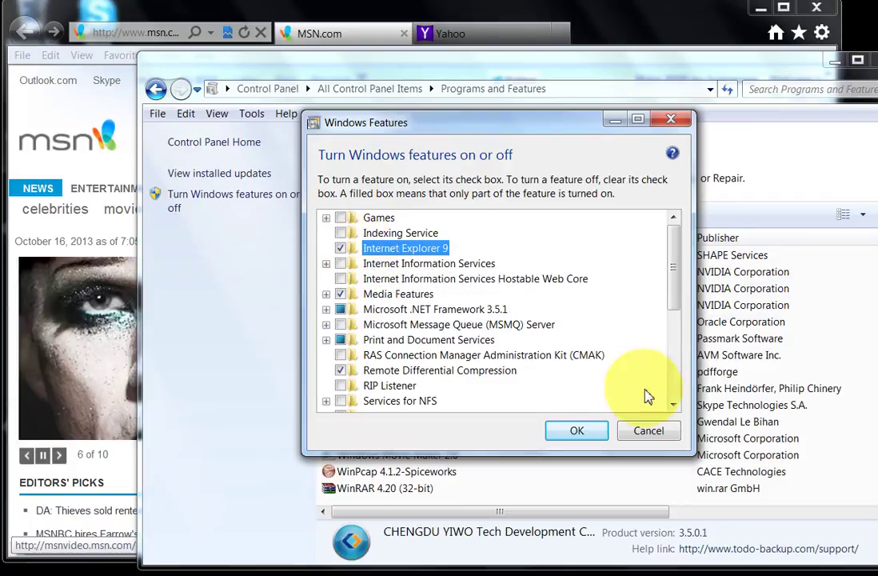
click(668, 432)
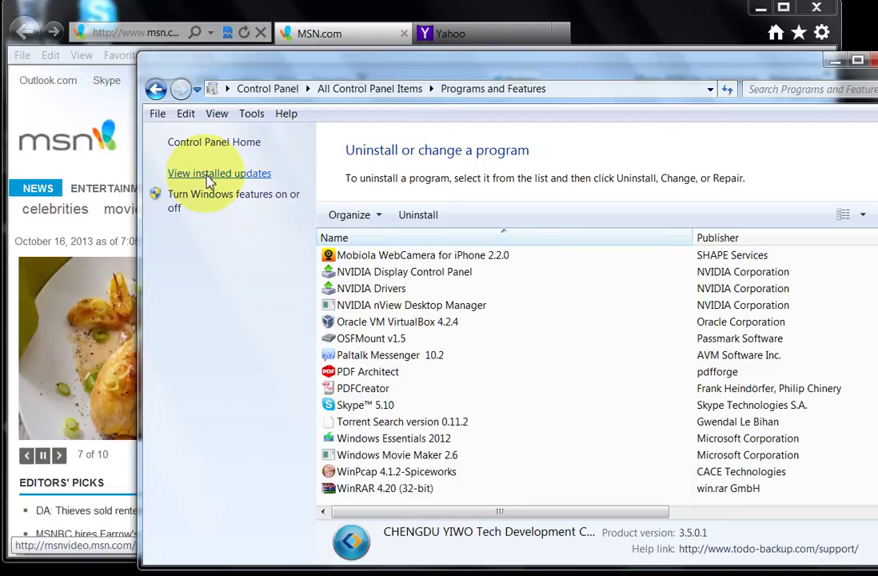
- Look through the installed Windows updates for Windows Internet Explorer 9 and select that entry
click(210, 178)
drag(872, 272, 862, 492)
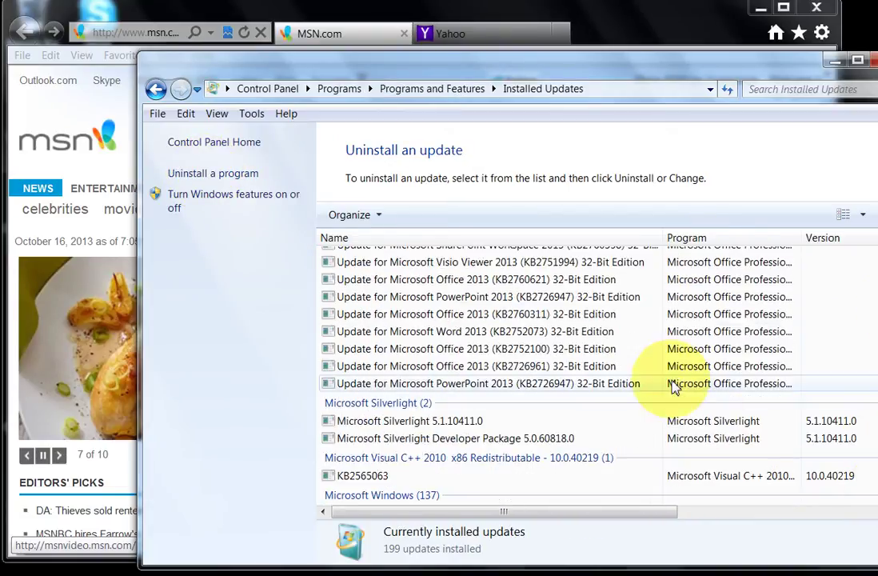
scroll(674, 388, up, 2)
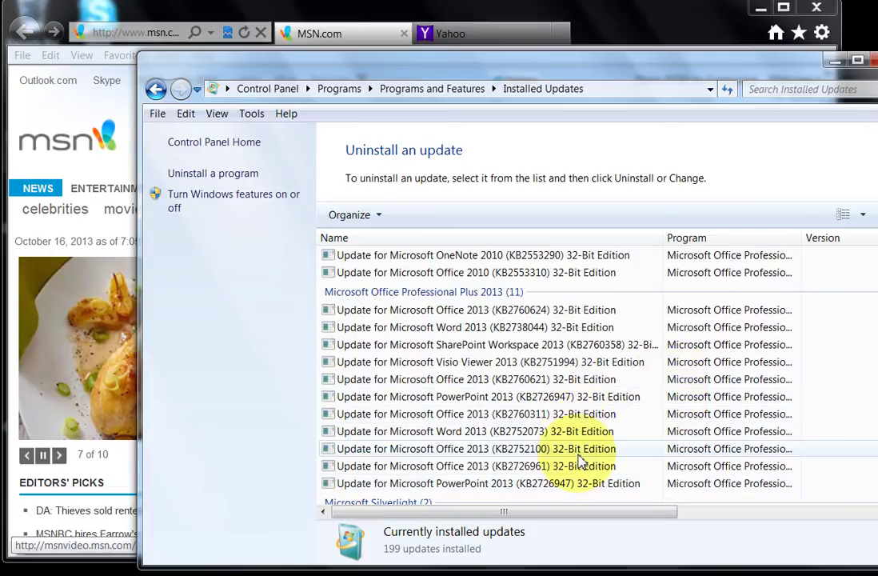
scroll(581, 462, up, 5)
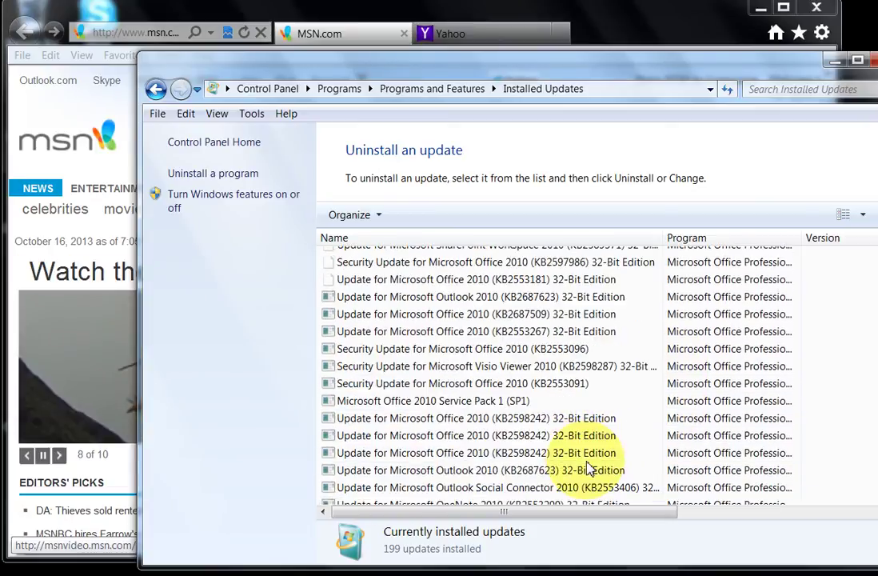
scroll(588, 468, up, 2)
scroll(590, 468, up, 2)
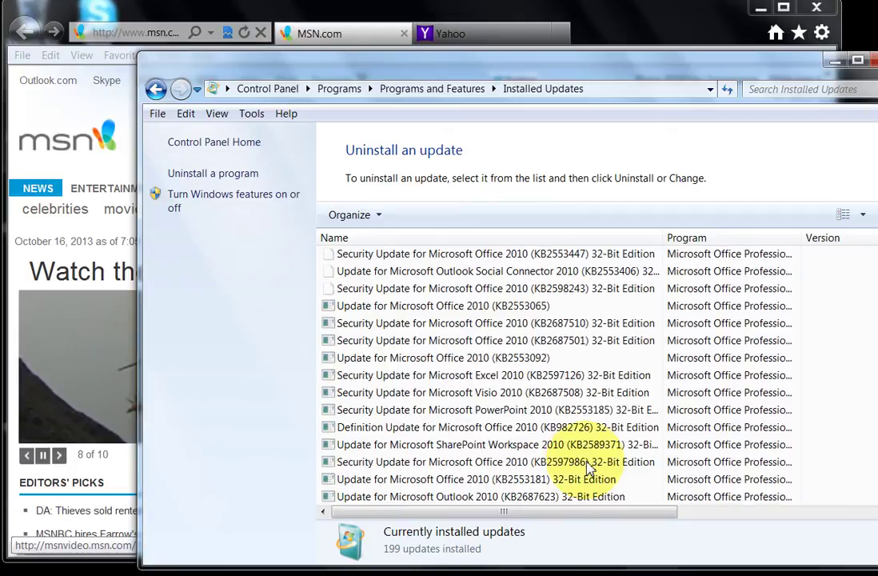
scroll(590, 468, up, 6)
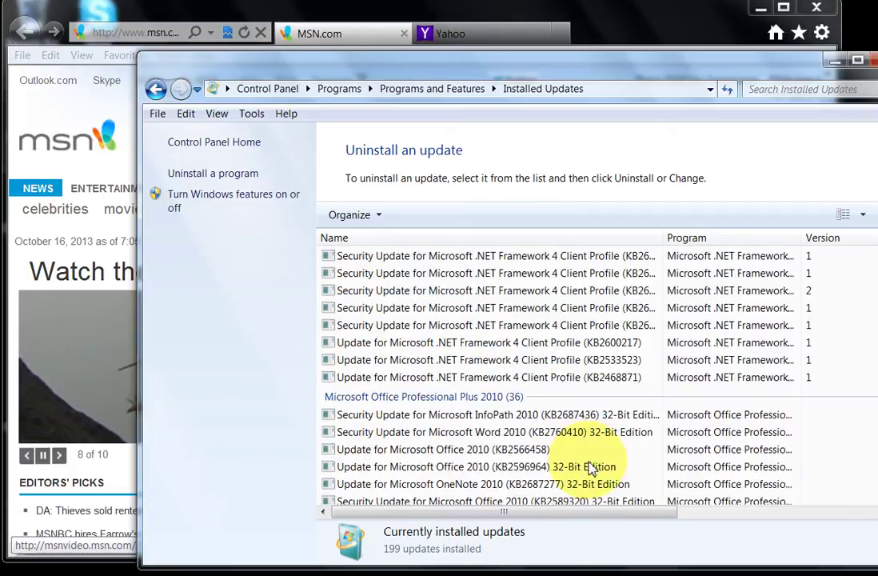
scroll(848, 361, down, 15)
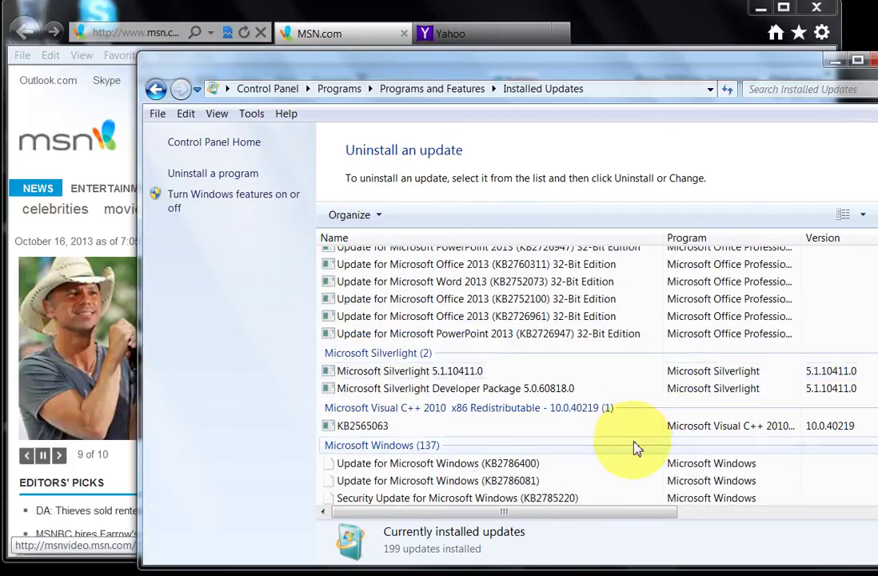
scroll(633, 451, down, 6)
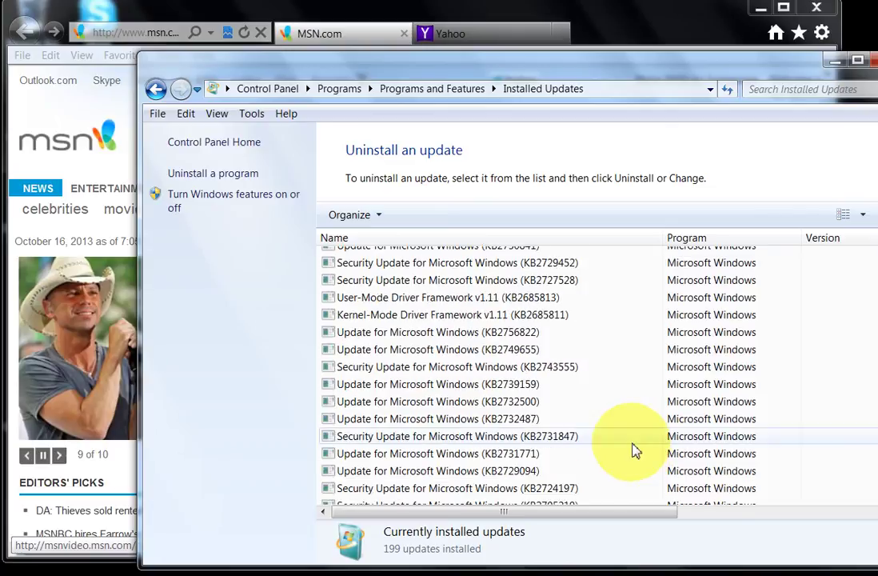
scroll(631, 453, down, 15)
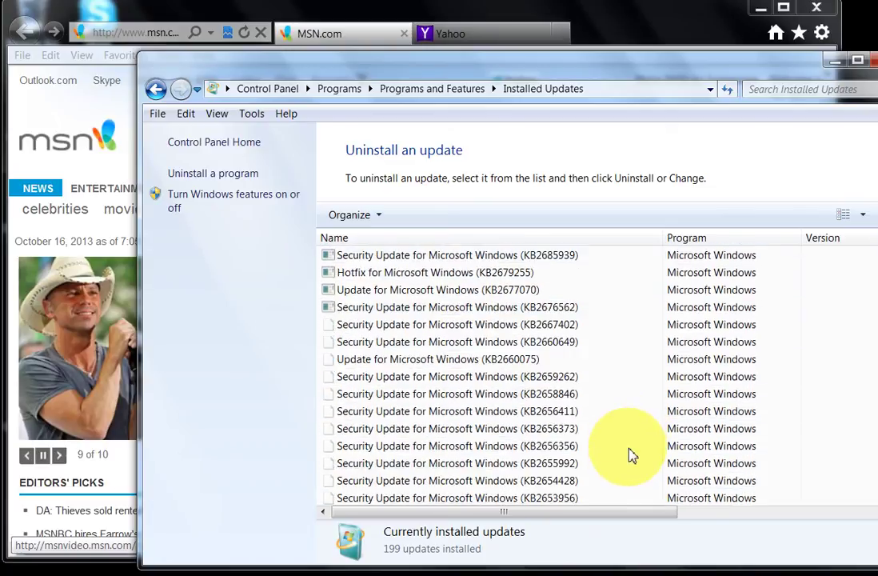
scroll(629, 455, down, 5)
scroll(444, 416, up, 1)
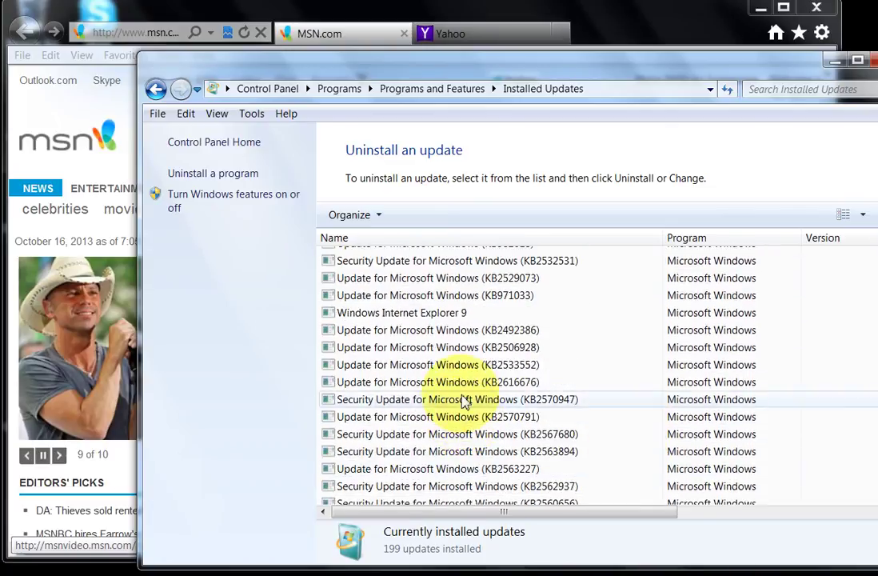
click(432, 319)
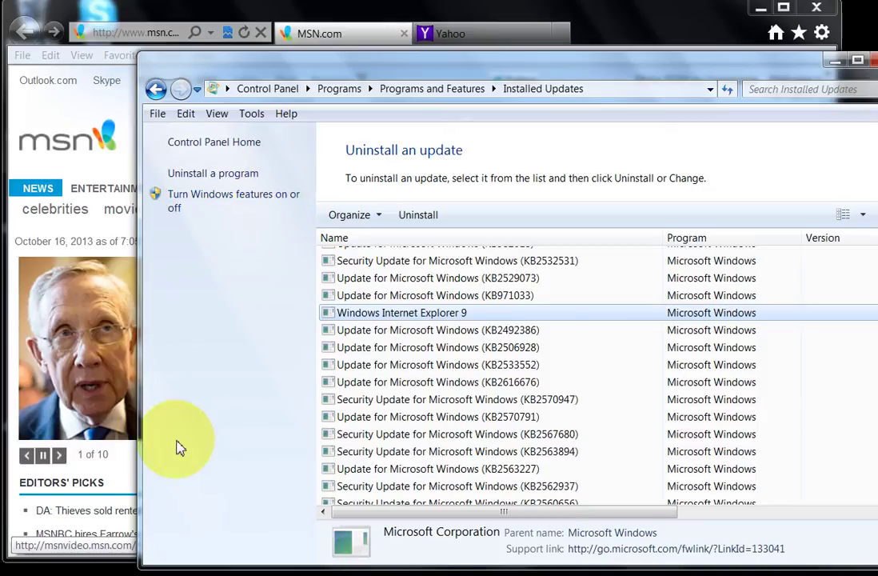
click(20, 571)
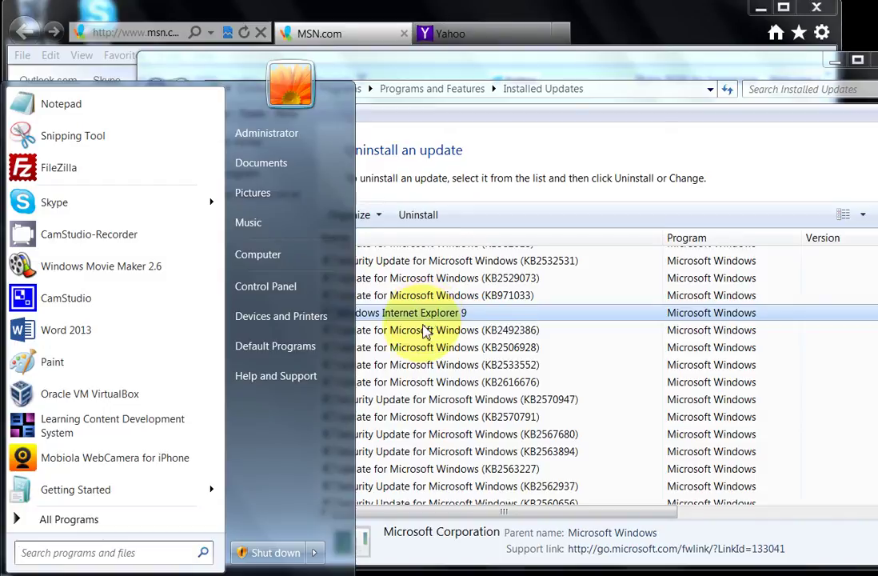
drag(686, 76, 608, 63)
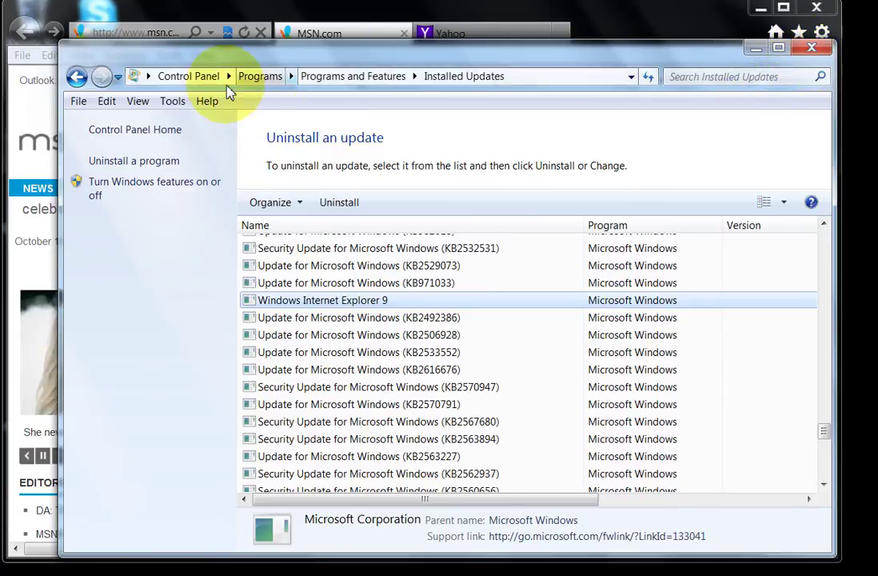
click(177, 101)
click(192, 176)
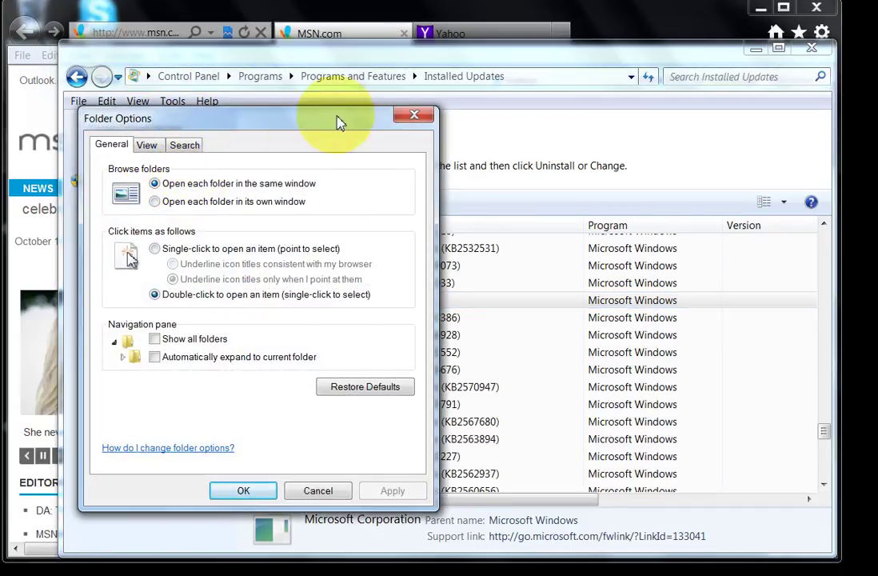
click(412, 115)
click(172, 101)
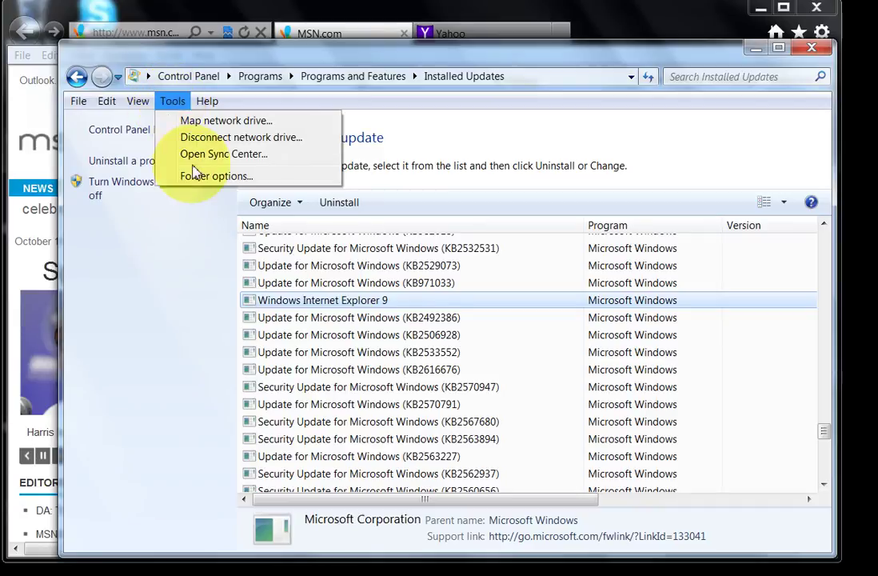
click(200, 176)
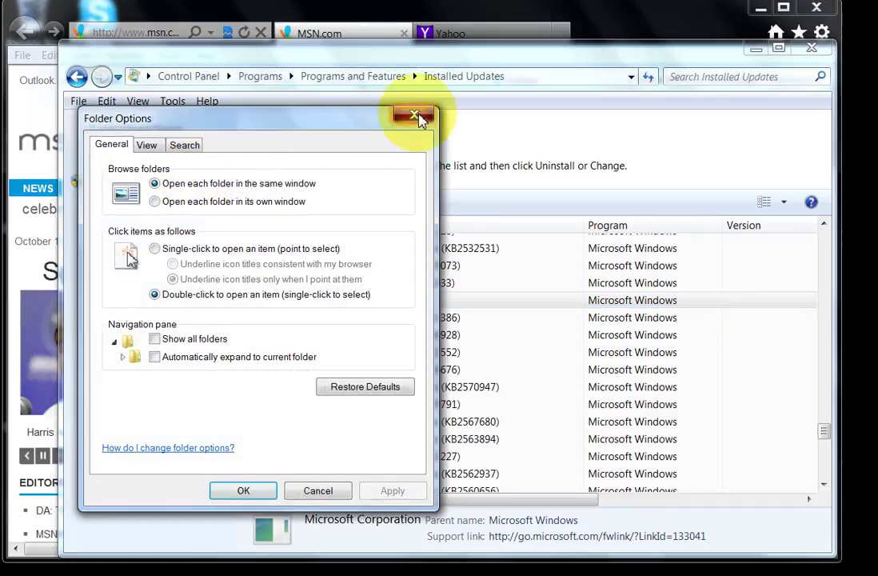
click(415, 115)
- Close the installed updates window and view the Connections settings in Internet Options before dismissing the dialog
click(827, 51)
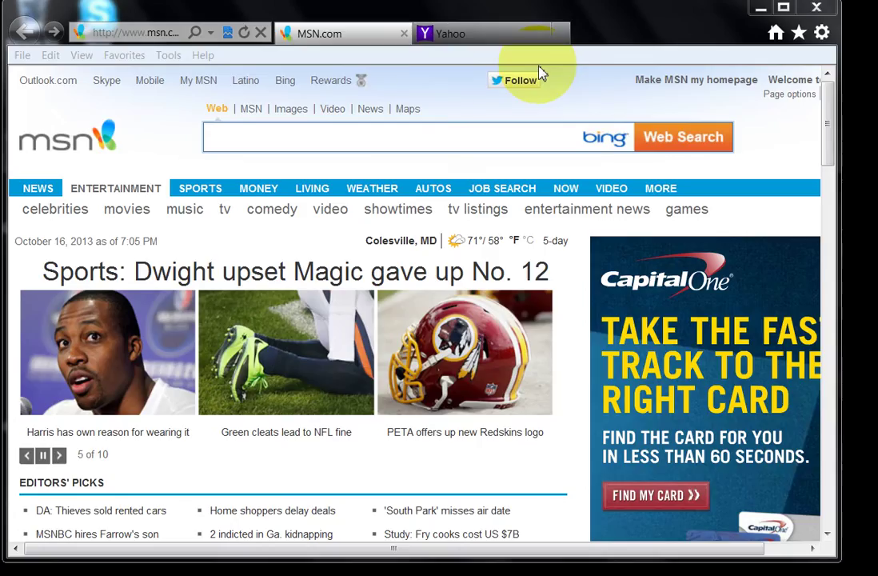
click(169, 56)
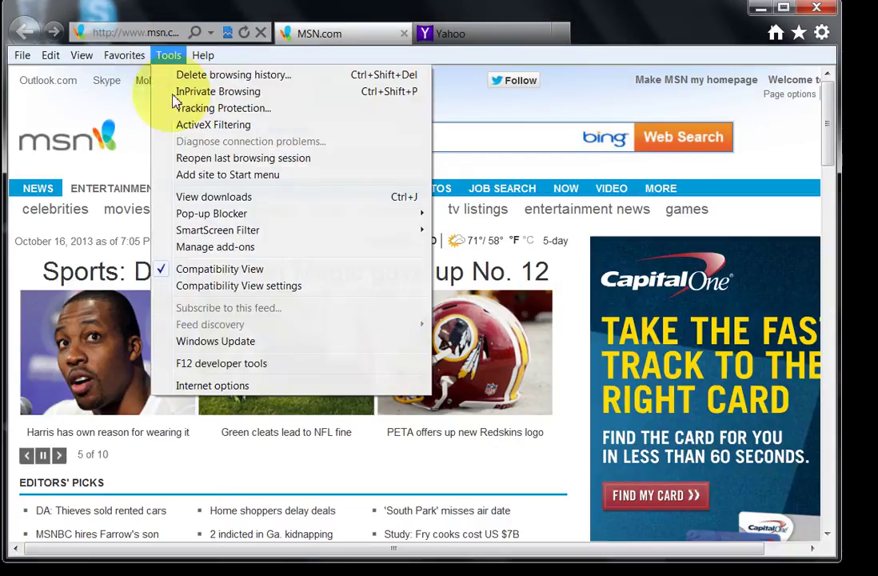
click(209, 387)
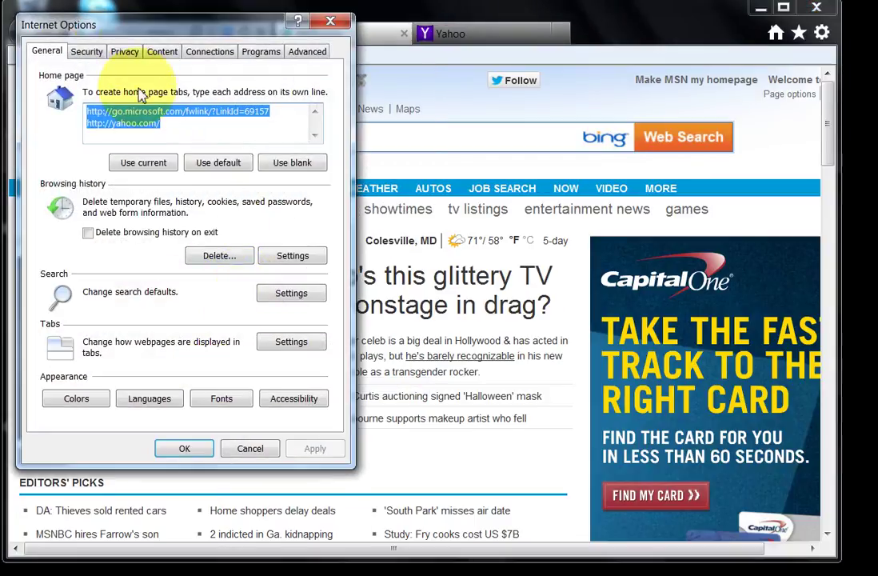
click(208, 53)
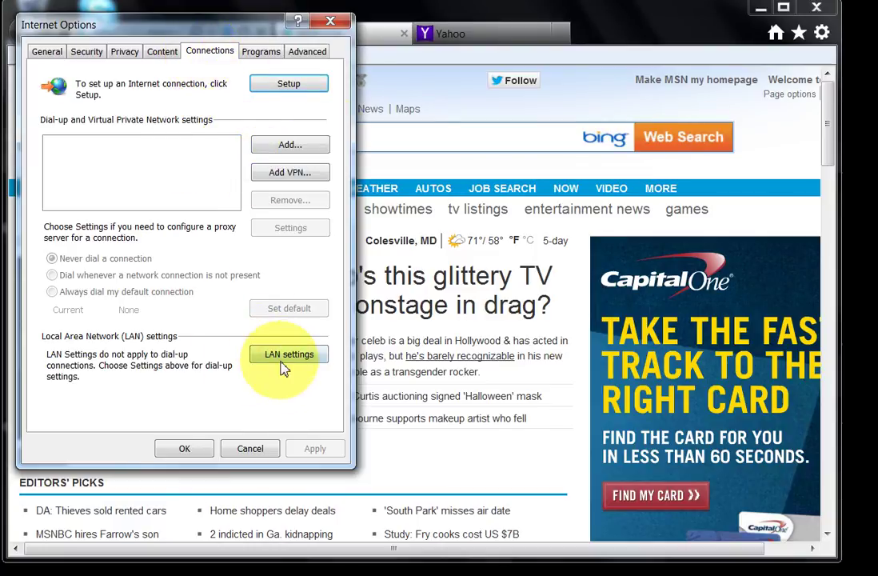
click(330, 22)
- Reopen the Connections settings in Internet Options, check the automatic detection and proxy options under LAN settings, and close both dialogs
click(168, 55)
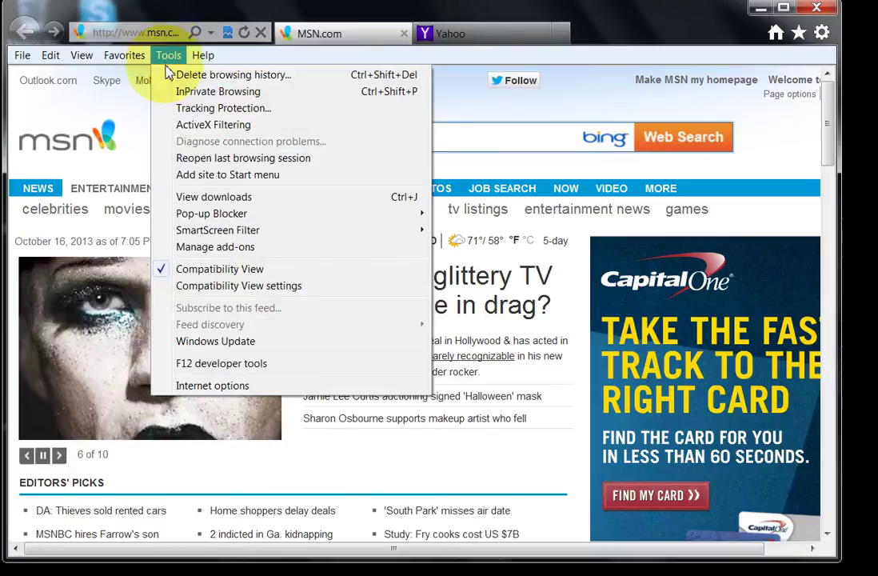
click(187, 384)
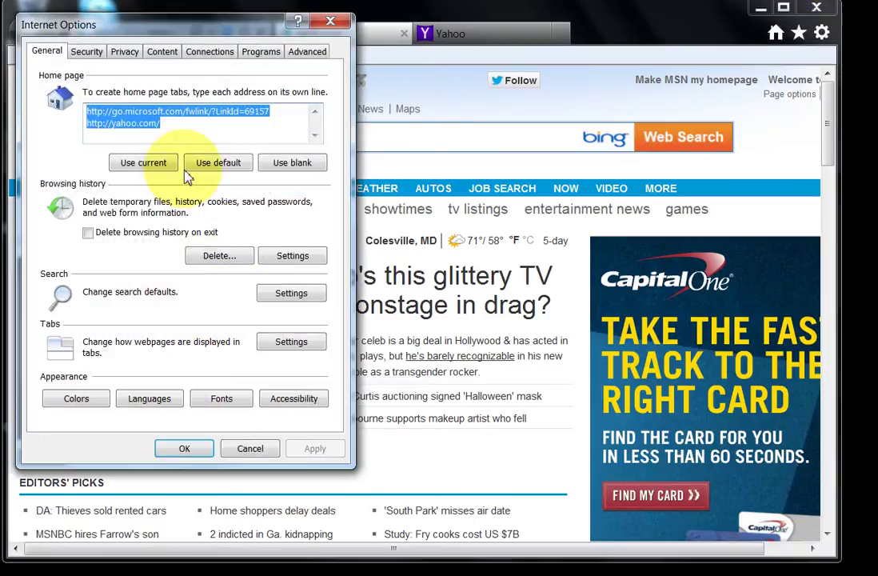
click(210, 51)
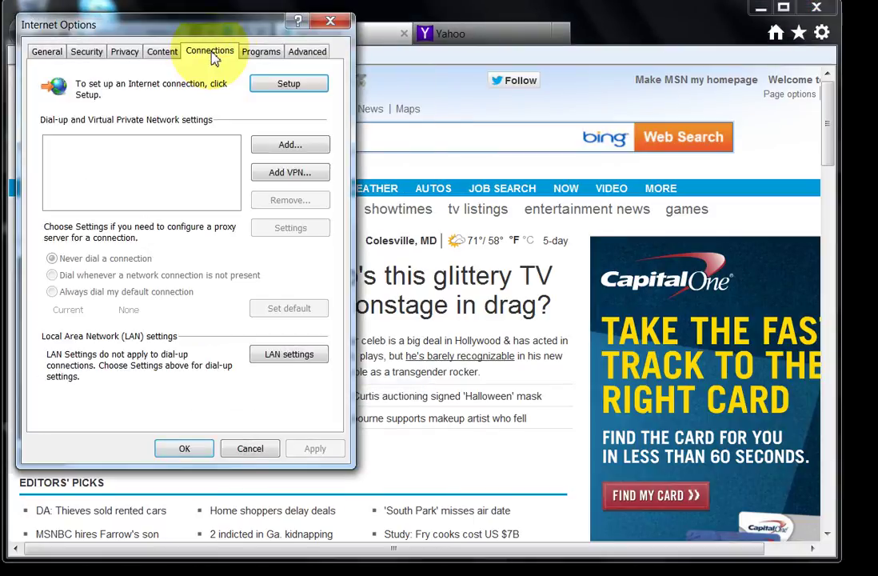
click(288, 357)
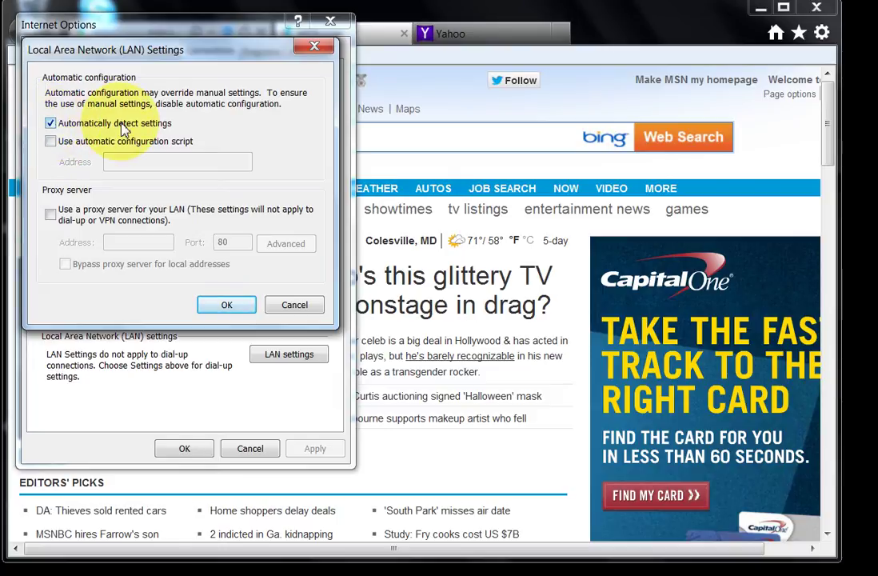
click(320, 52)
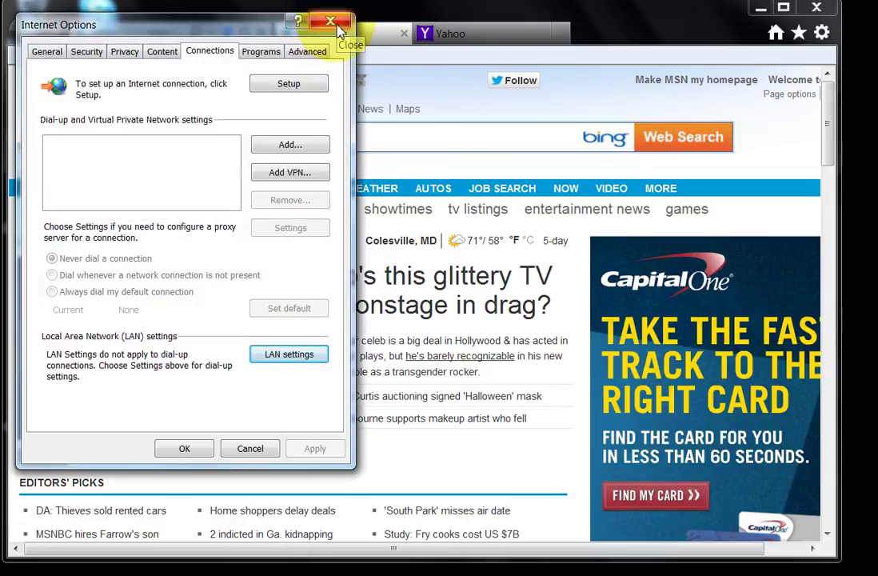
click(337, 29)
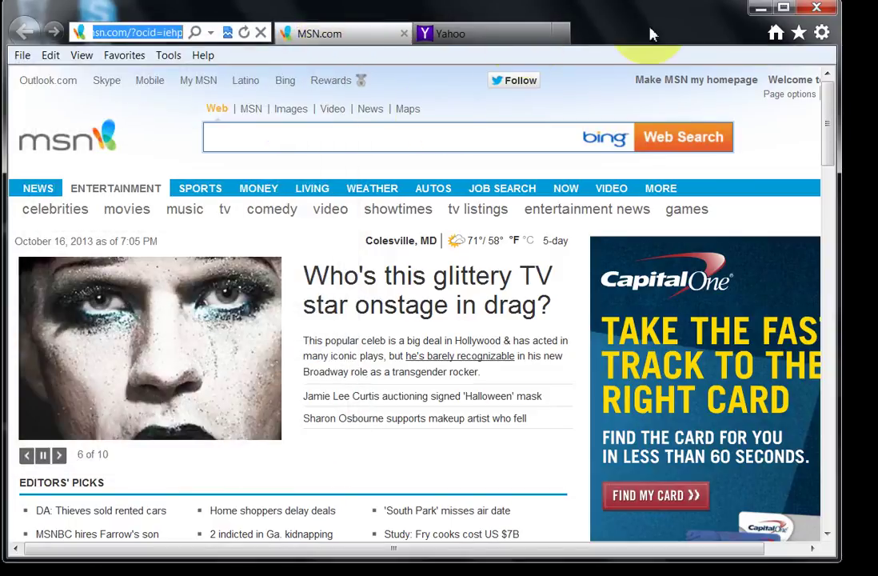
- Close Internet Explorer together with all its open tabs
click(823, 15)
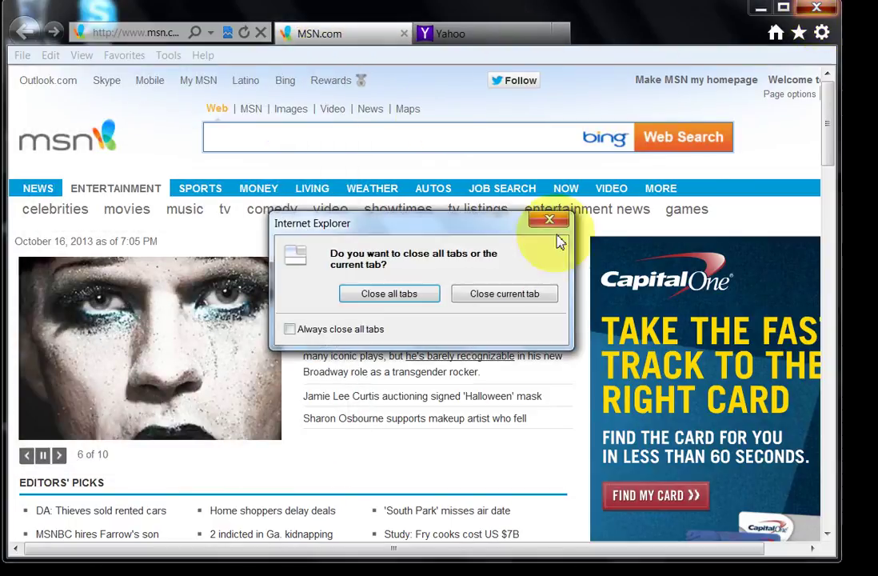
click(390, 294)
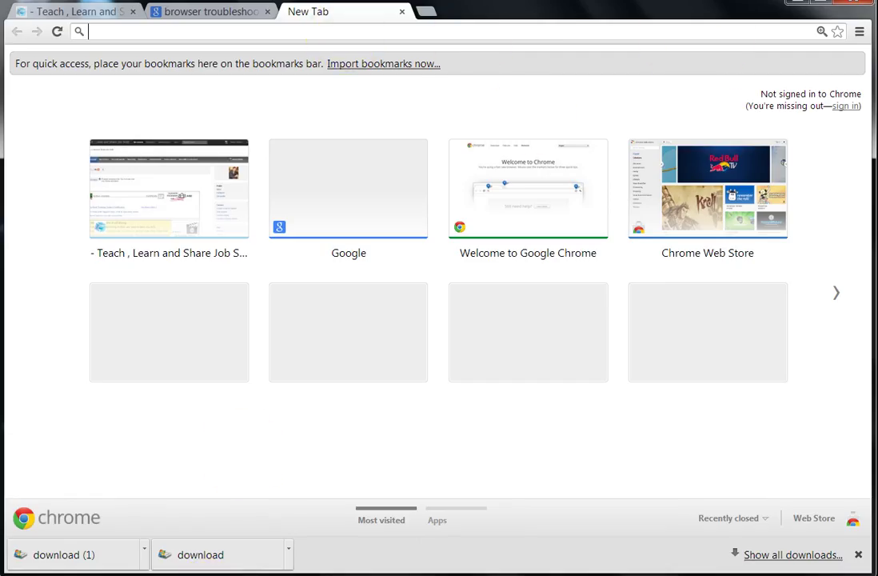
- Switch to Google Chrome, examine the Clear browsing data options and available time ranges, and cancel without clearing anything
click(859, 32)
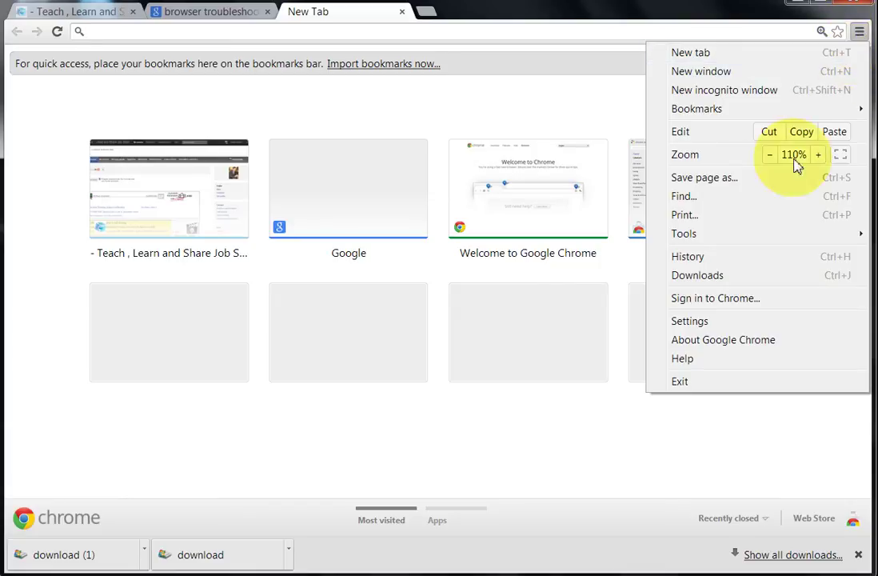
mouse_move(769, 235)
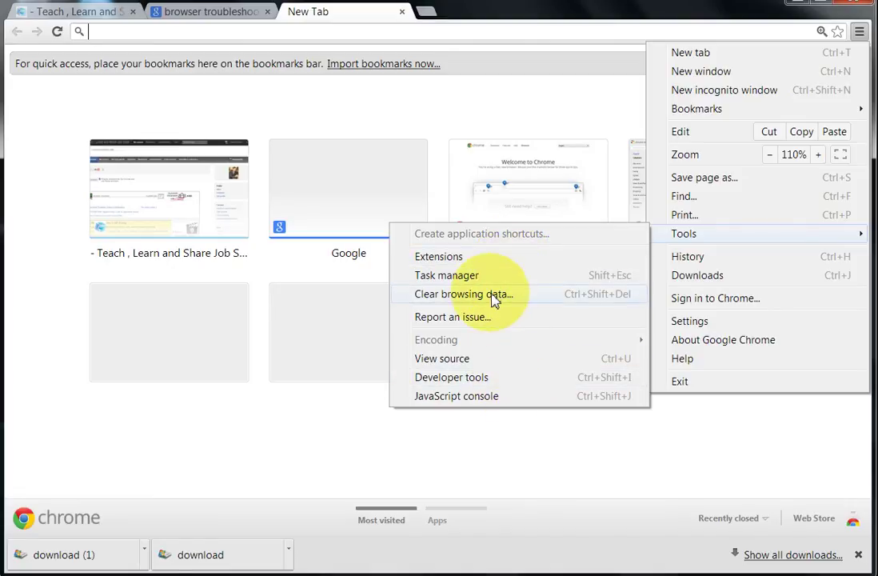
click(449, 300)
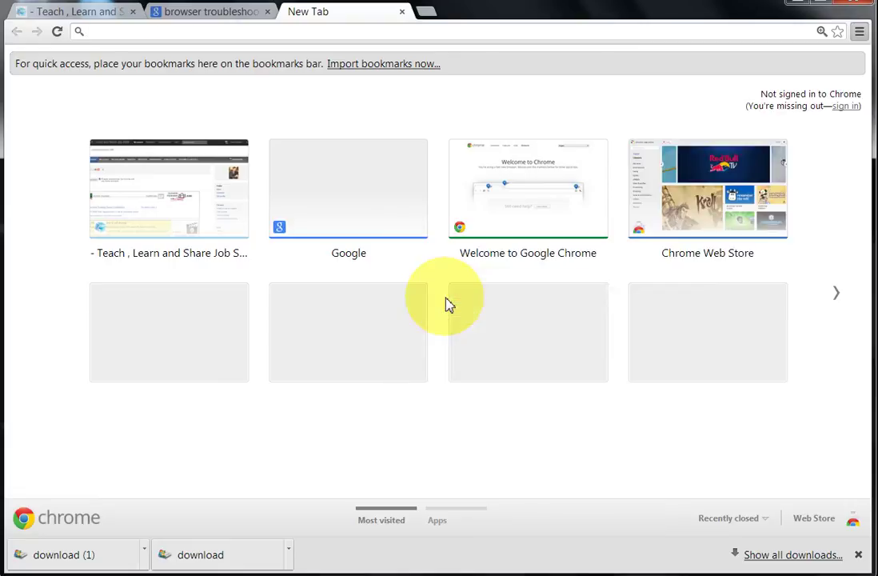
click(432, 200)
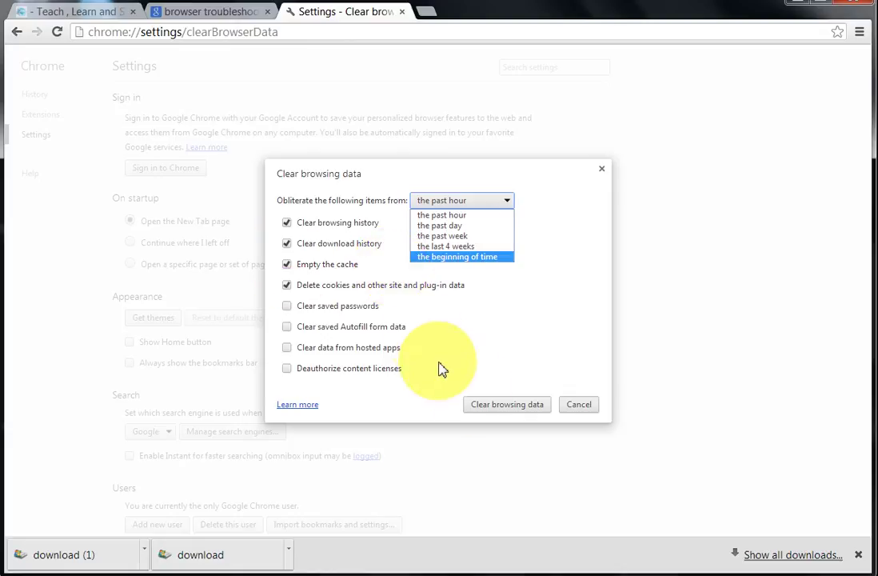
click(575, 406)
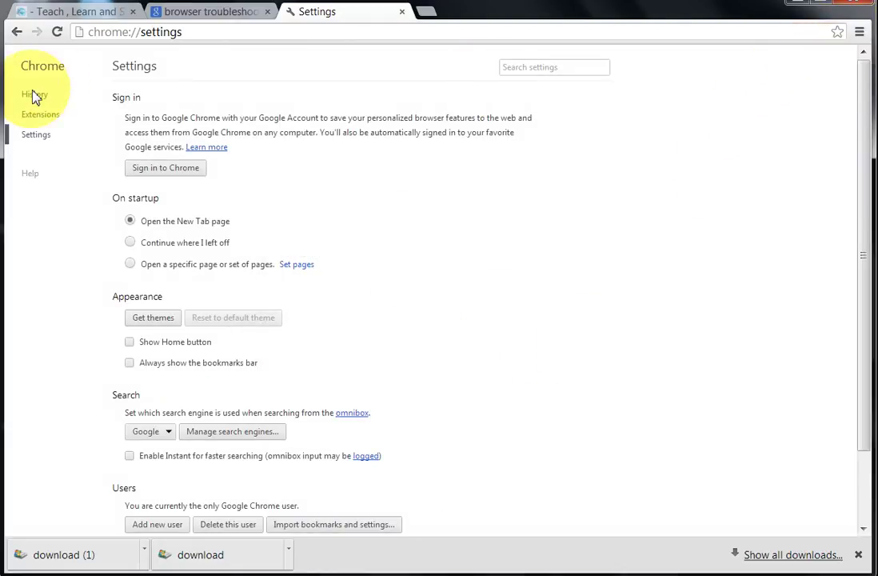
- Check Chrome's Extensions page for installed extensions and return to the Settings page
click(40, 116)
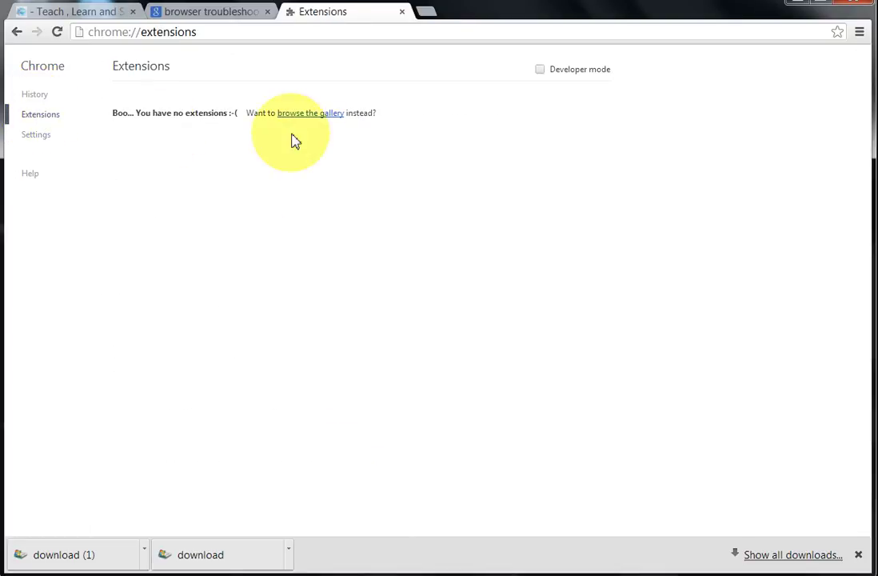
click(46, 135)
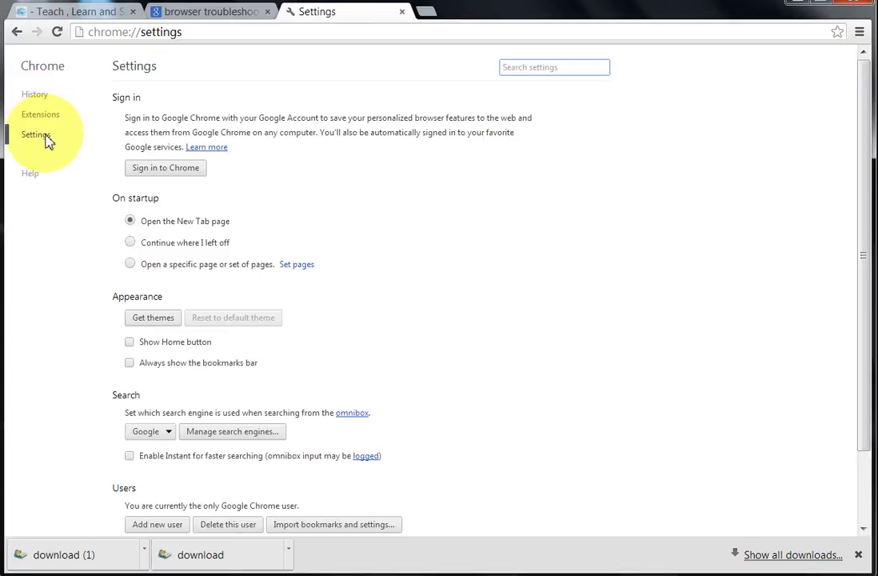
click(50, 121)
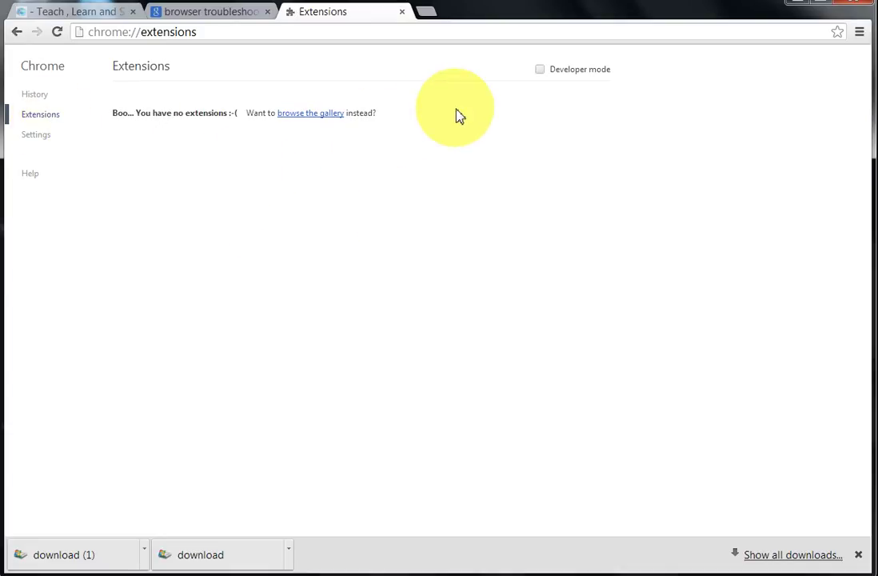
click(43, 142)
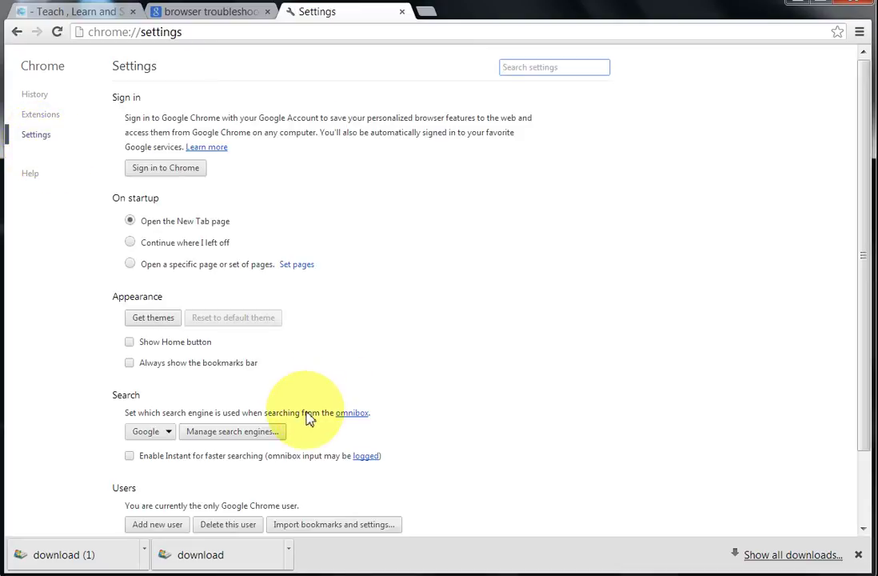
- Expand Chrome's advanced settings, examine the privacy, password, proxy, download and certificate sections, and collapse them again
click(857, 32)
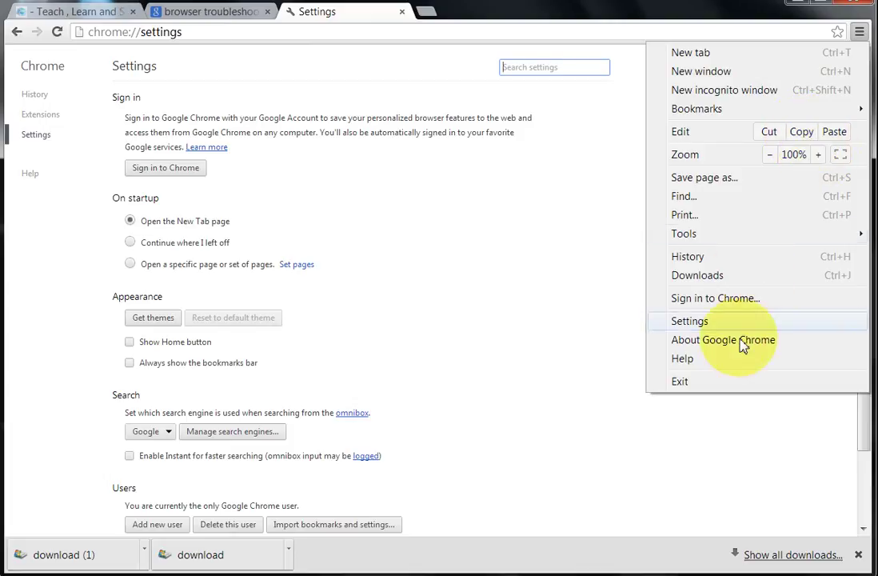
mouse_move(739, 232)
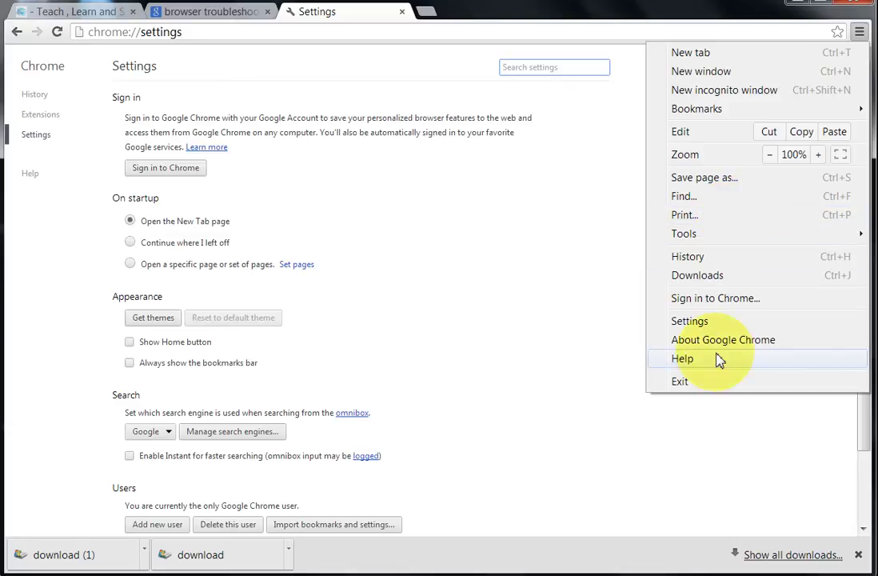
click(724, 322)
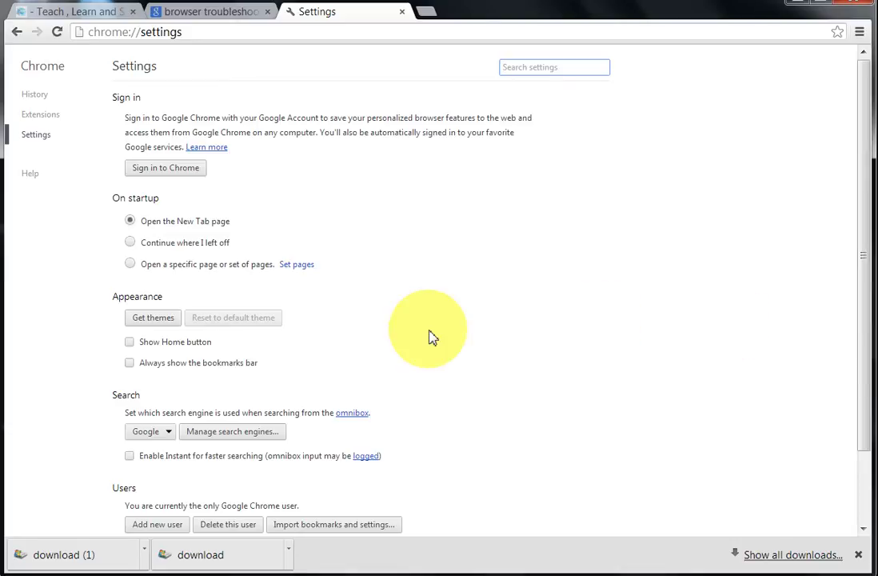
scroll(410, 405, down, 2)
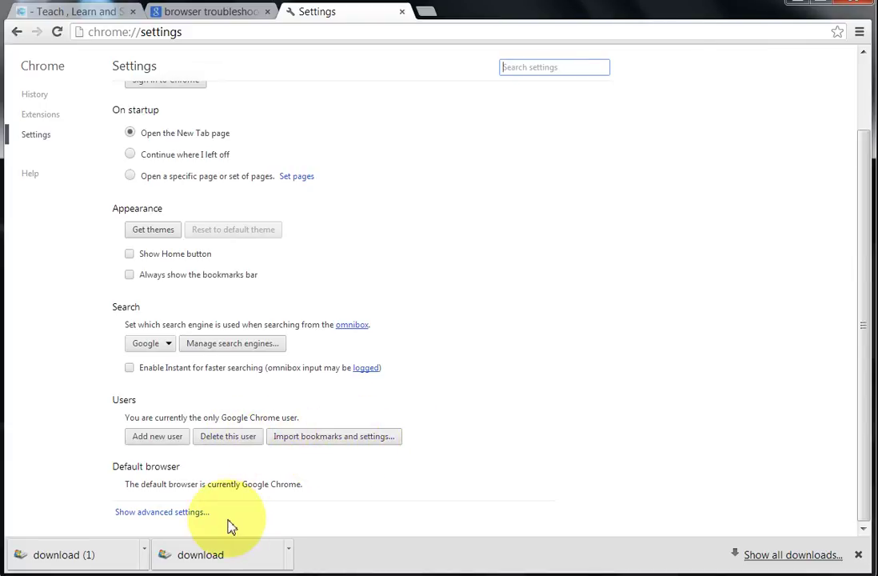
click(201, 513)
scroll(184, 520, down, 5)
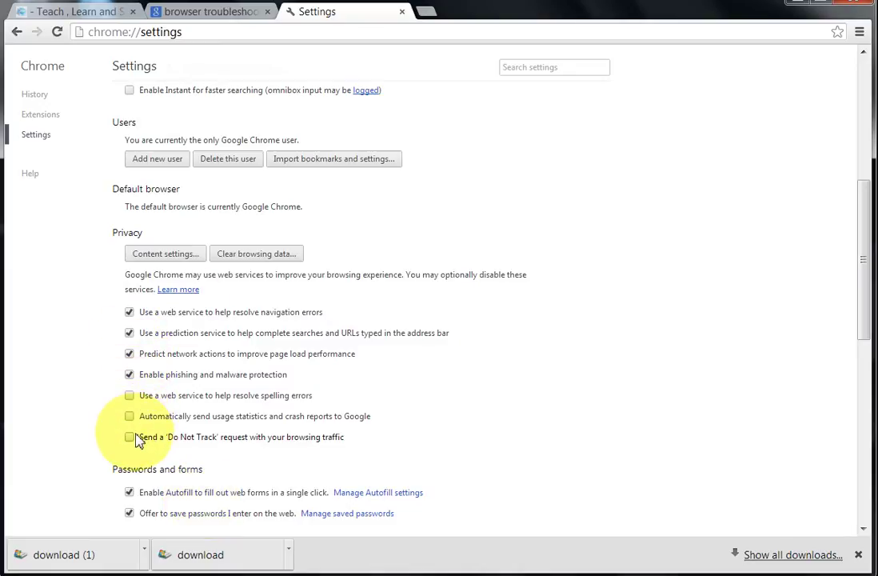
scroll(137, 437, down, 1)
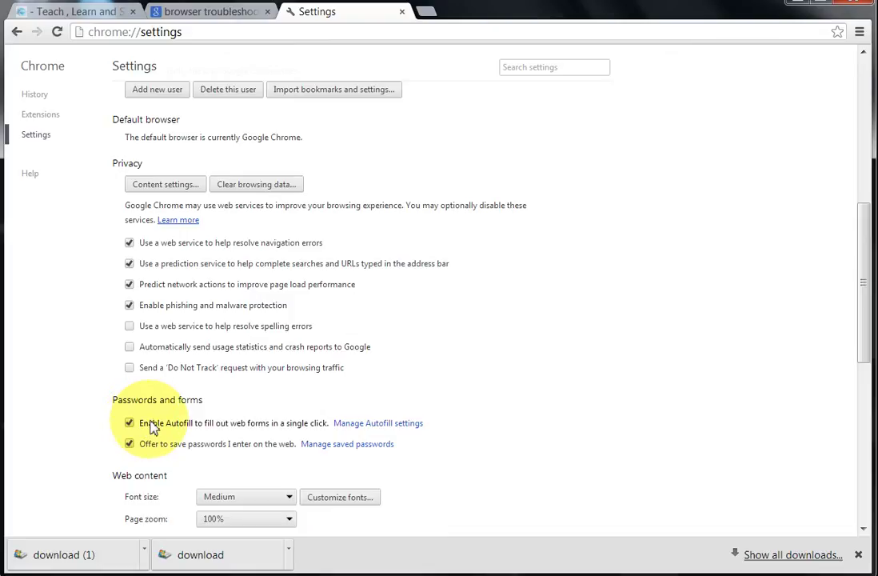
scroll(154, 424, down, 6)
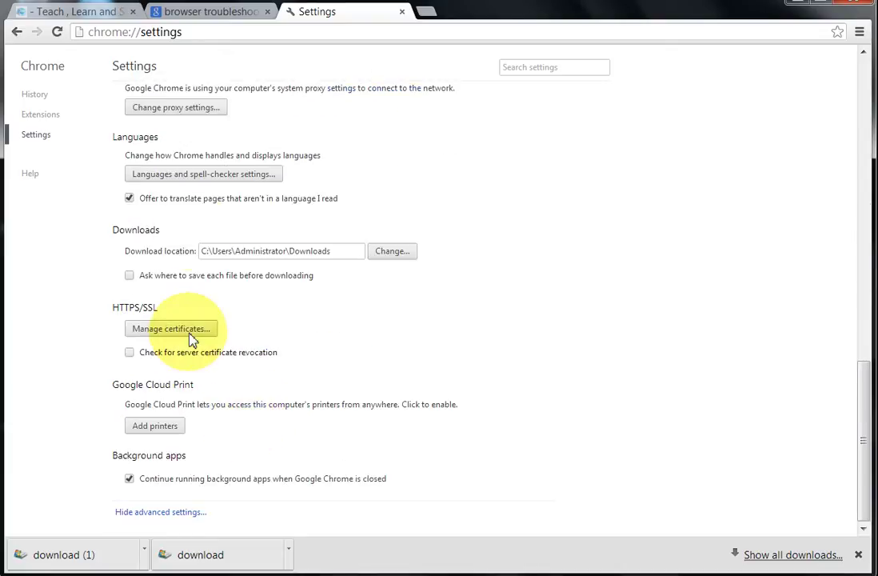
click(190, 513)
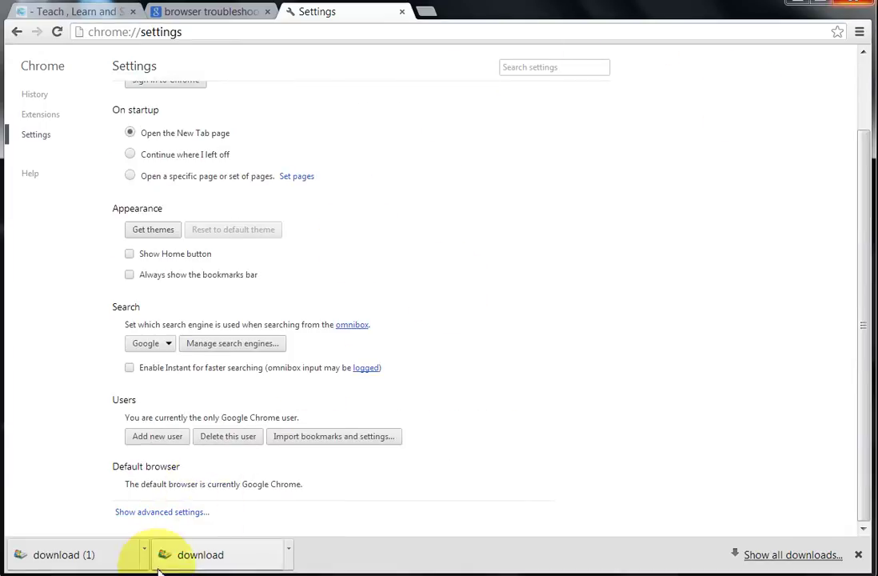
- Locate and select Google Chrome in the Control Panel's Programs and Features list, and close the window without uninstalling
click(24, 563)
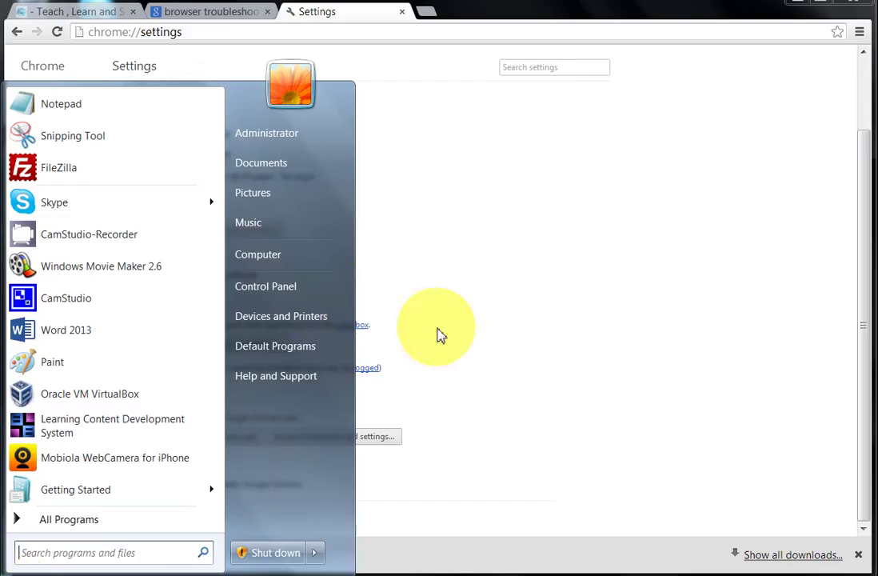
click(315, 292)
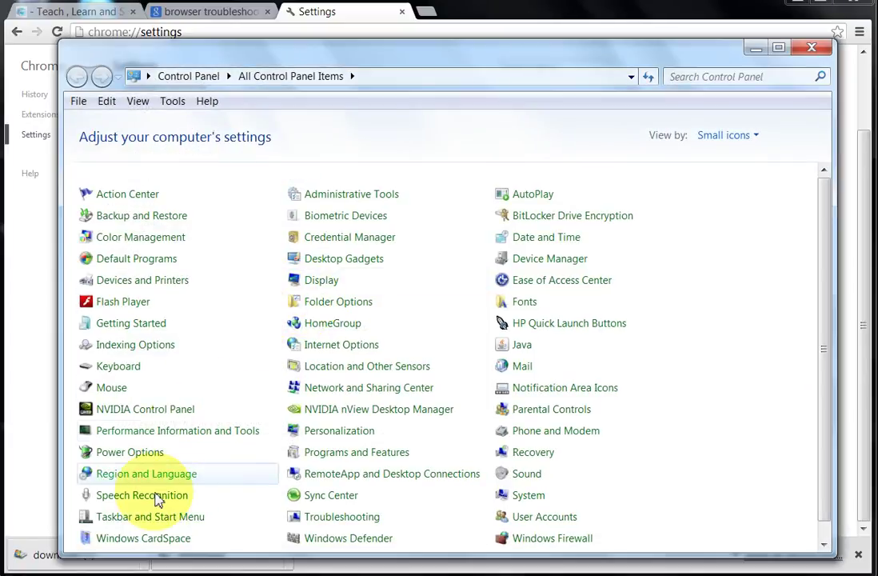
click(337, 454)
click(286, 395)
scroll(288, 402, down, 2)
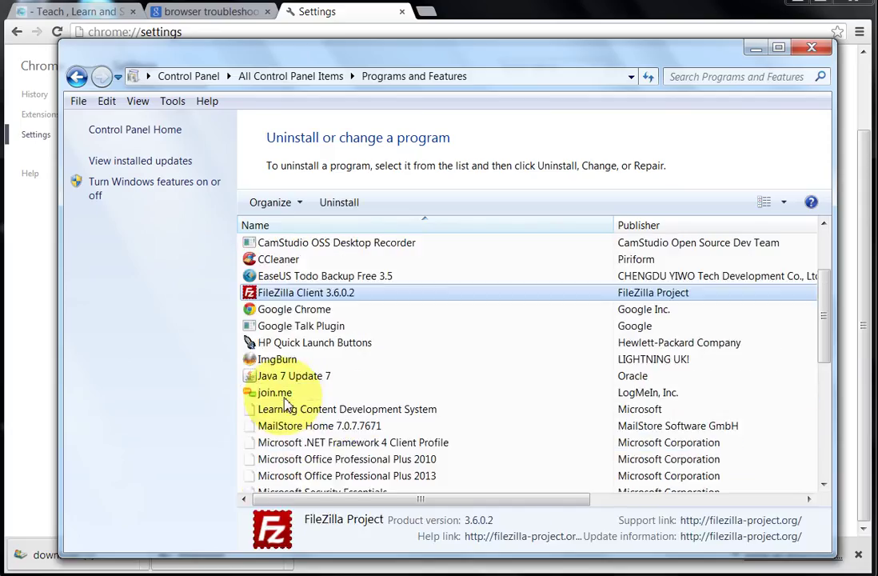
click(320, 309)
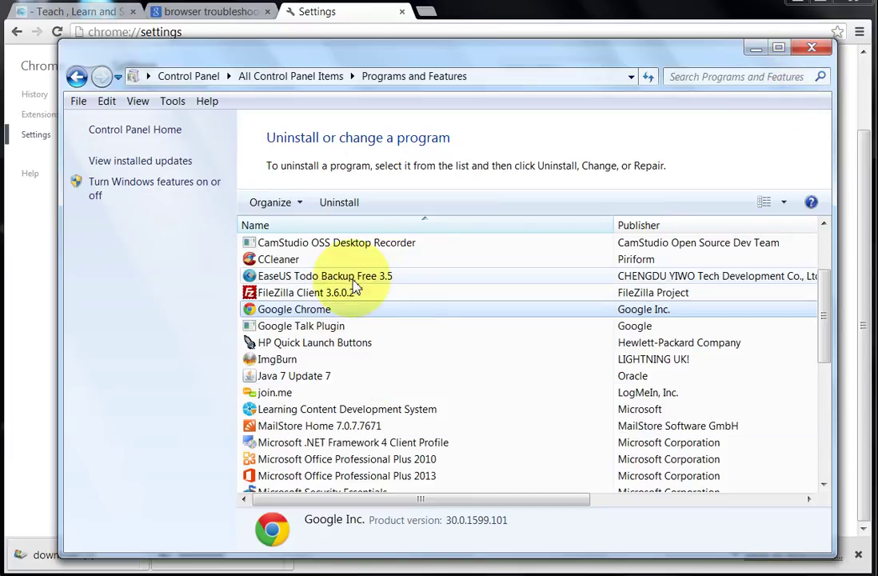
click(811, 49)
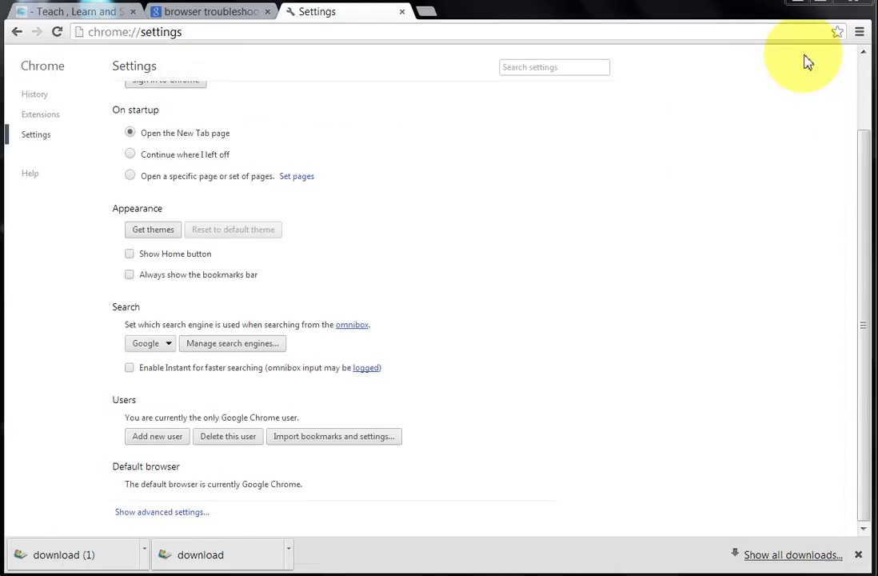
- Open the Google home page in a new browser tab
click(427, 13)
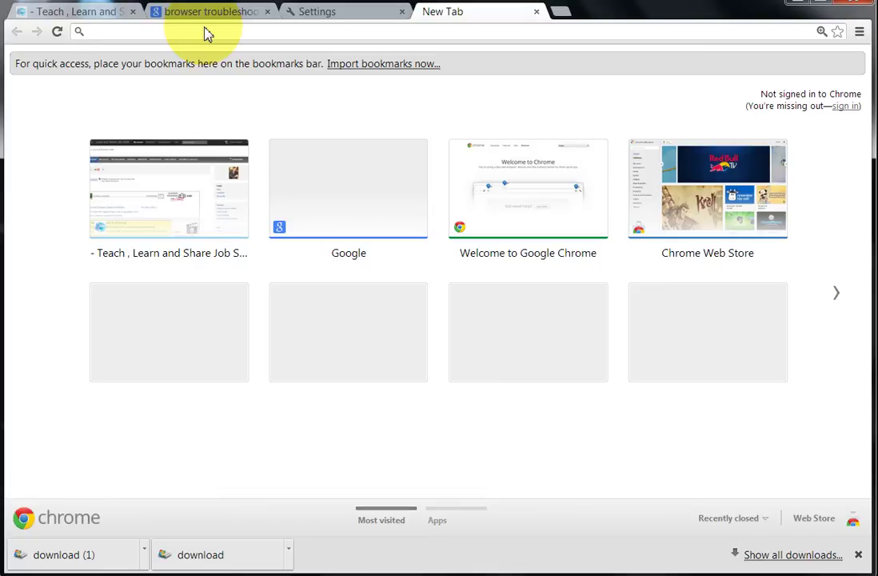
text(oogle.c)
key(BackSpace)
key(BackSpace)
key(BackSpace)
key(BackSpace)
key(BackSpace)
key(BackSpace)
text(google)
key(Return)
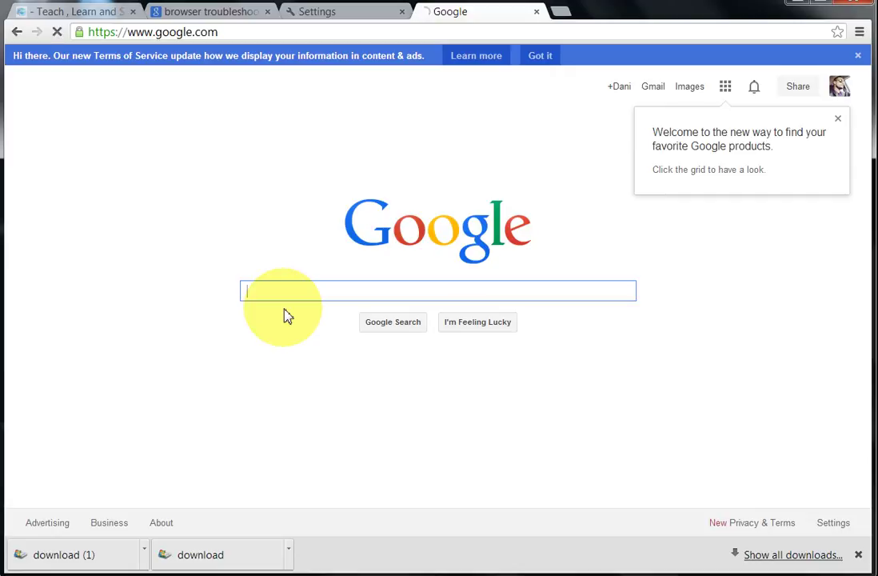
- Search Google for "chrome portable" and download Google Chrome Portable from its PortableApps.com page
text(chromep)
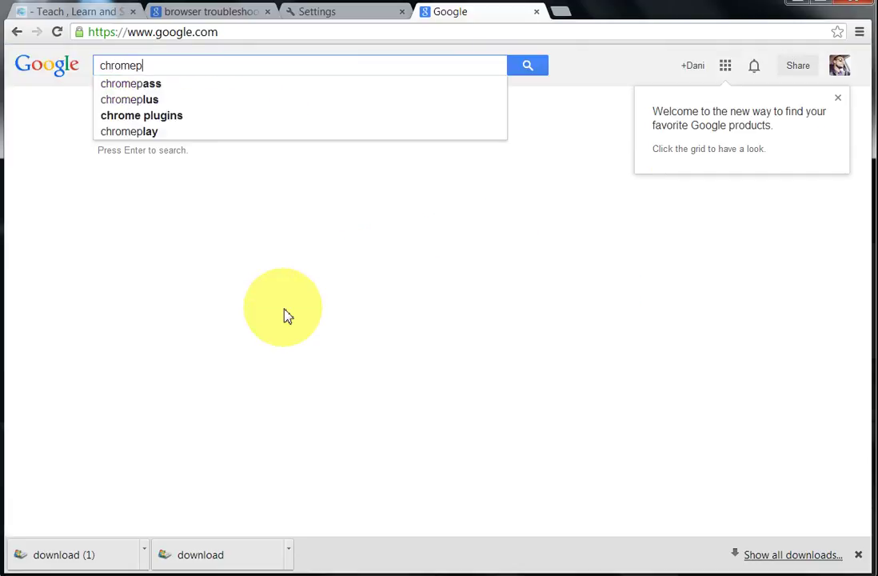
text(orta)
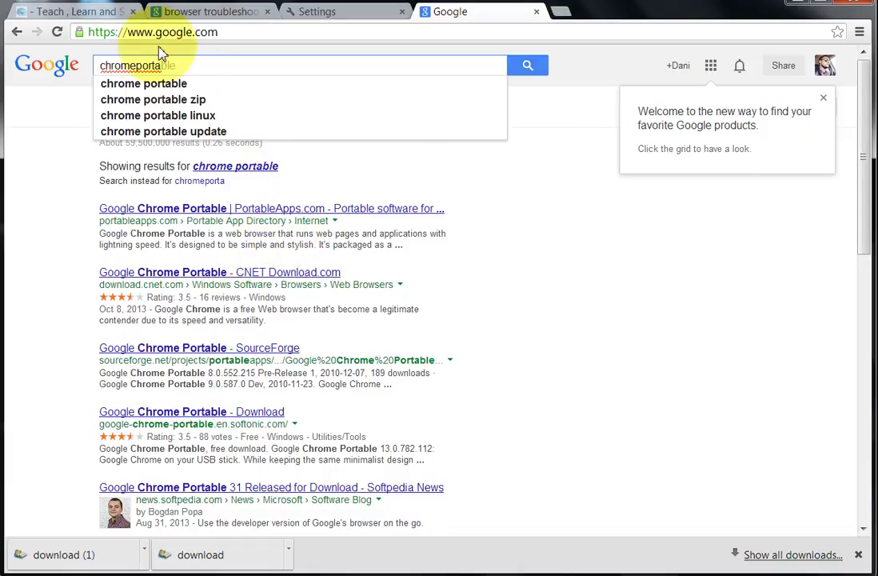
click(166, 89)
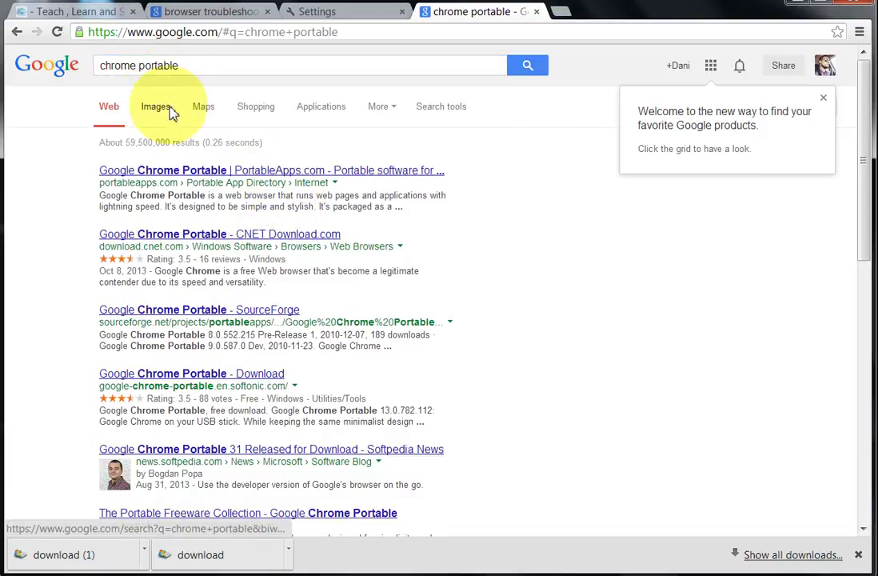
click(185, 171)
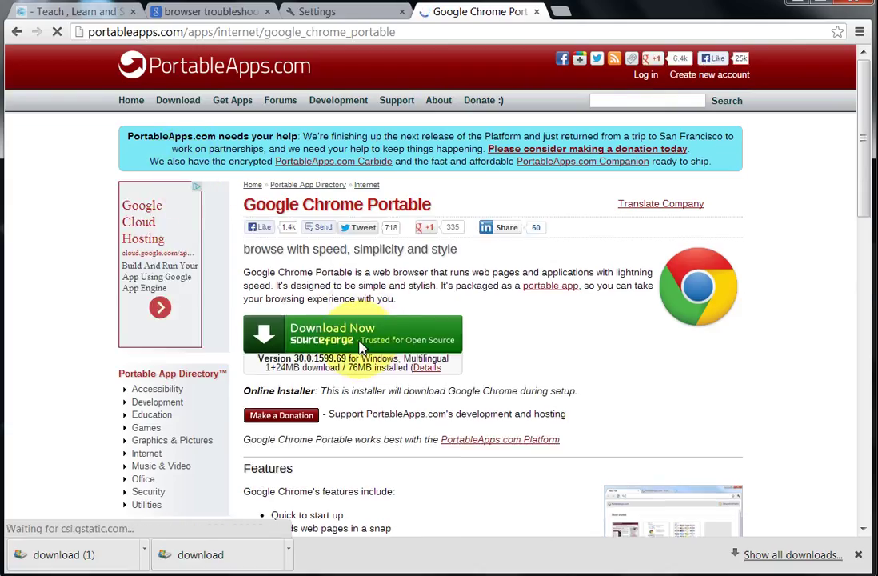
click(363, 339)
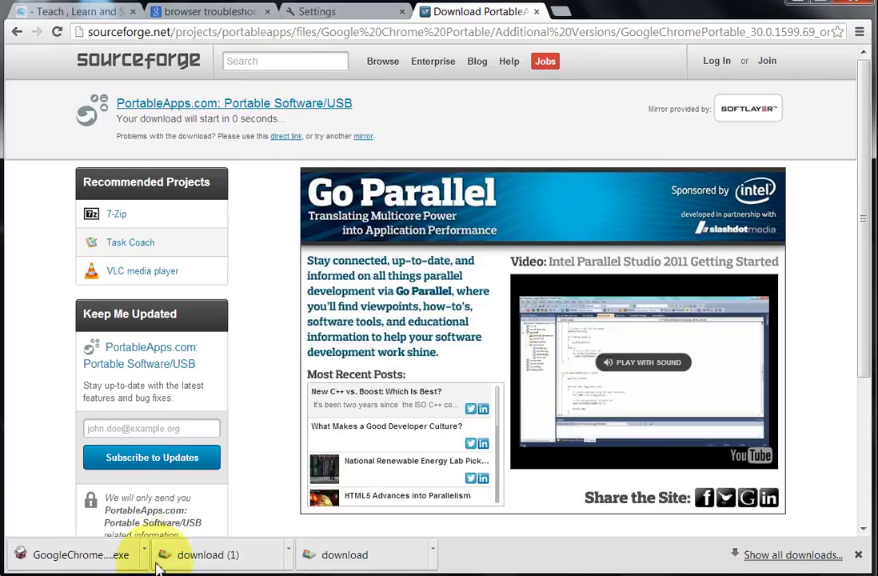
- Run the downloaded Google Chrome Portable installer in English, accept the licence, and install it to the Downloads\GoogleChromePortable folder
click(131, 563)
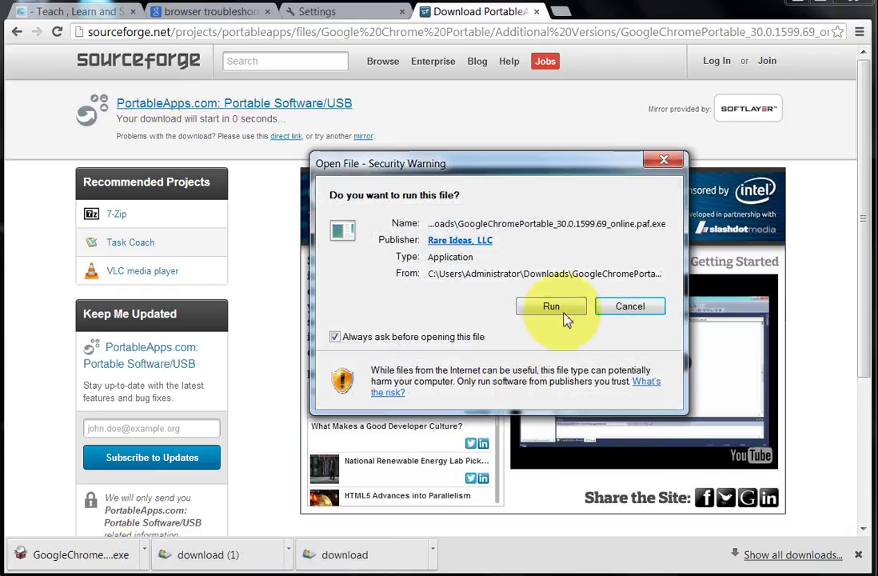
click(572, 308)
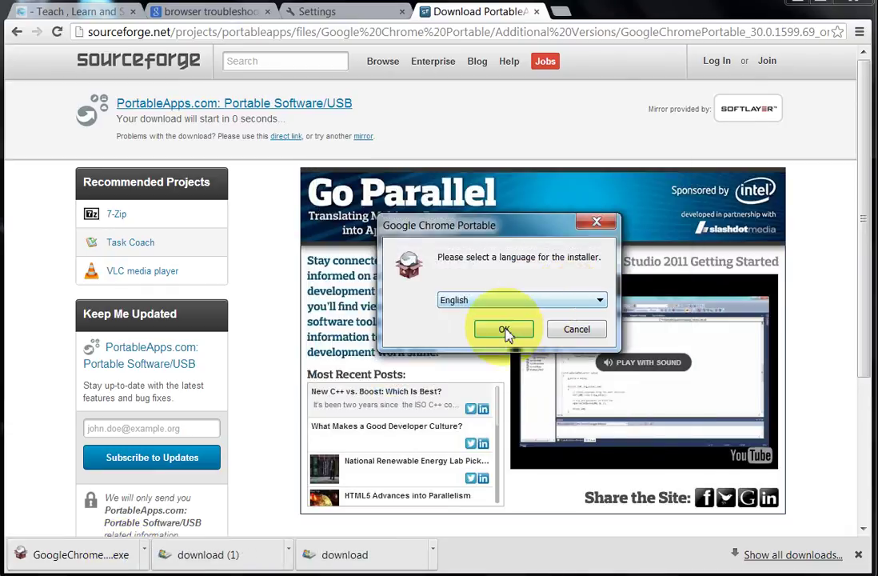
click(505, 333)
click(586, 480)
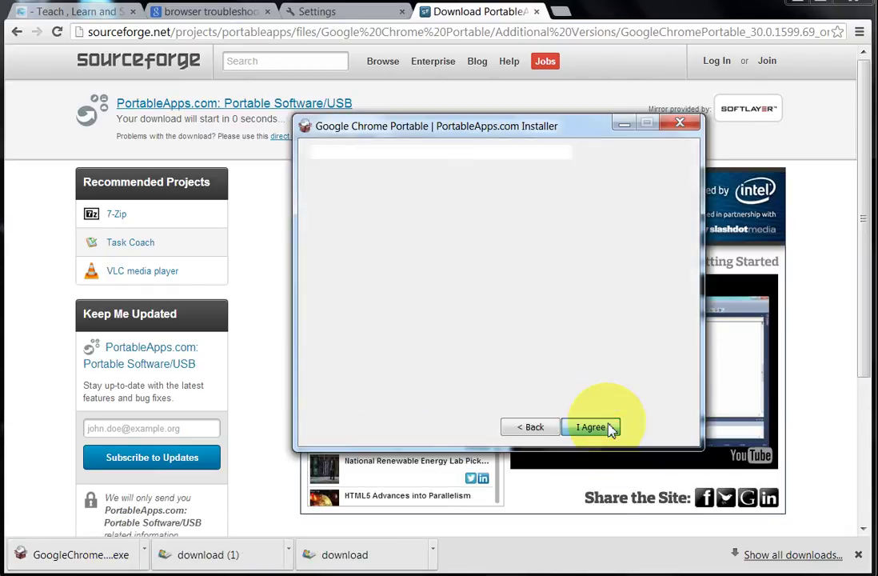
click(591, 427)
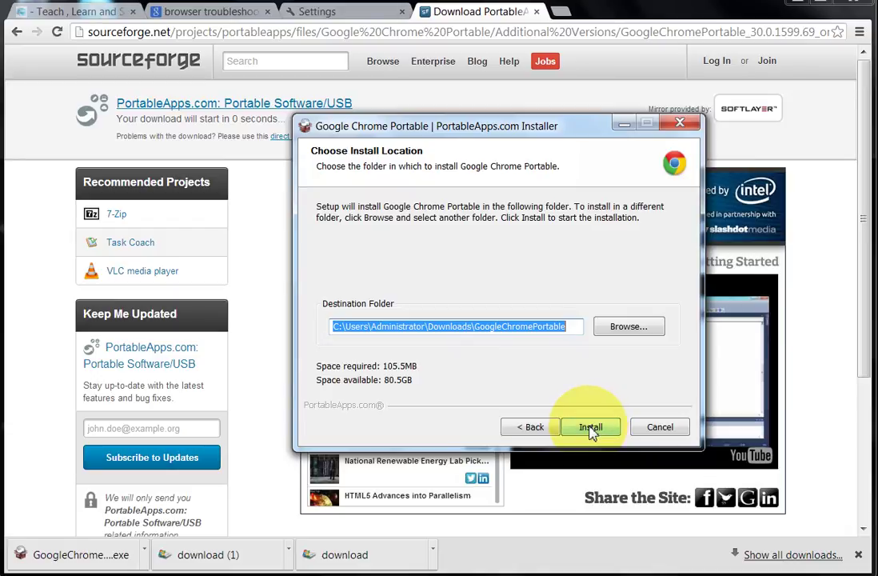
click(592, 429)
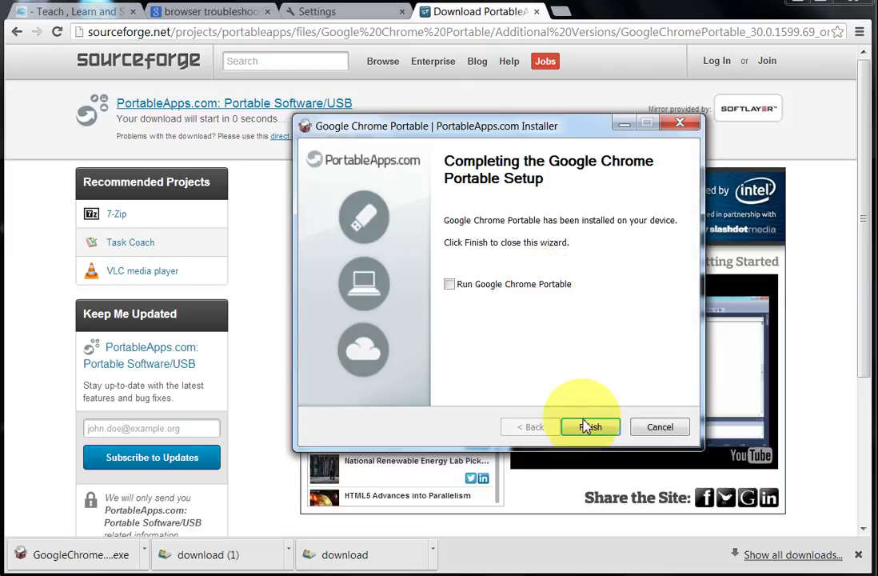
click(605, 435)
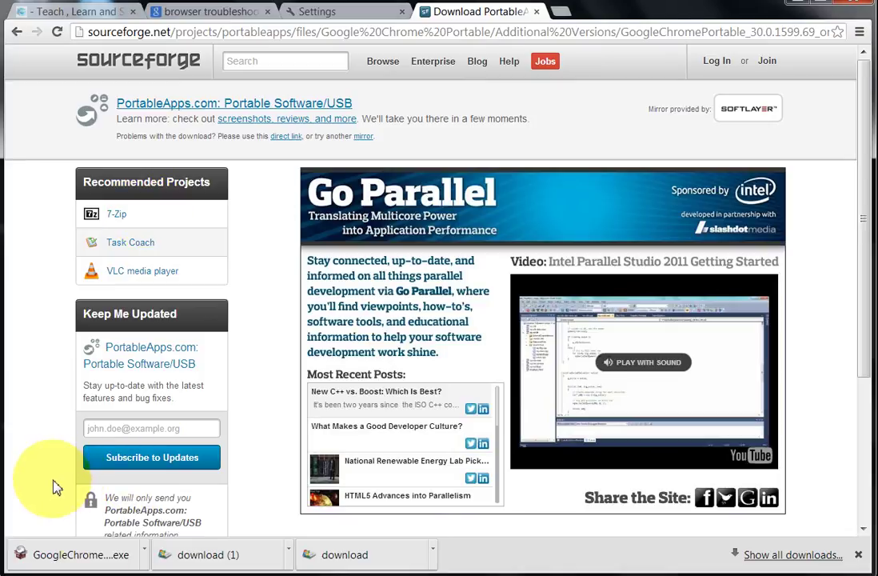
- Minimize the browser and open the GoogleChromePortable folder inside Downloads in Windows Explorer
click(800, 4)
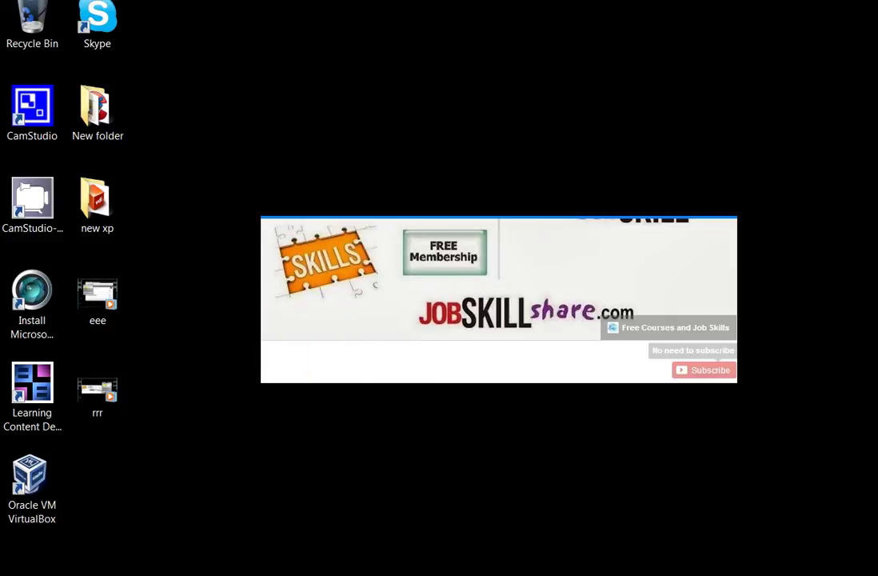
key(super)
click(320, 175)
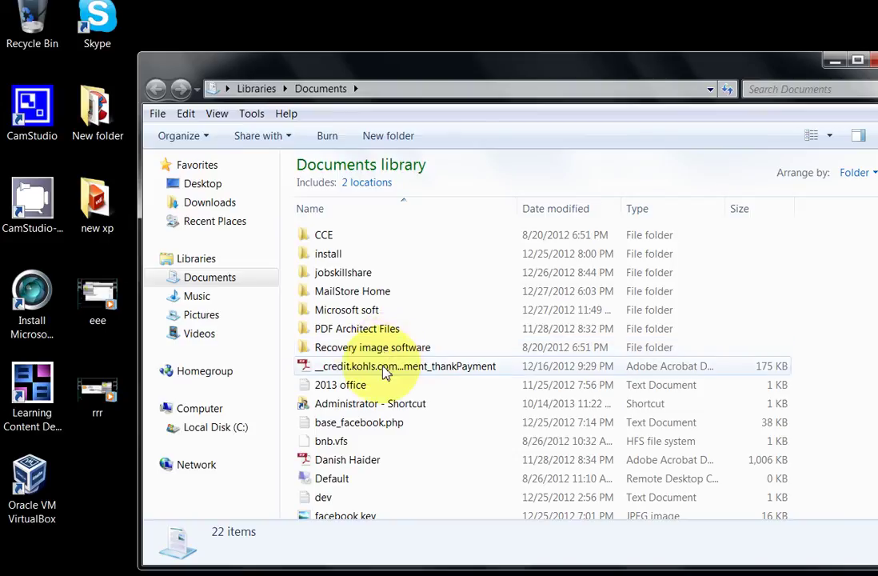
click(224, 204)
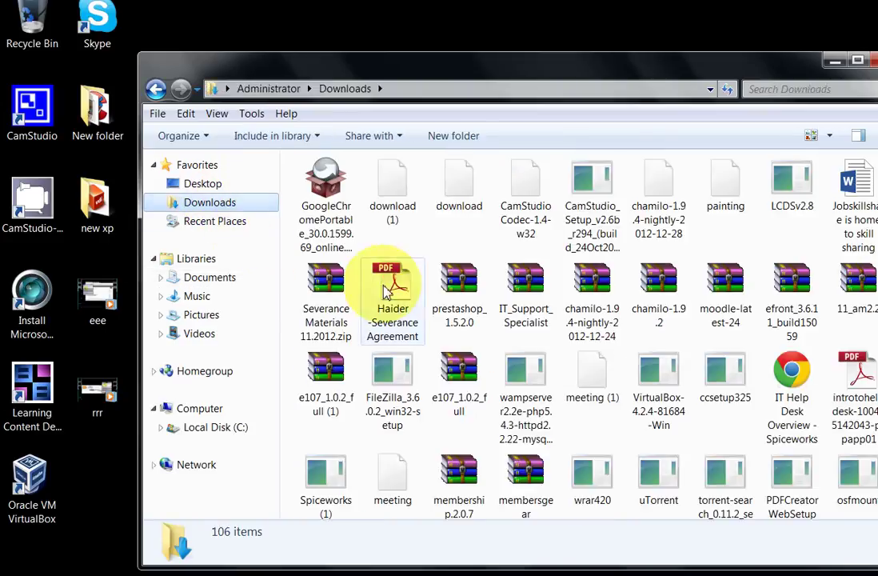
click(520, 311)
scroll(524, 336, down, 10)
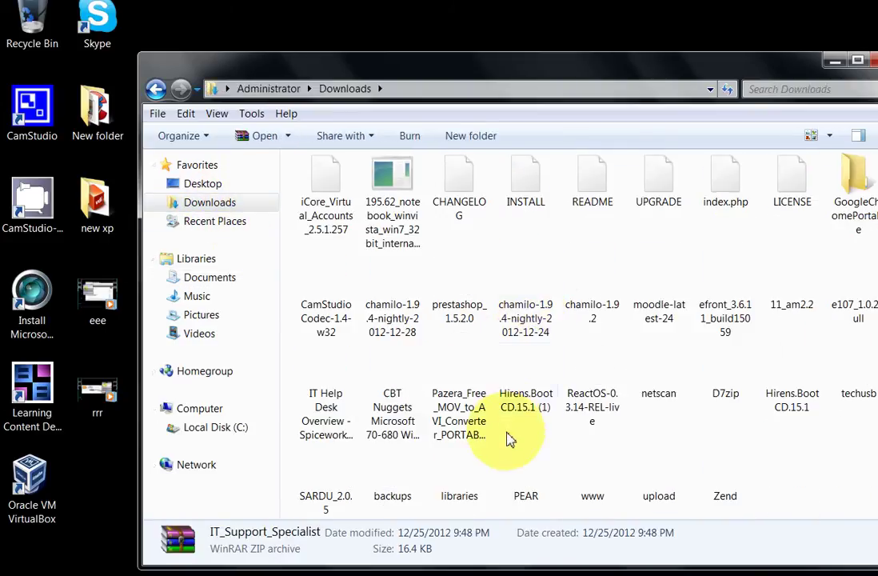
click(853, 200)
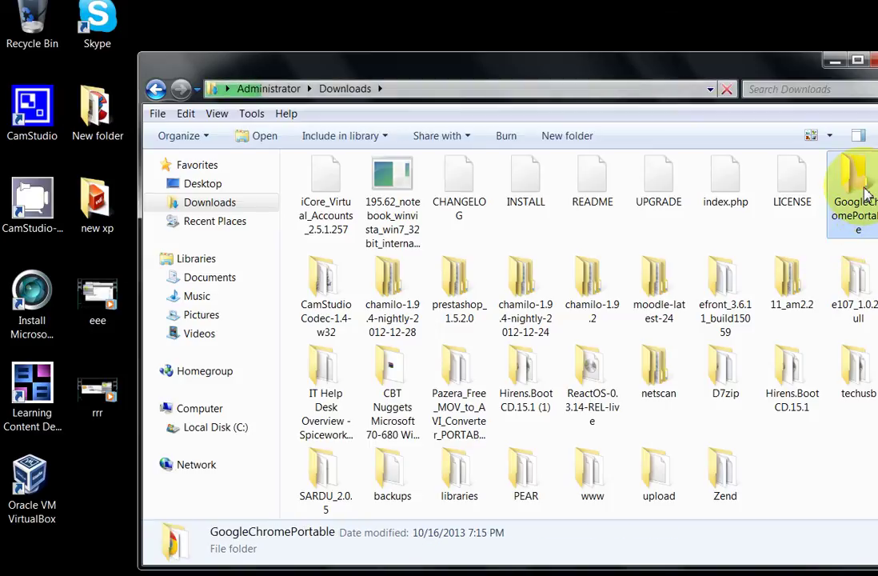
double_click(868, 197)
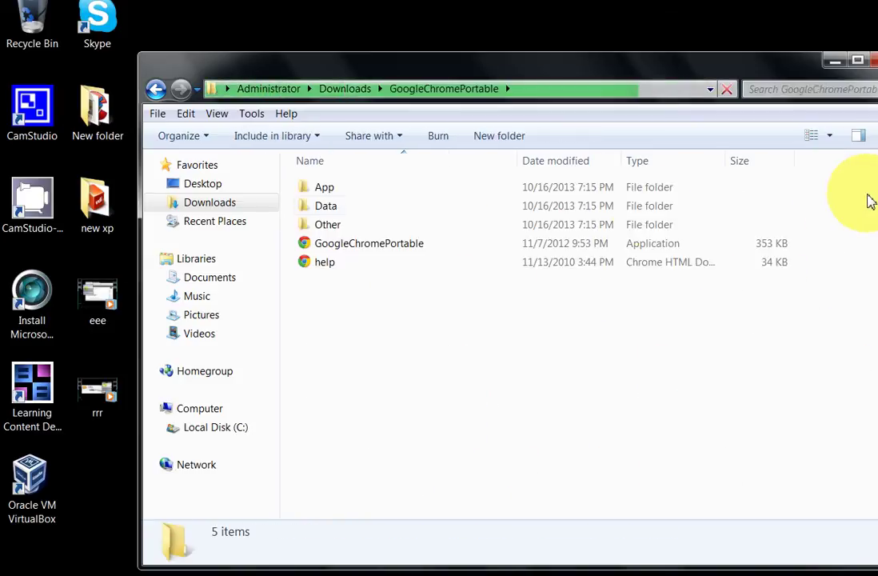
click(372, 246)
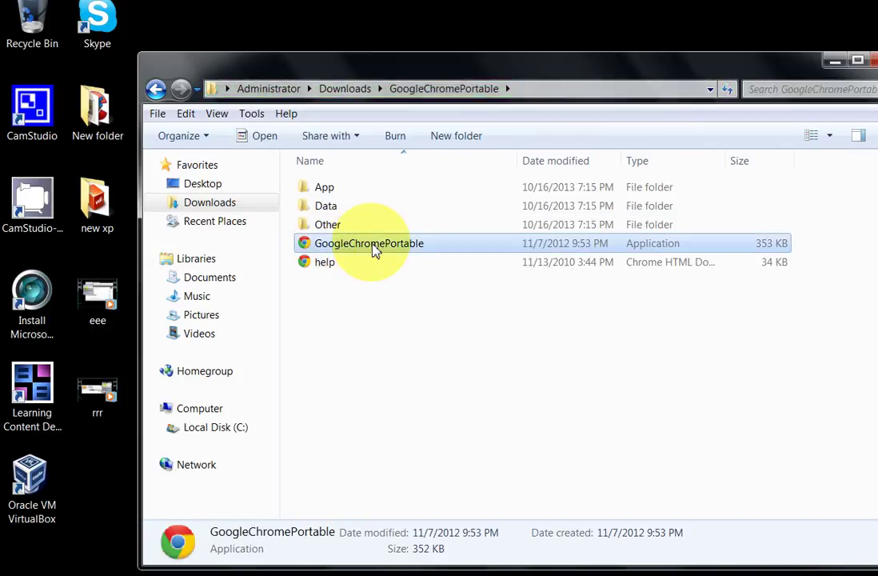
double_click(376, 250)
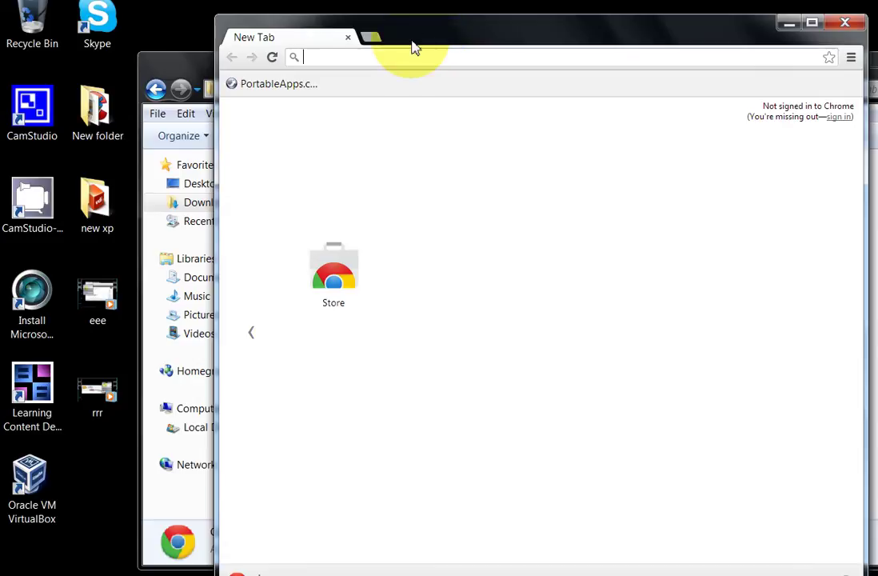
right_click(327, 58)
click(353, 122)
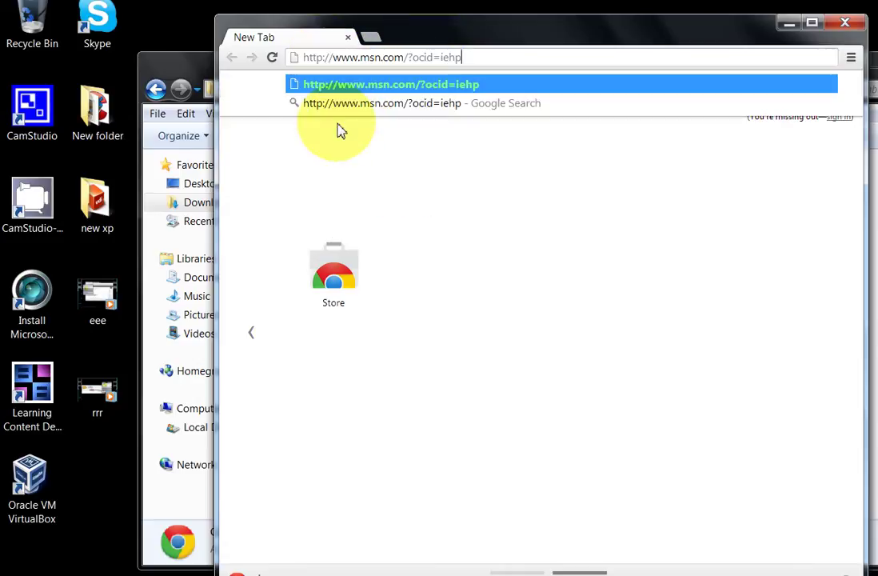
key(Return)
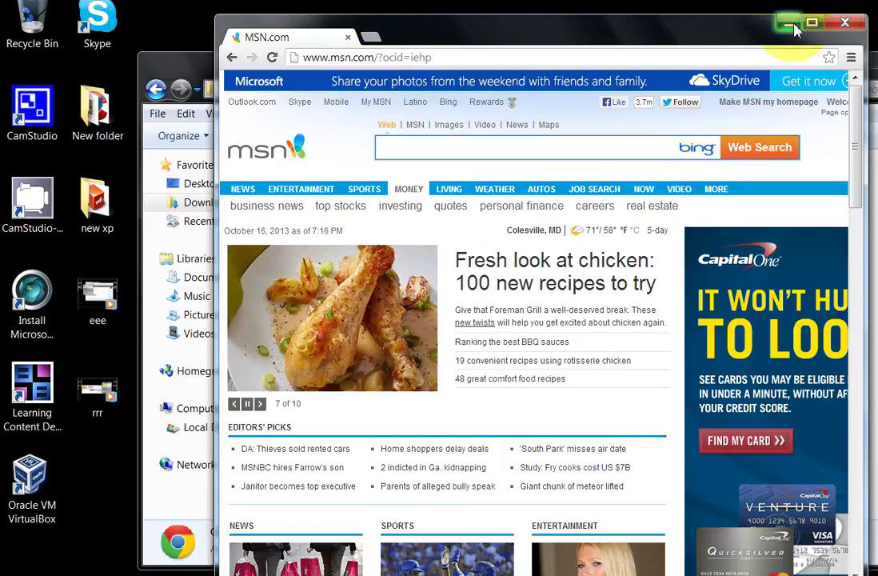
- Minimize and restore the portable Chrome window, and open google.com in a new tab
click(788, 22)
click(343, 551)
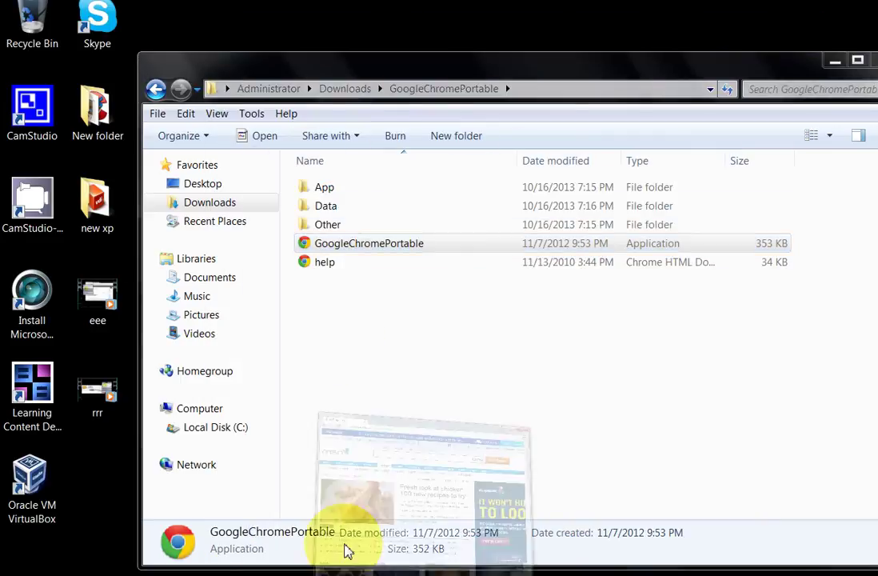
click(370, 36)
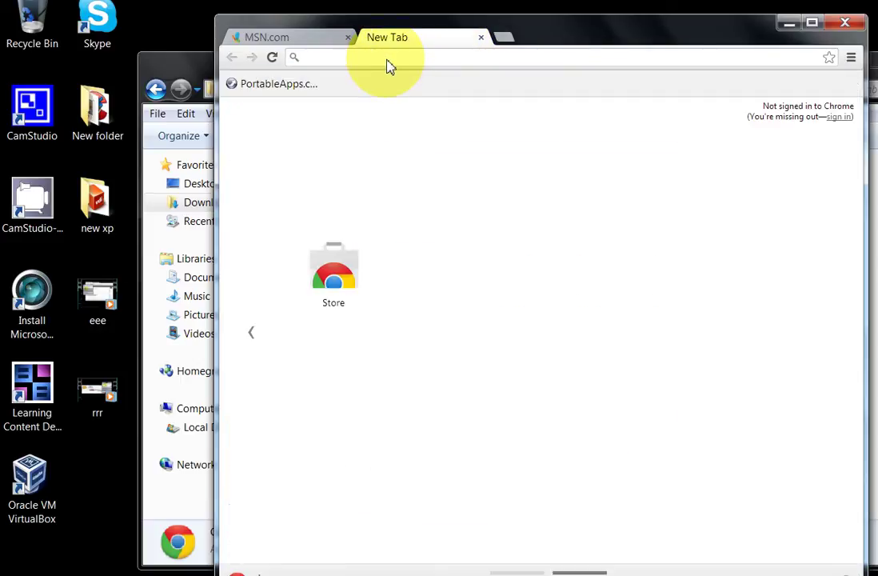
text(google.com)
key(Return)
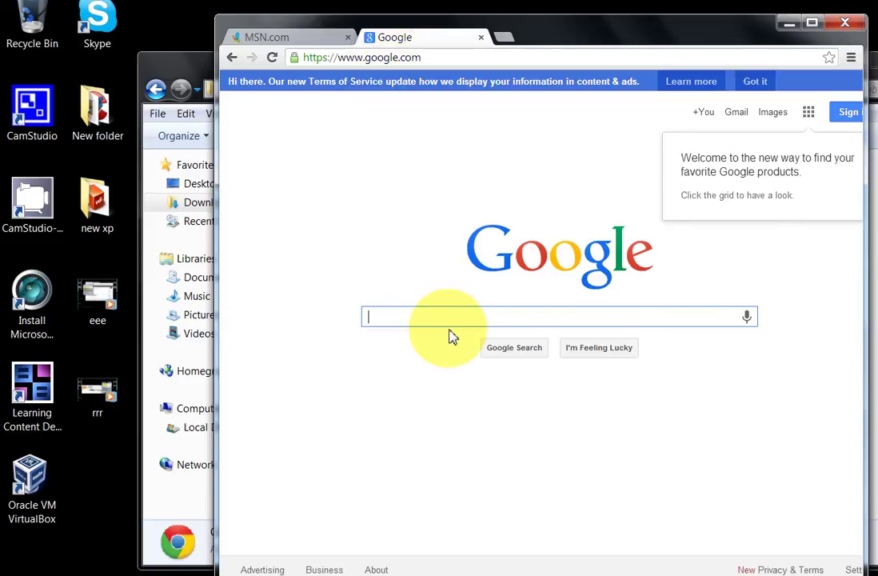
- Search Google for "ccleaner" in the portable browser
click(462, 323)
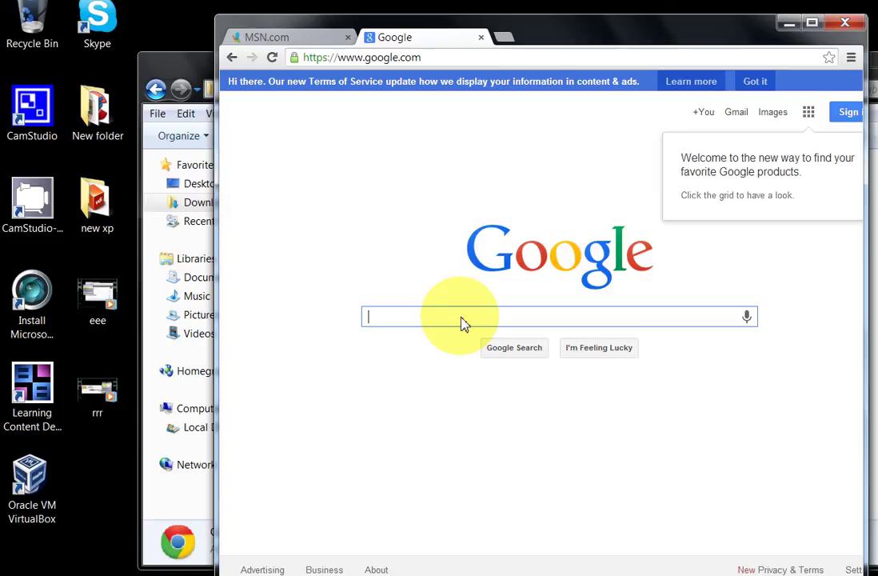
text(cc)
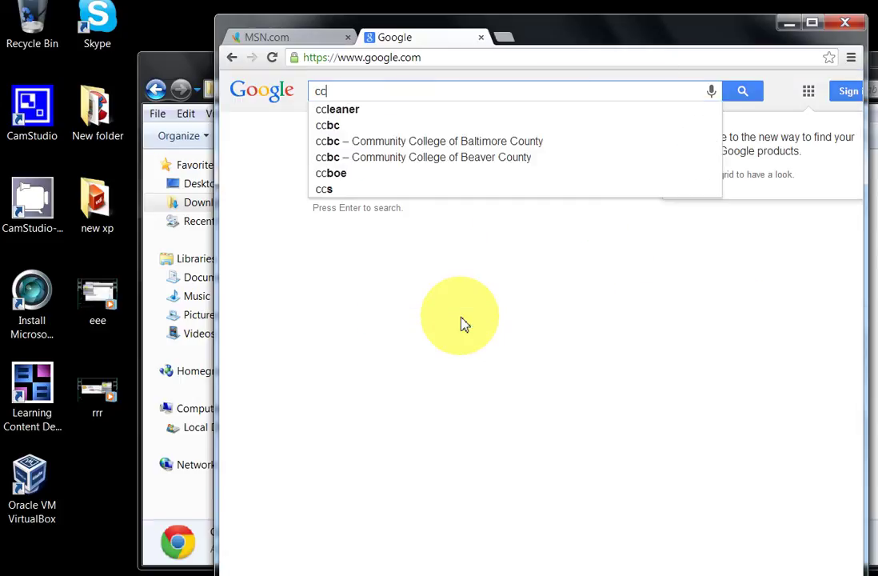
text(ke)
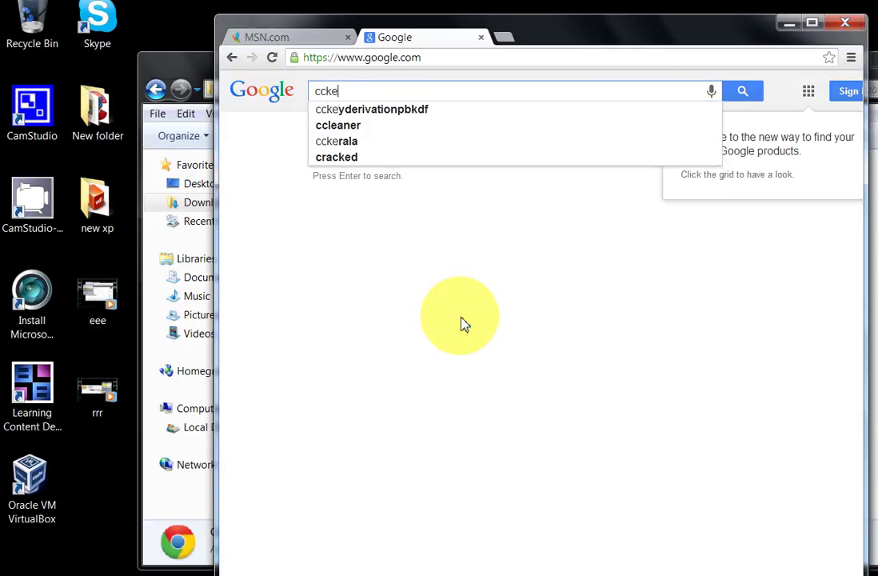
key(BackSpace)
key(BackSpace)
text(l)
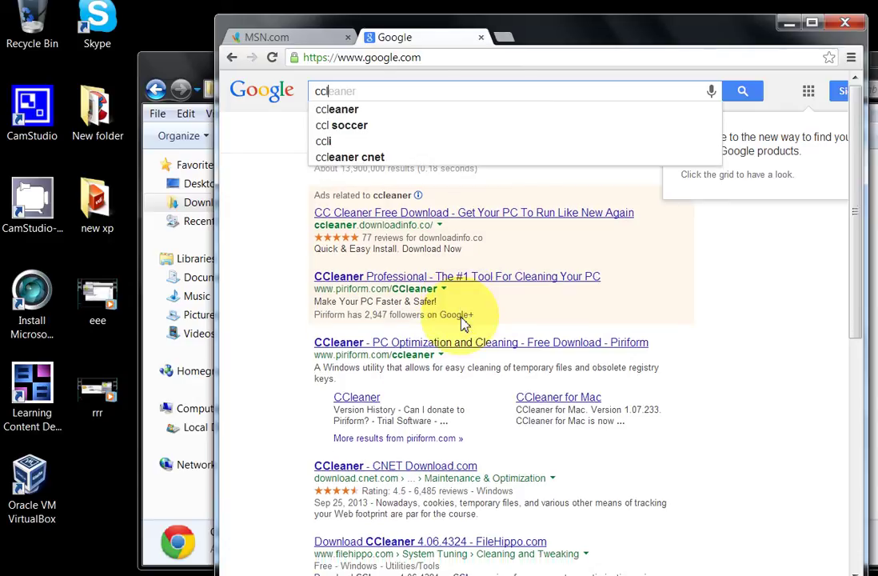
text(ear)
key(BackSpace)
key(BackSpace)
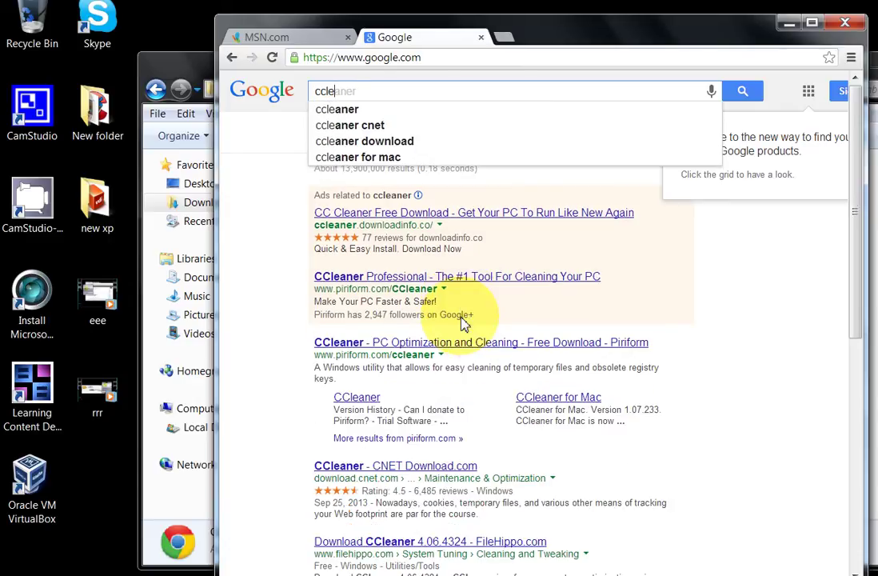
key(BackSpace)
key(BackSpace)
text(laener)
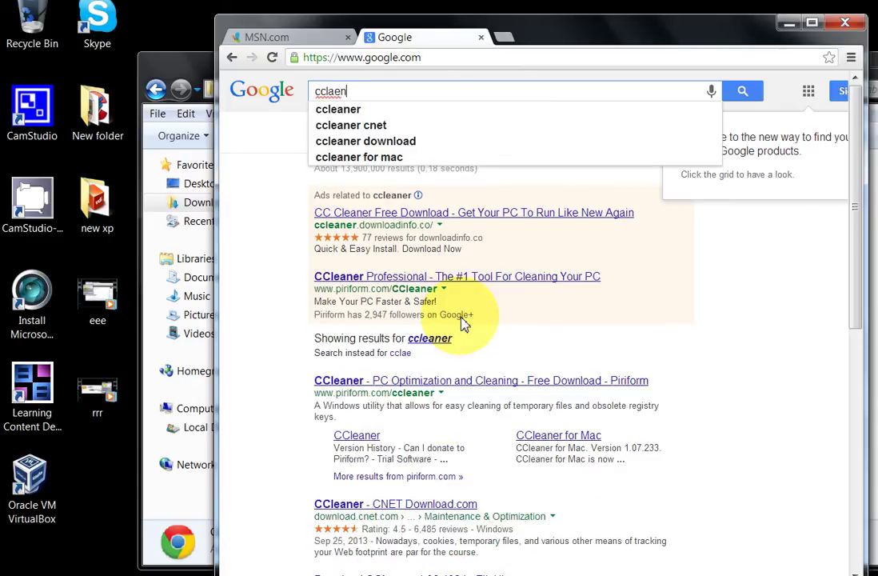
click(384, 112)
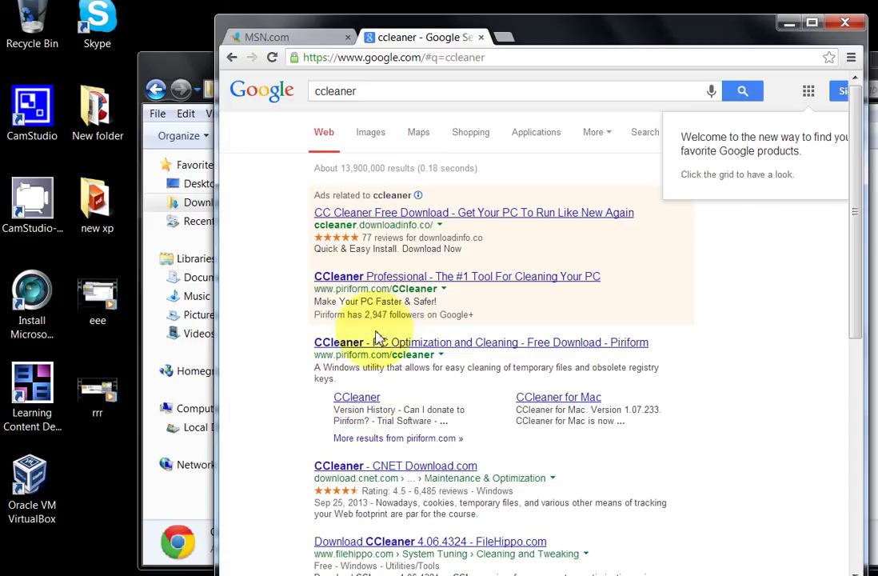
- Refine the search to "ccleaner portable" and download ccsetup406.zip from Piriform's CCleaner - Portable page
click(381, 97)
text(portabl)
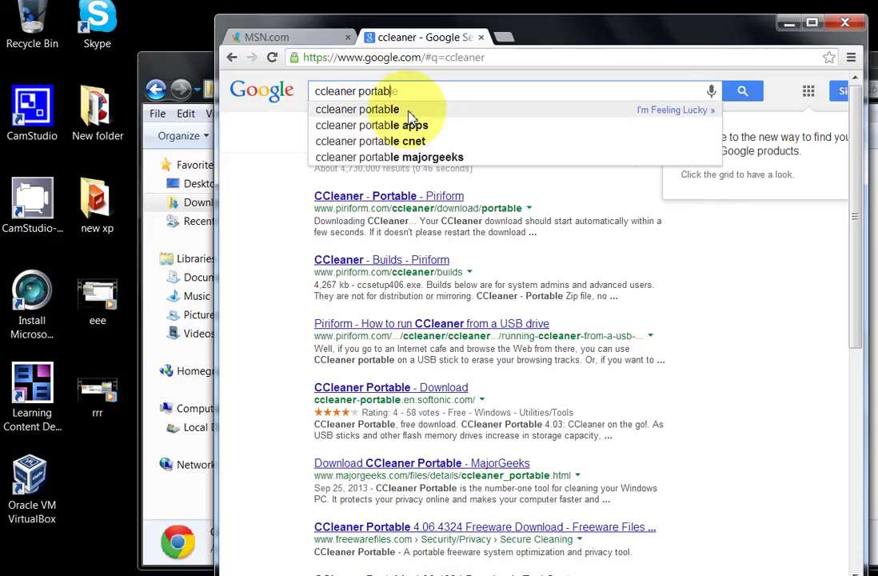
click(410, 115)
click(382, 196)
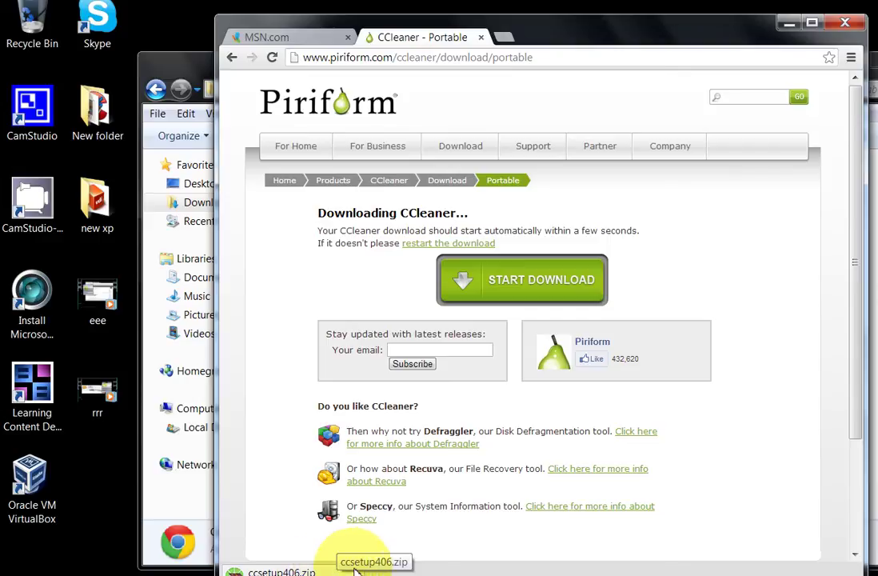
- Show the downloaded ccsetup406.zip in its folder from the browser's download entry
scroll(867, 404, down, 1)
drag(681, 34, 672, 8)
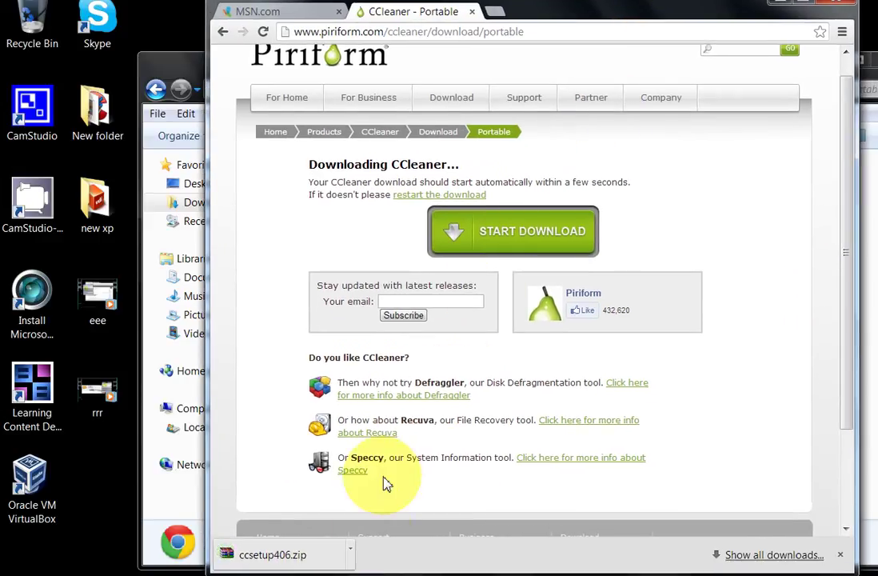
right_click(352, 565)
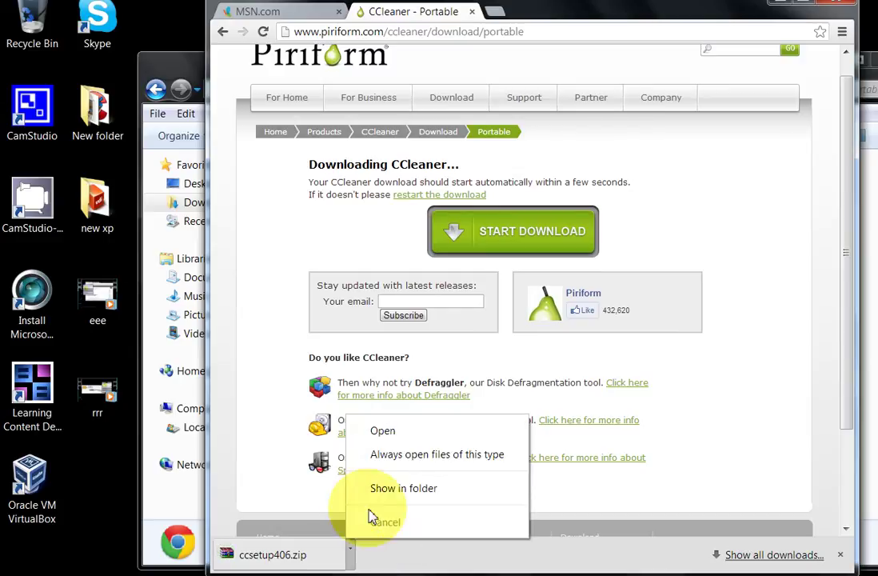
click(384, 489)
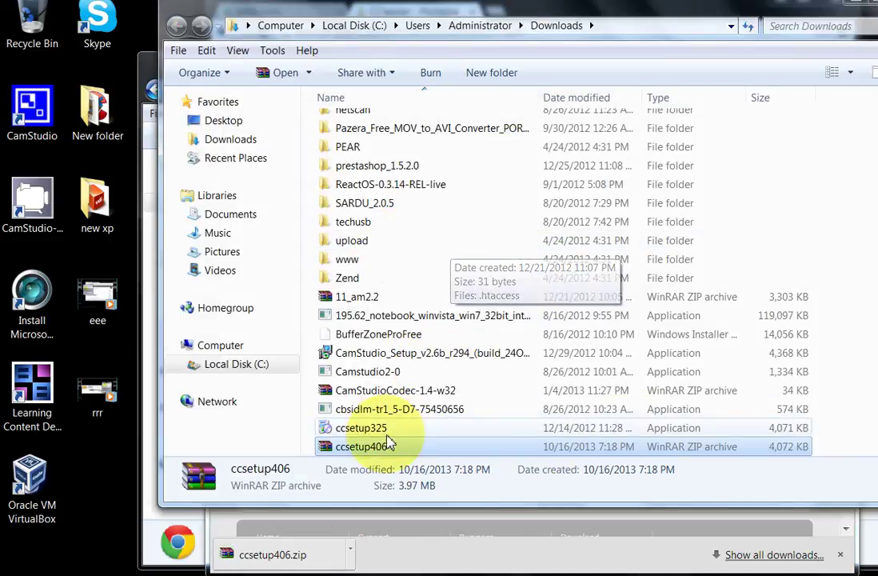
- Open the ccsetup406 archive, dismiss the WinRAR licence reminder, and extract its contents to C:\Users\Administrator\Downloads\ccsetup406
double_click(391, 450)
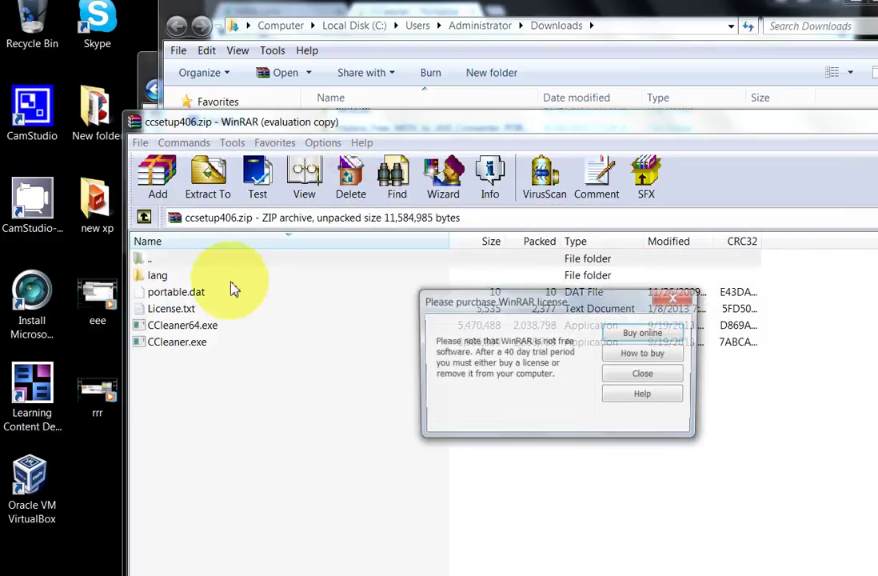
click(650, 339)
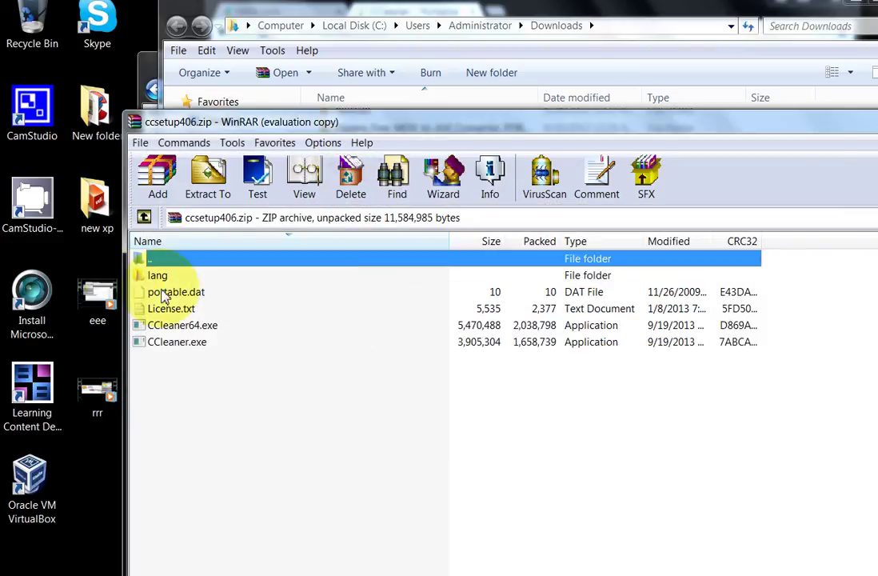
click(222, 192)
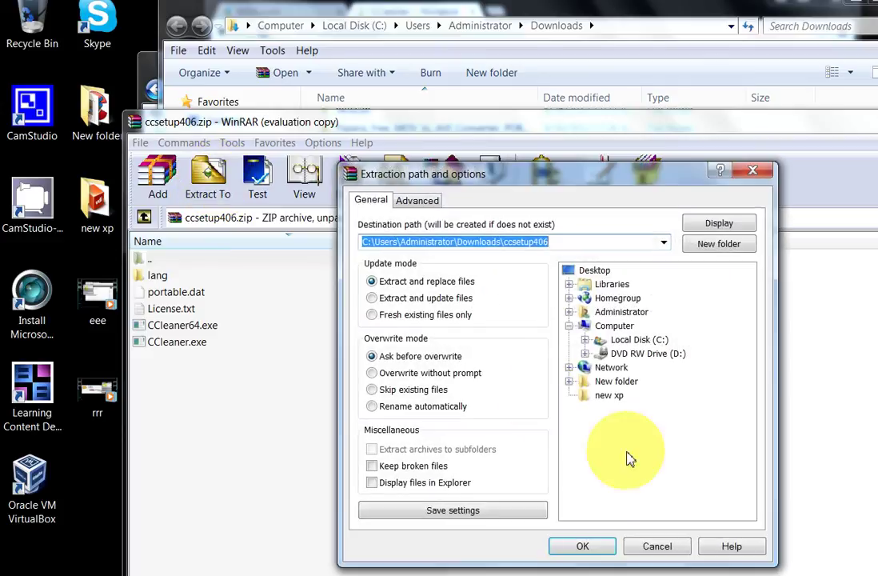
click(583, 545)
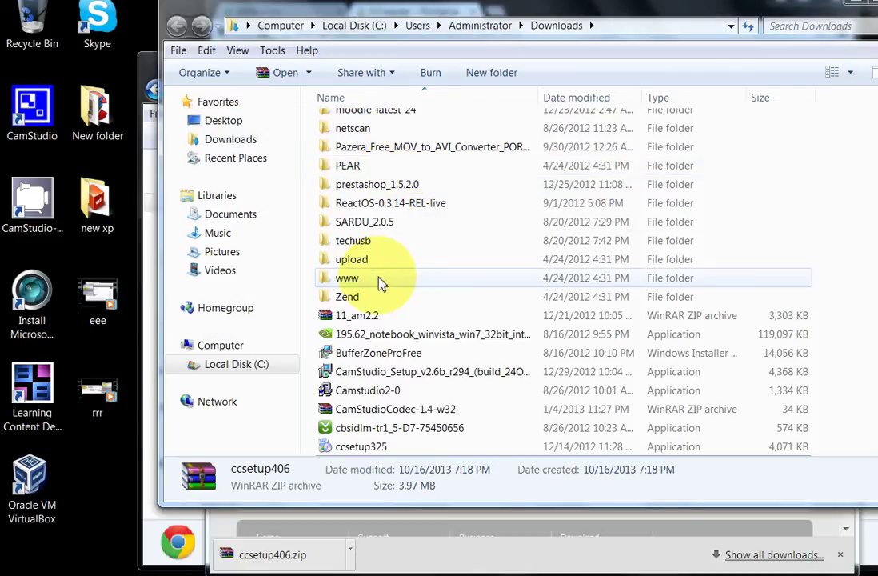
- Look for the extracted ccsetup406 folder in Downloads and sort the file list by date modified
click(374, 245)
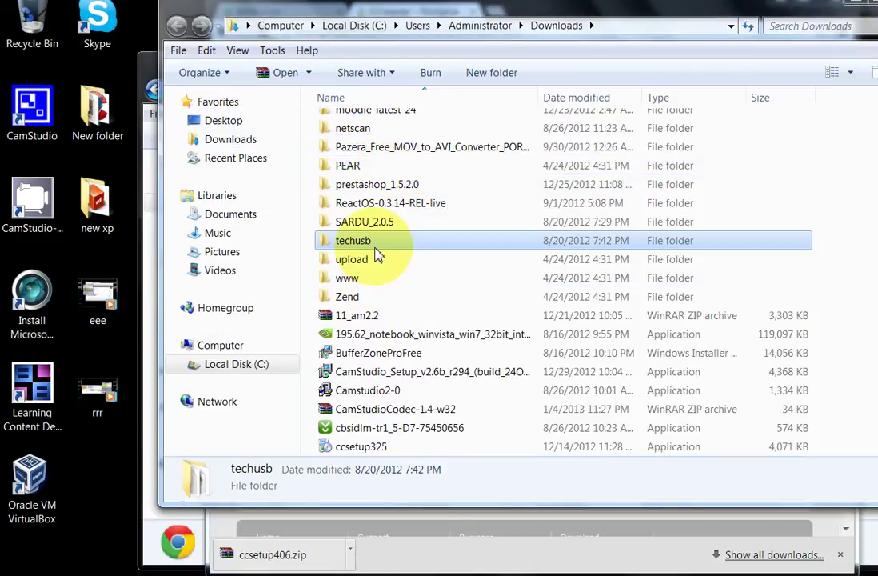
key(c)
key(c)
key(c)
key(c)
key(c)
key(c)
key(c)
key(c)
key(c)
key(c)
key(c)
key(c)
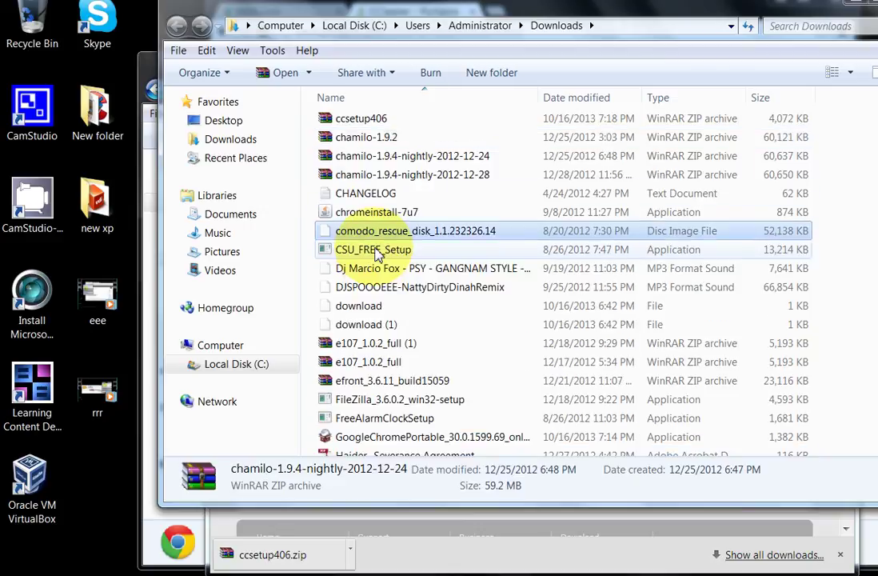
key(c)
key(b)
click(391, 140)
scroll(408, 176, up, 1)
key(Escape)
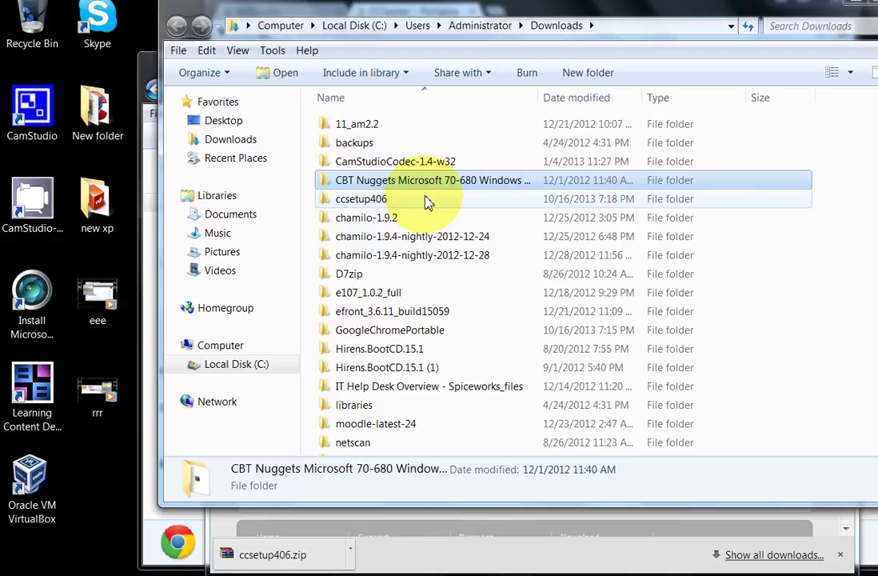
click(556, 96)
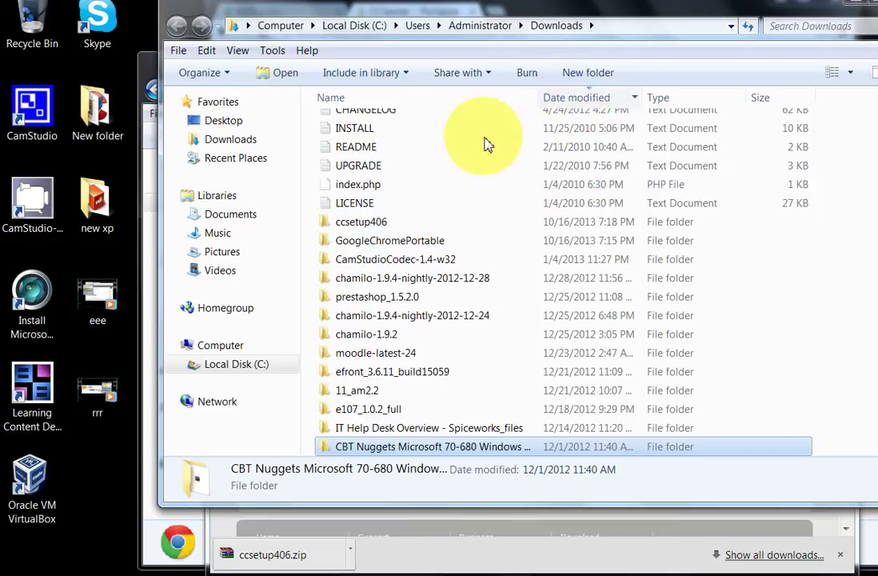
- Copy the ccsetup406 folder from Downloads to the desktop and clear the Downloads window from view
click(368, 222)
right_click(367, 225)
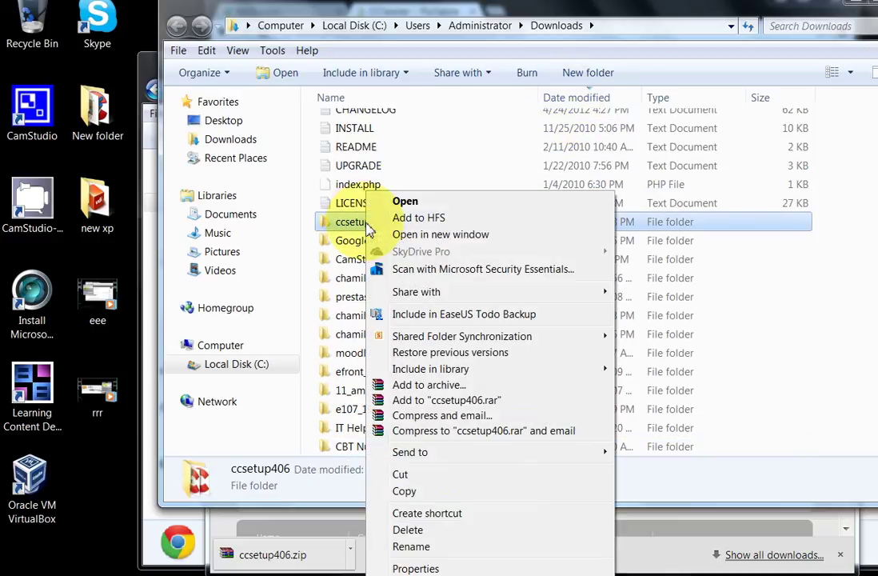
click(404, 489)
right_click(96, 482)
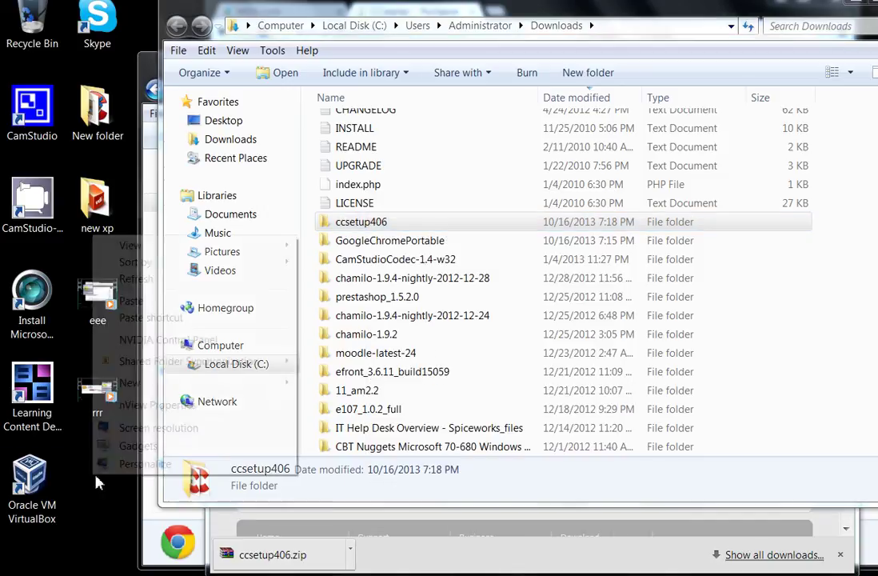
click(128, 300)
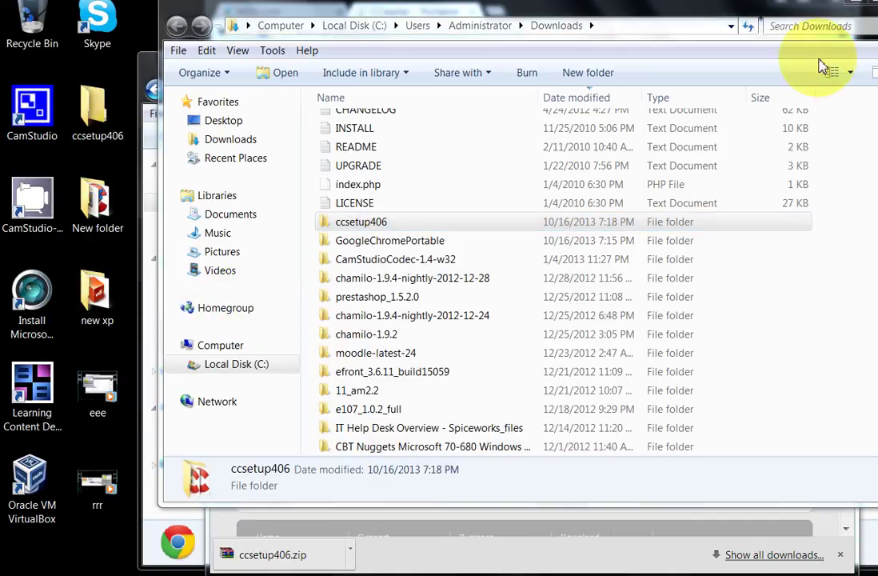
click(873, 9)
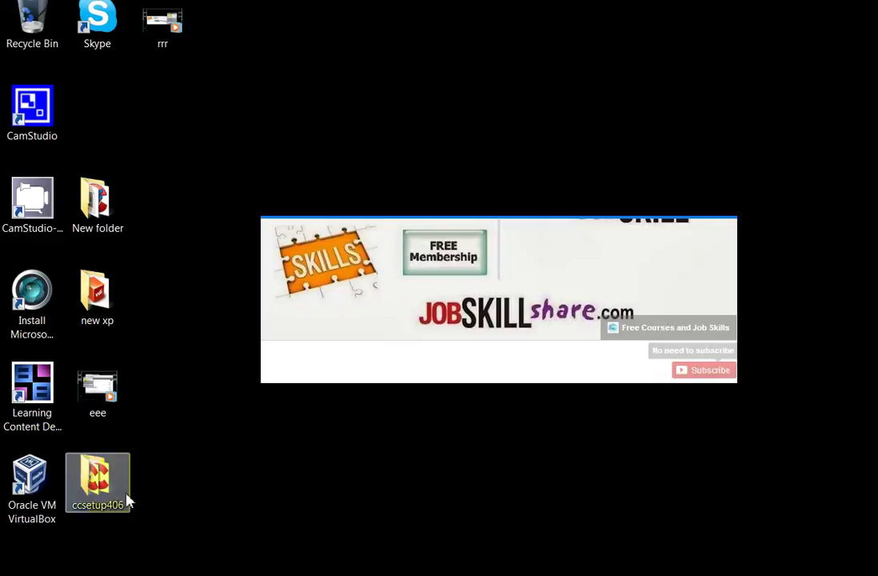
- Launch CCleaner from the ccsetup406 folder on the desktop and accept the intelligent cookie scan
double_click(112, 496)
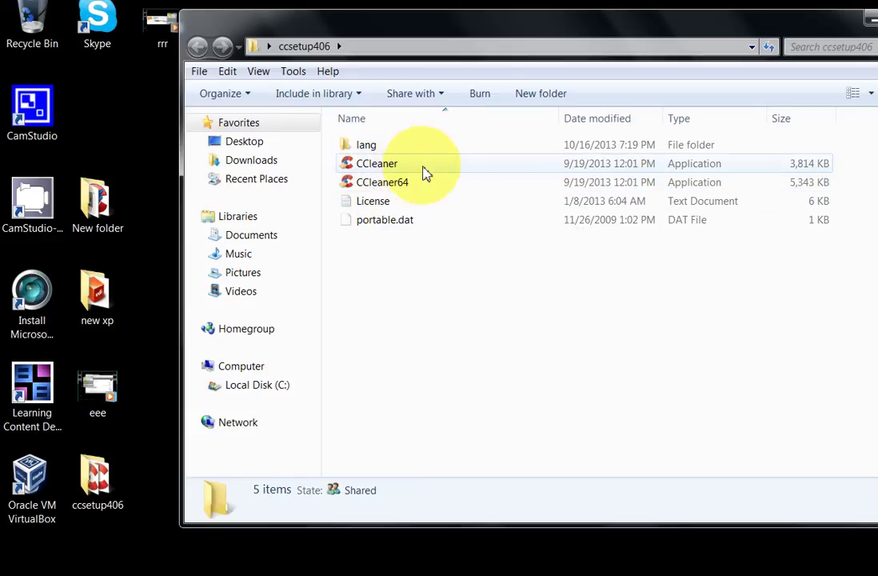
double_click(392, 163)
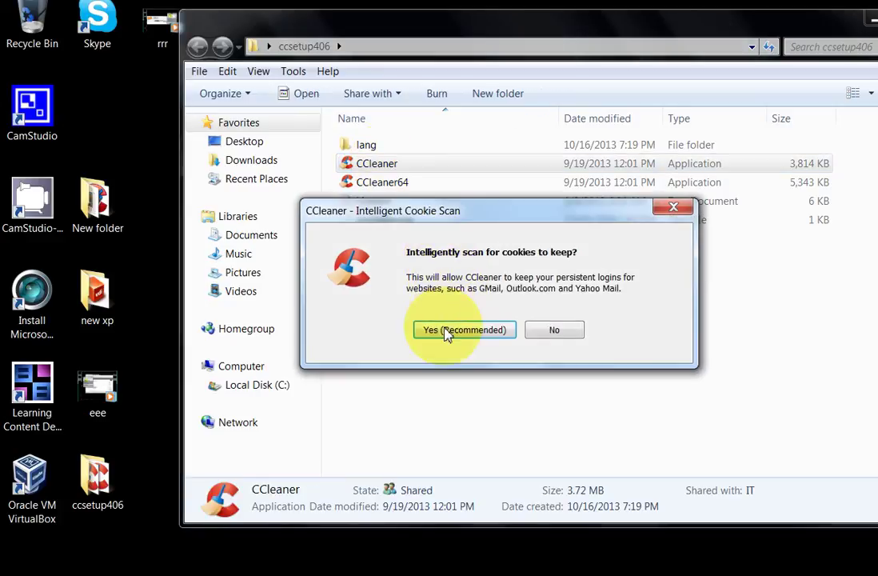
click(445, 340)
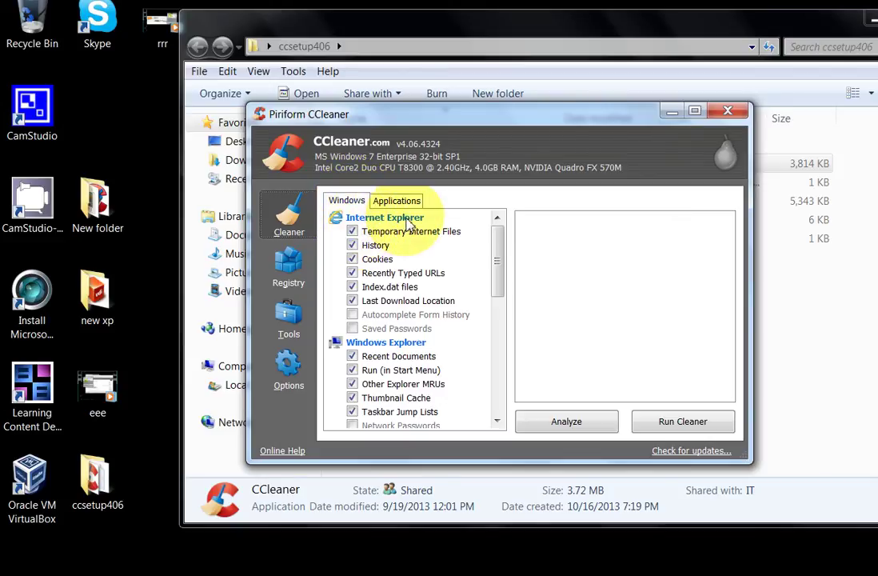
- Exclude Recently Typed URLs from the Internet Explorer items to clean
click(354, 272)
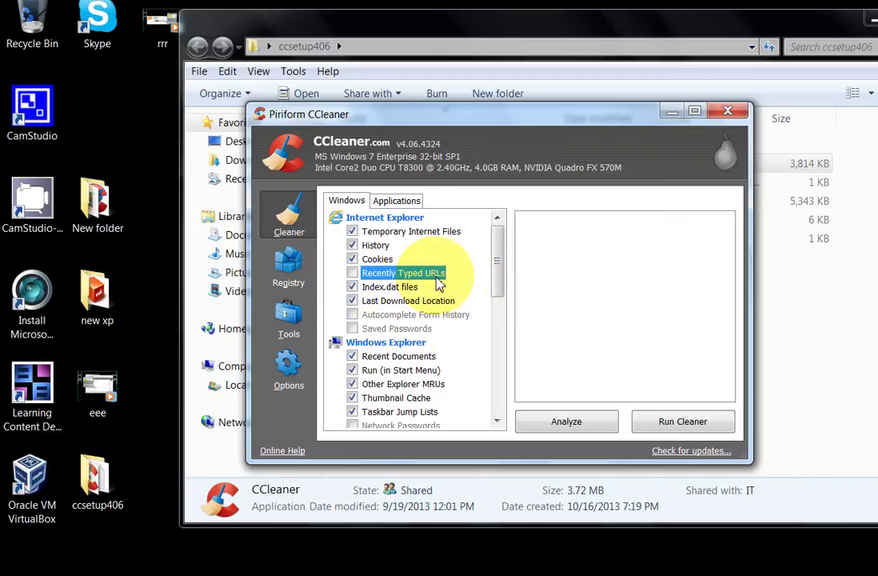
drag(496, 288, 510, 272)
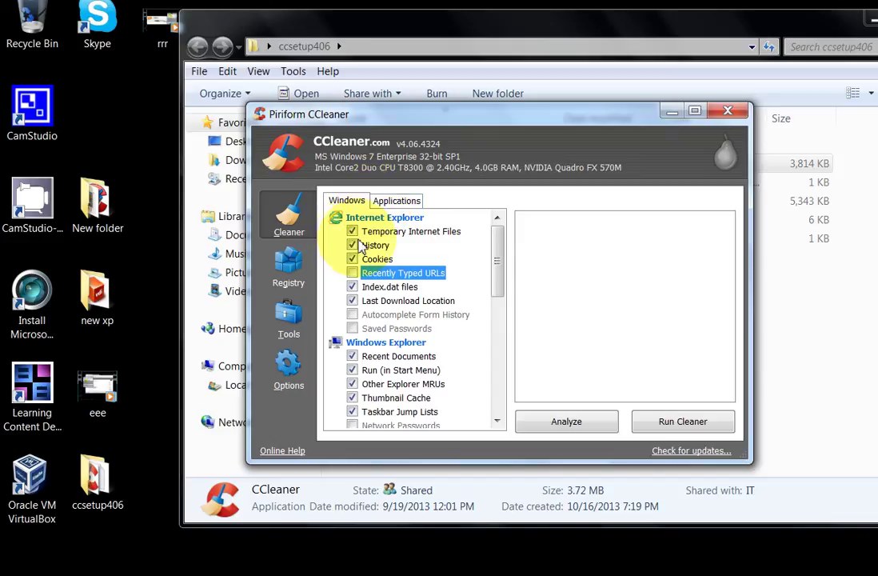
- Examine the application cleaning options in CCleaner, from Google Chrome through the Windows utilities
click(392, 204)
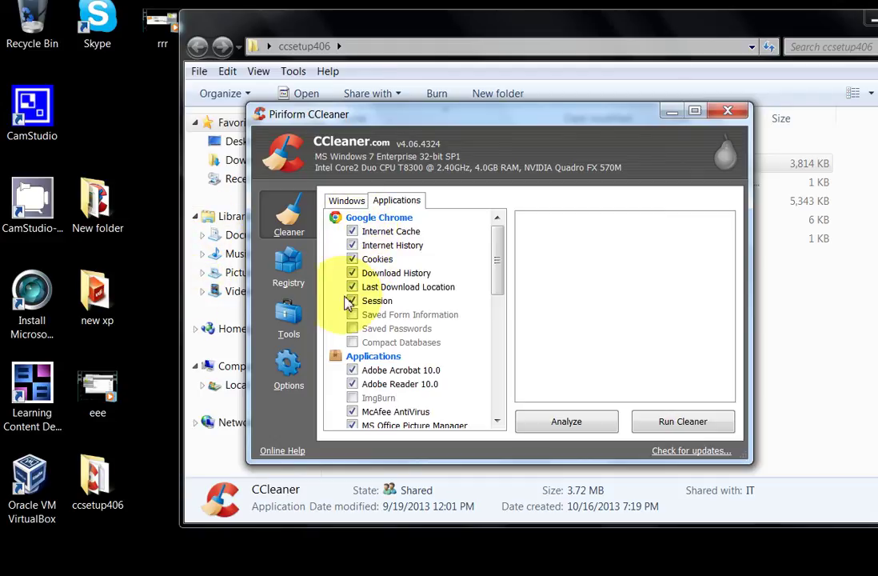
scroll(396, 368, down, 5)
scroll(397, 370, up, 3)
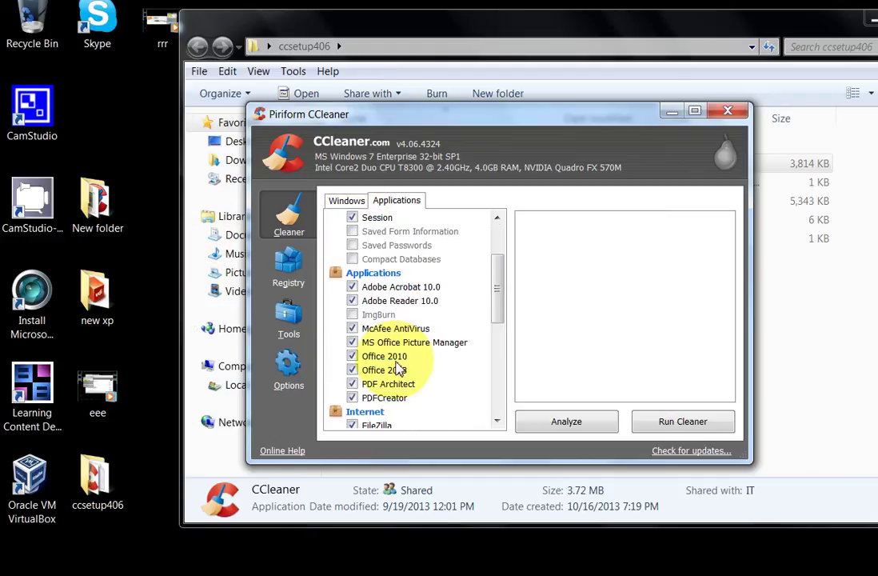
scroll(412, 343, down, 3)
scroll(421, 344, up, 4)
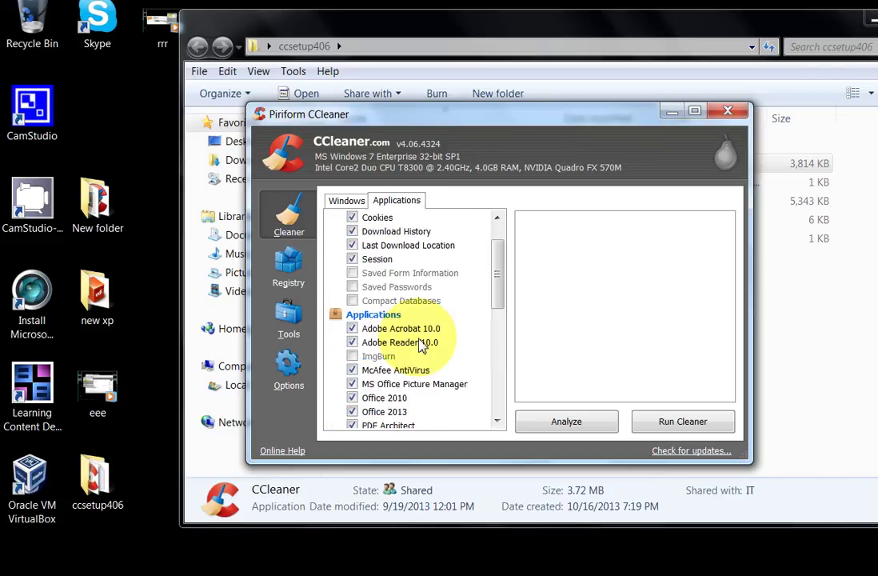
scroll(422, 348, up, 1)
scroll(392, 383, down, 8)
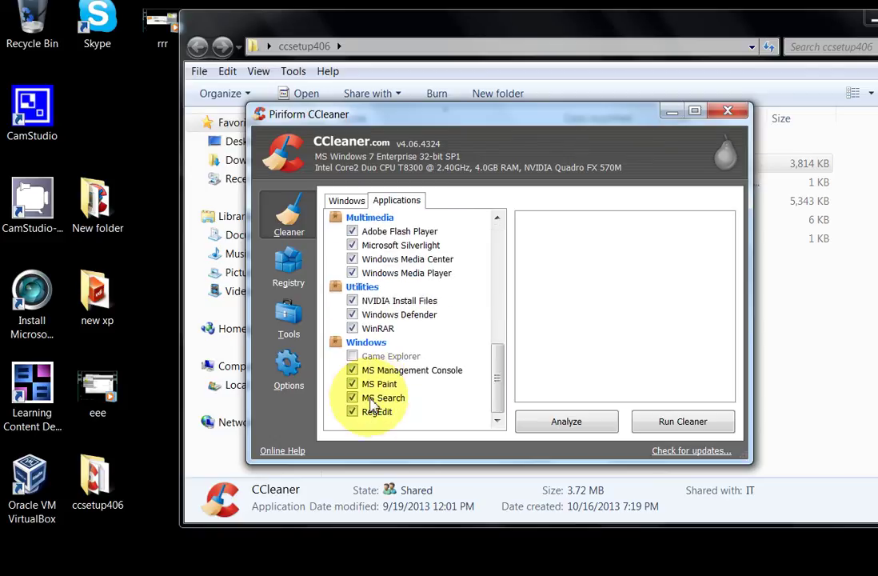
scroll(376, 400, up, 7)
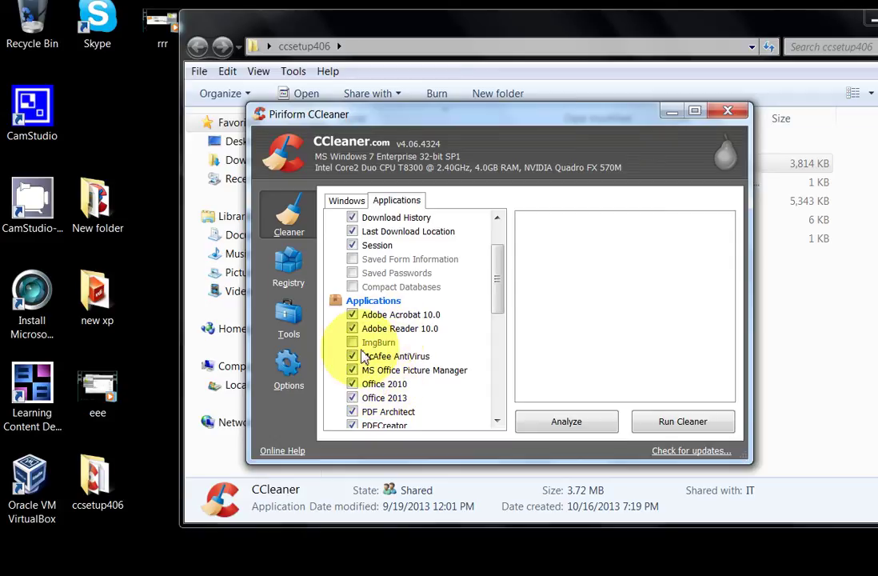
scroll(356, 360, up, 2)
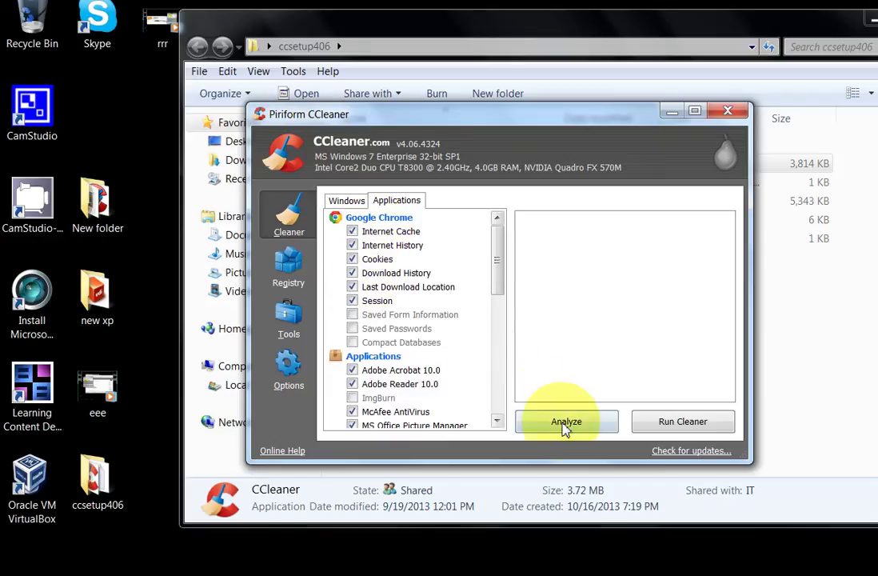
- Run the cleaner, confirm the permanent file deletion, and allow CCleaner to close Google Chrome
click(676, 419)
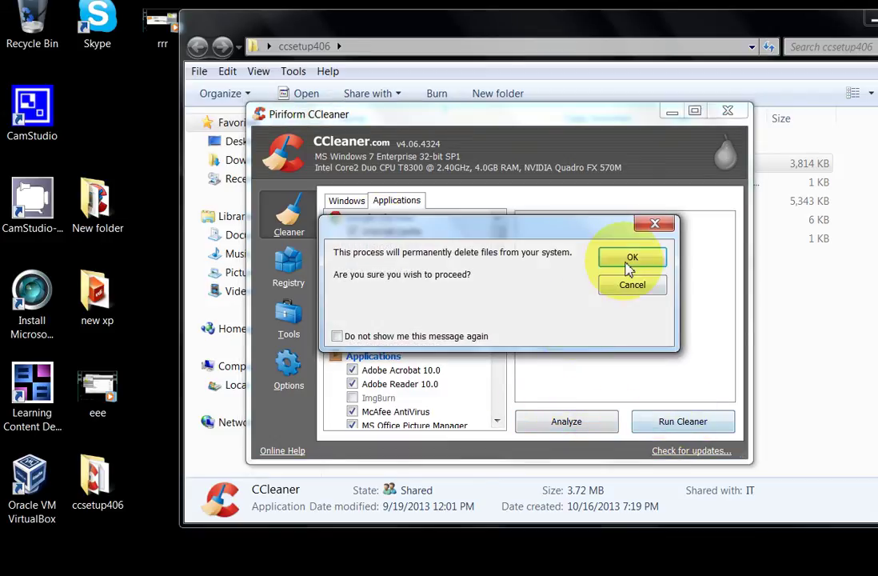
click(631, 267)
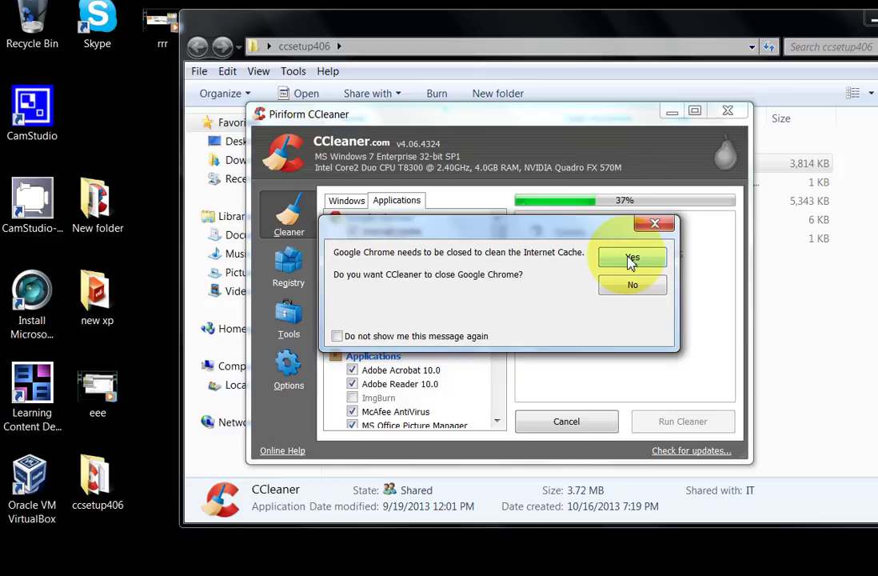
click(630, 260)
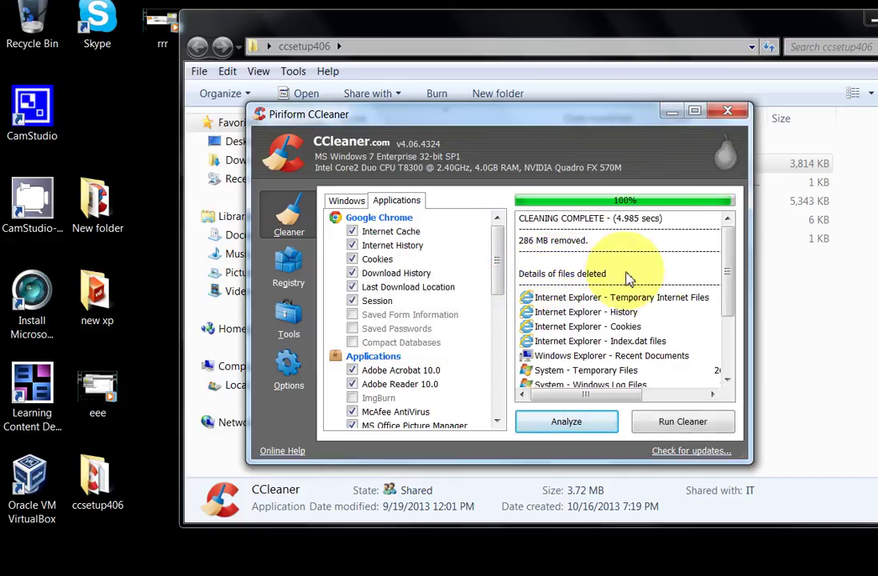
- Close CCleaner and minimize the Chrome browser window to return to the desktop
mouse_move(736, 276)
mouse_down()
mouse_move(729, 349)
mouse_move(734, 276)
mouse_up()
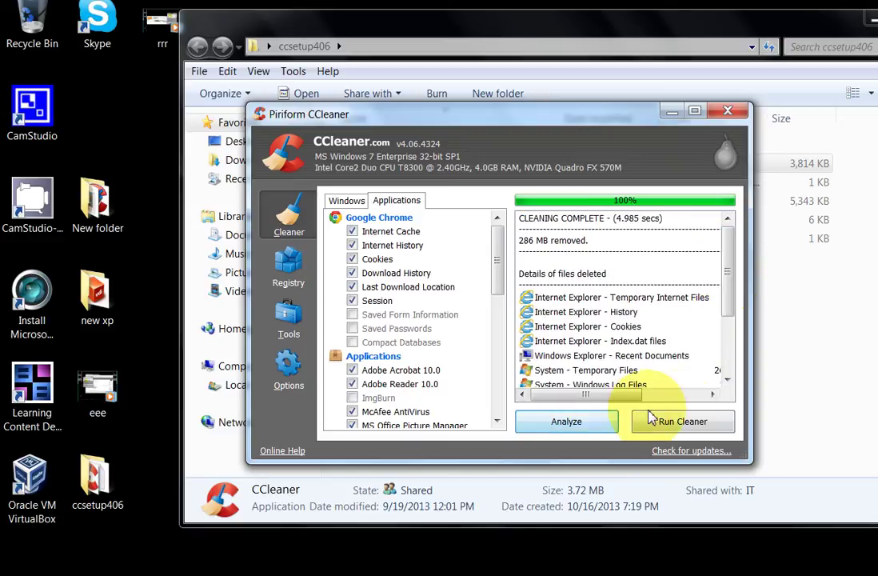
click(728, 111)
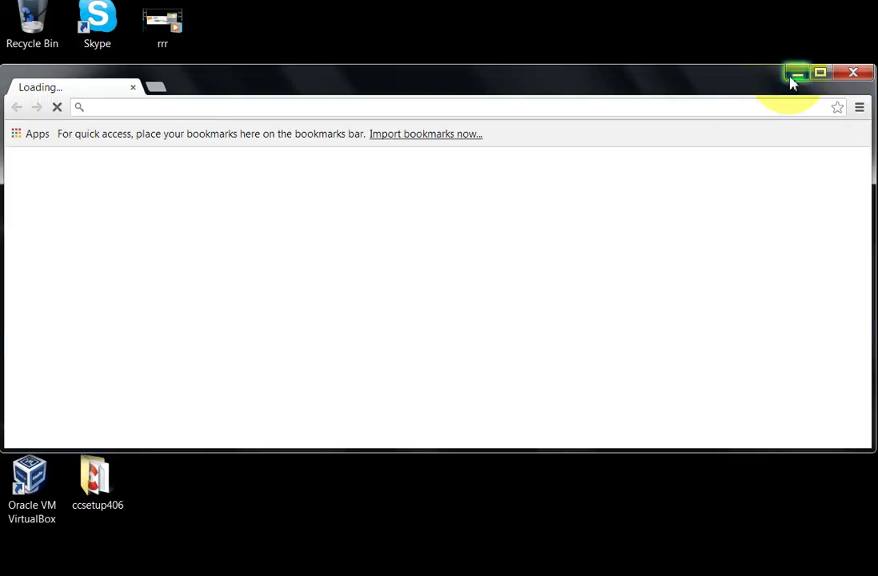
click(792, 81)
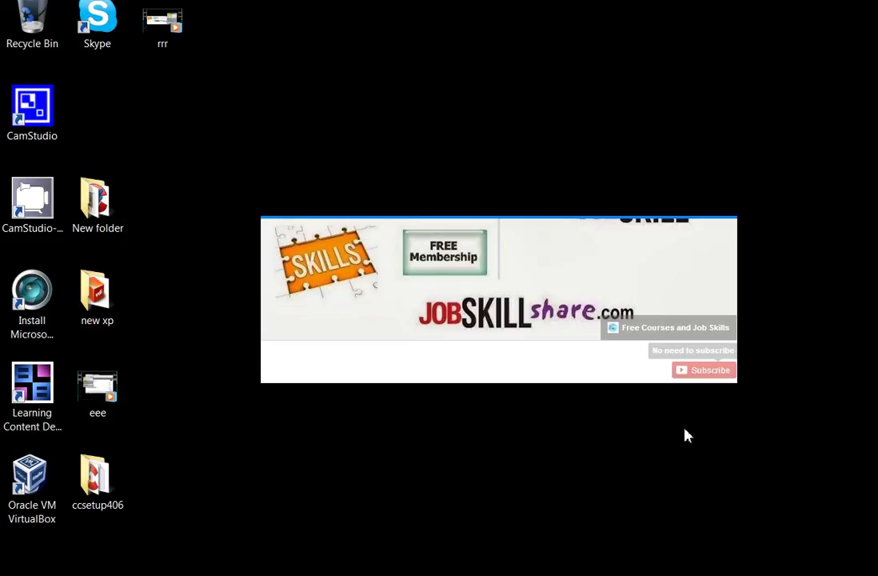